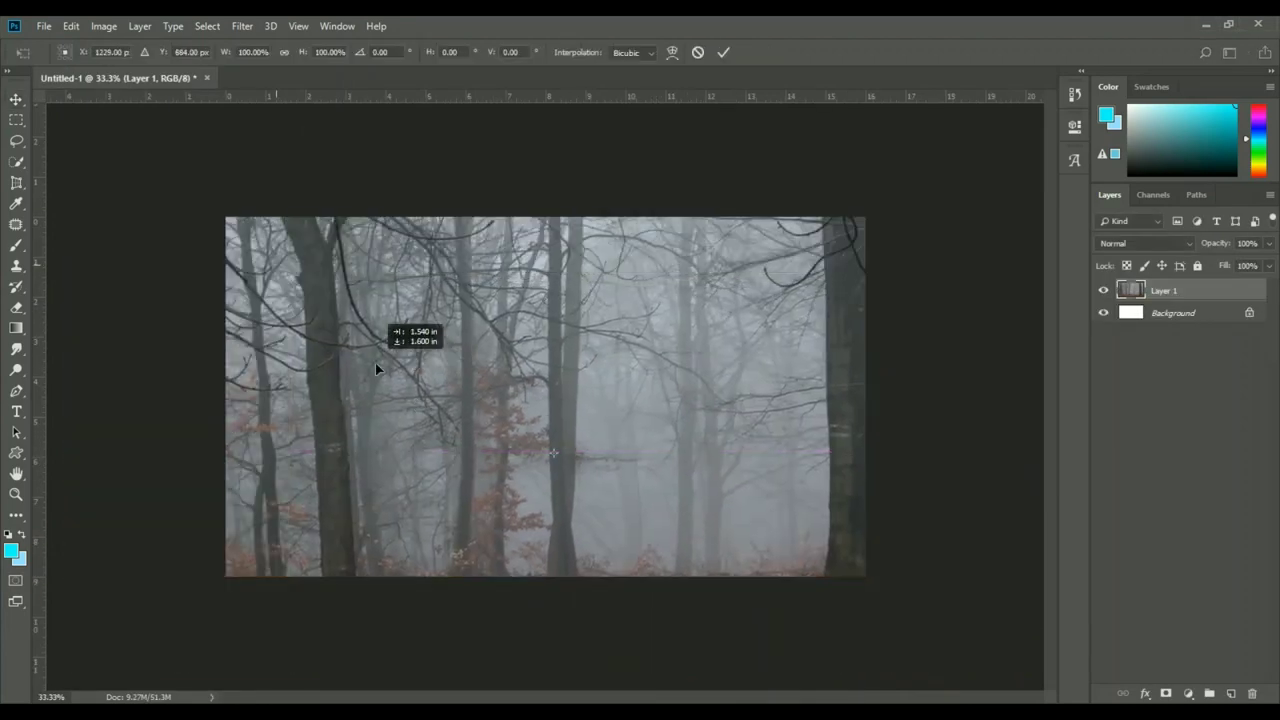
- Scale the placed foggy forest photo to cover the whole canvas as Layer 1
{"action": "left_click_drag", "start_coordinate": [143, 189], "coordinate": [445, 355]}
{"action": "left_click_drag", "start_coordinate": [730, 457], "coordinate": [806, 436]}
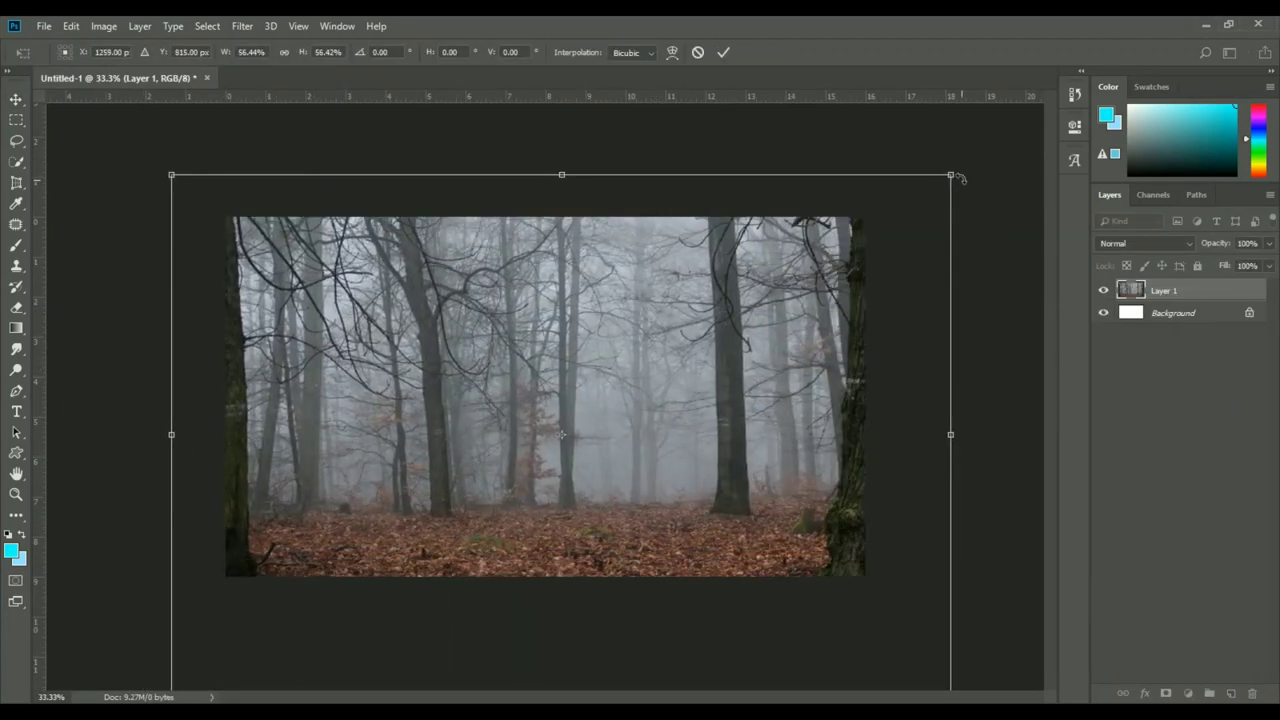
{"action": "key", "text": "Return"}
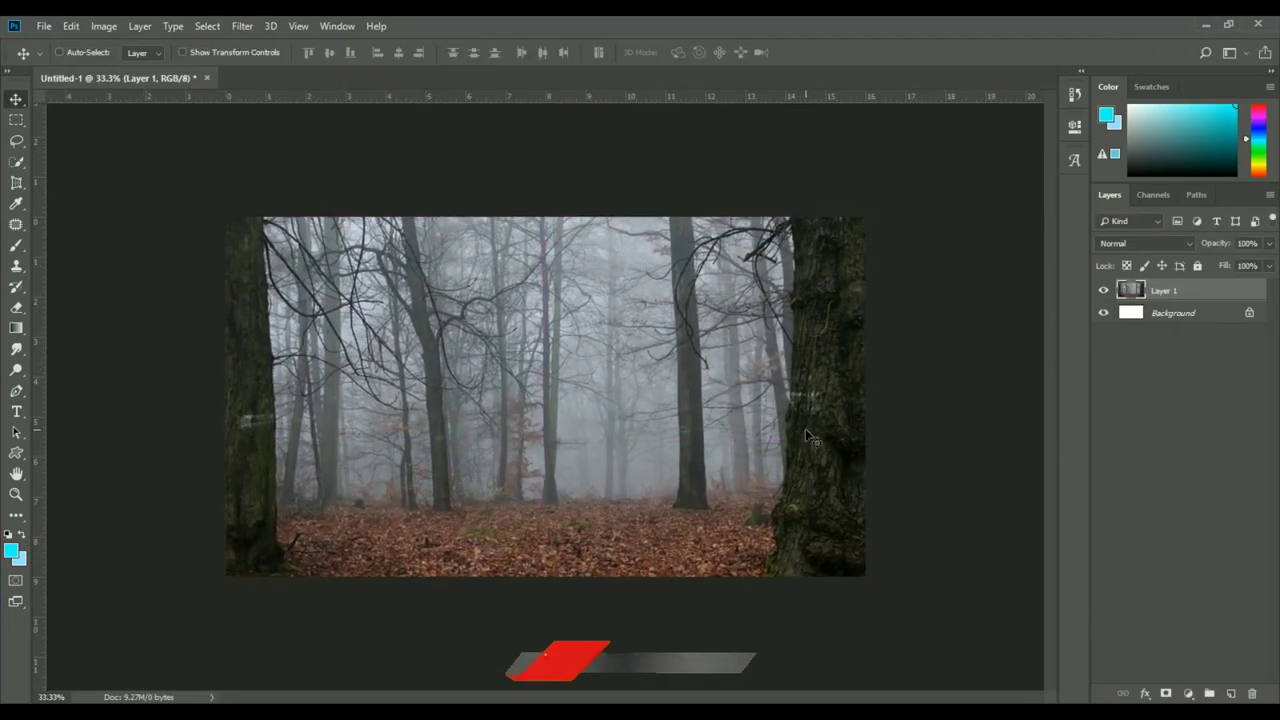
- Add a Color Balance adjustment layer at +19, -4, -9 to warm the forest
{"action": "left_click", "coordinate": [1190, 694]}
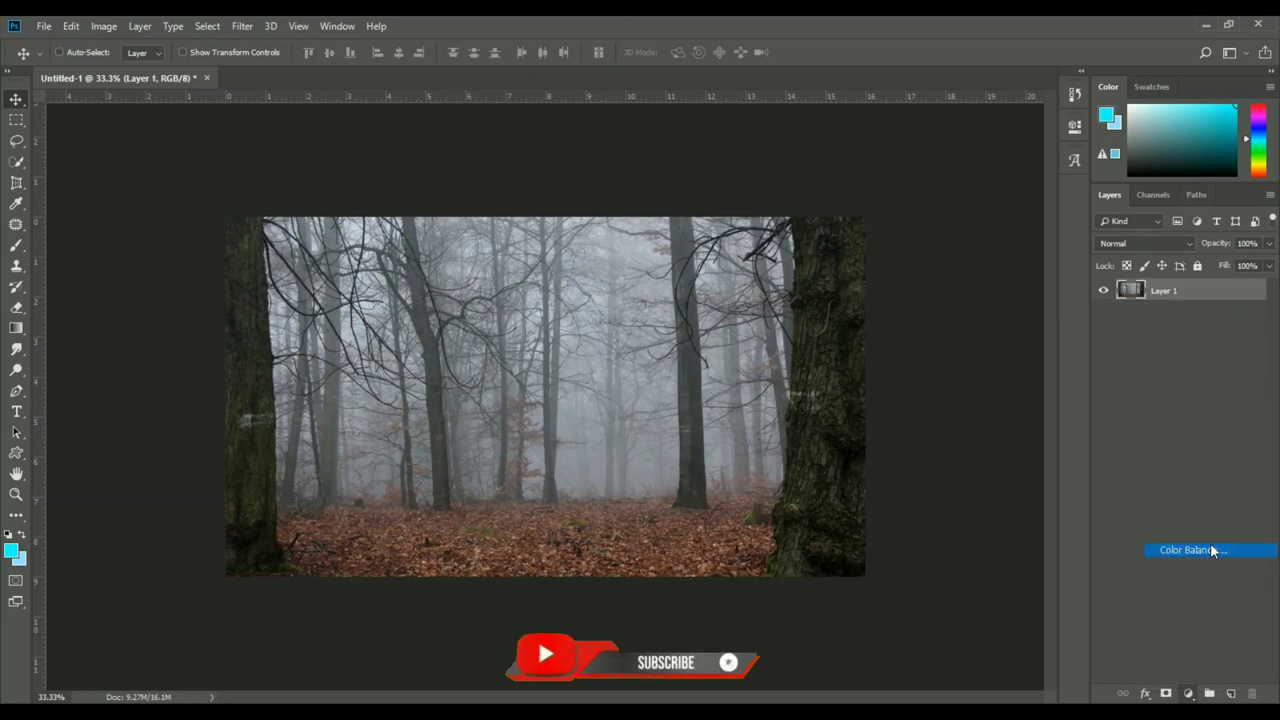
{"action": "left_click", "coordinate": [1214, 549]}
{"action": "left_click_drag", "start_coordinate": [934, 264], "coordinate": [929, 264]}
{"action": "mouse_move", "coordinate": [934, 205]}
{"action": "left_mouse_down"}
{"action": "mouse_move", "coordinate": [945, 206]}
{"action": "mouse_move", "coordinate": [931, 237]}
{"action": "left_mouse_up"}
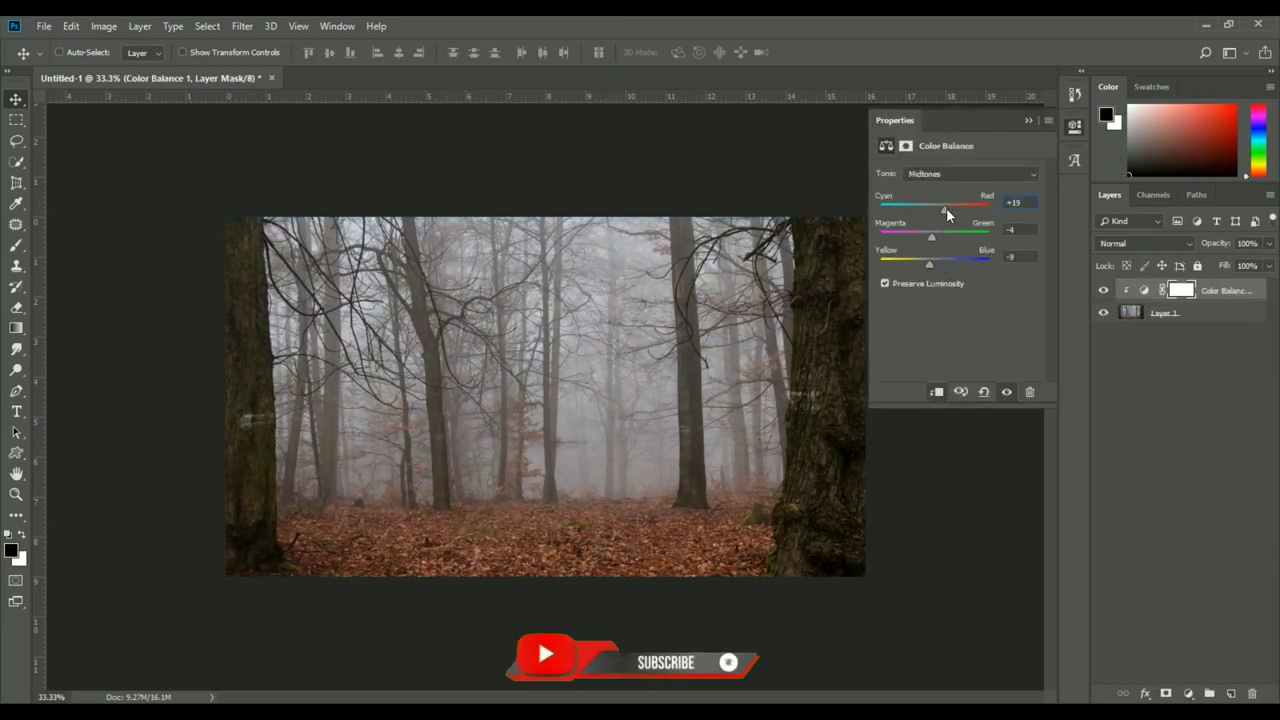
- Add a Levels adjustment with shadow input 4 and midtones 0.91
{"action": "left_click", "coordinate": [1028, 120]}
{"action": "left_click", "coordinate": [1188, 693]}
{"action": "left_click", "coordinate": [1187, 469]}
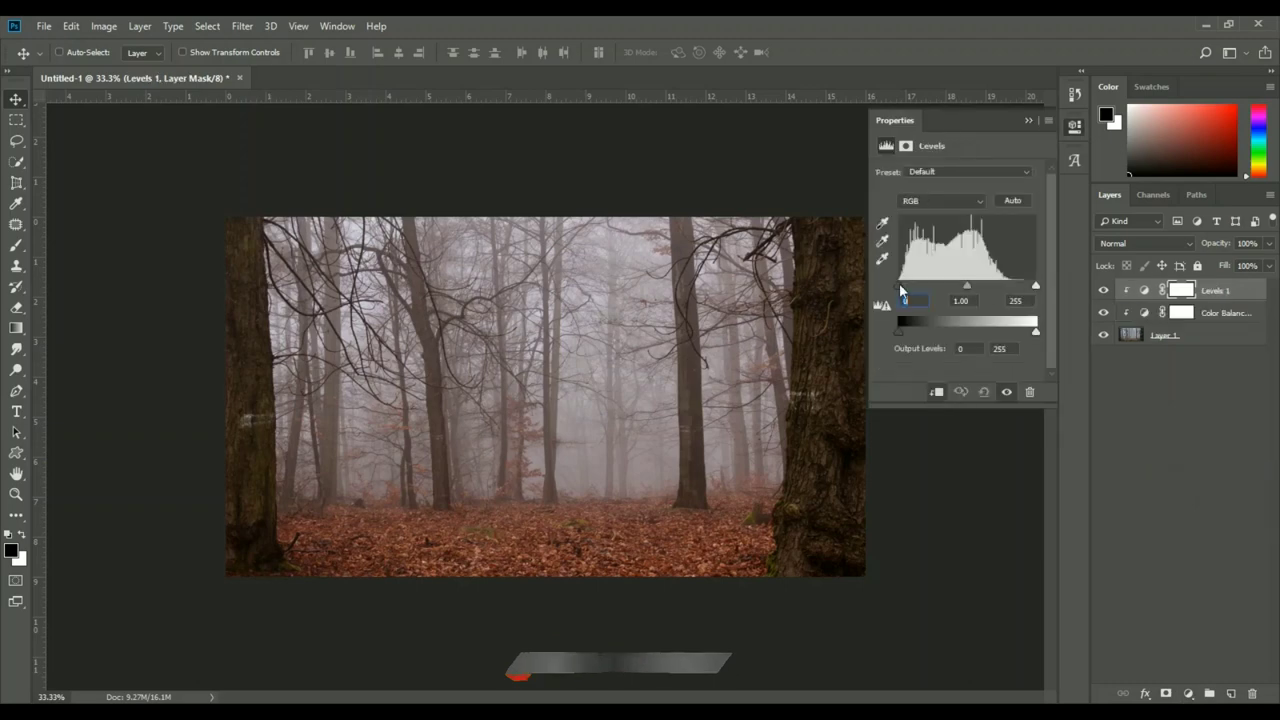
{"action": "left_click_drag", "start_coordinate": [900, 286], "coordinate": [903, 286]}
{"action": "left_click_drag", "start_coordinate": [967, 286], "coordinate": [973, 286]}
- Reselect Layer 1 and open the orb_6_by_faestock_d7a0dgb.jpg model photo
{"action": "left_click", "coordinate": [1028, 120]}
{"action": "left_click", "coordinate": [1193, 340]}
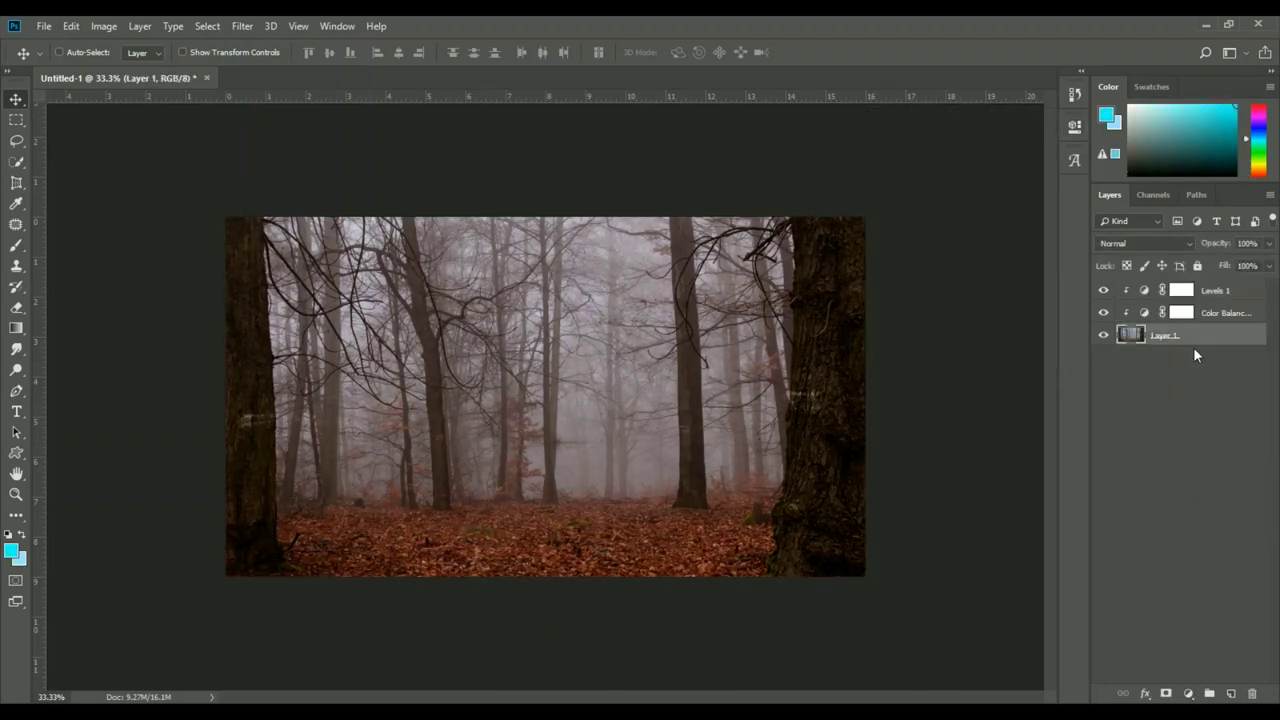
{"action": "left_click", "coordinate": [711, 651]}
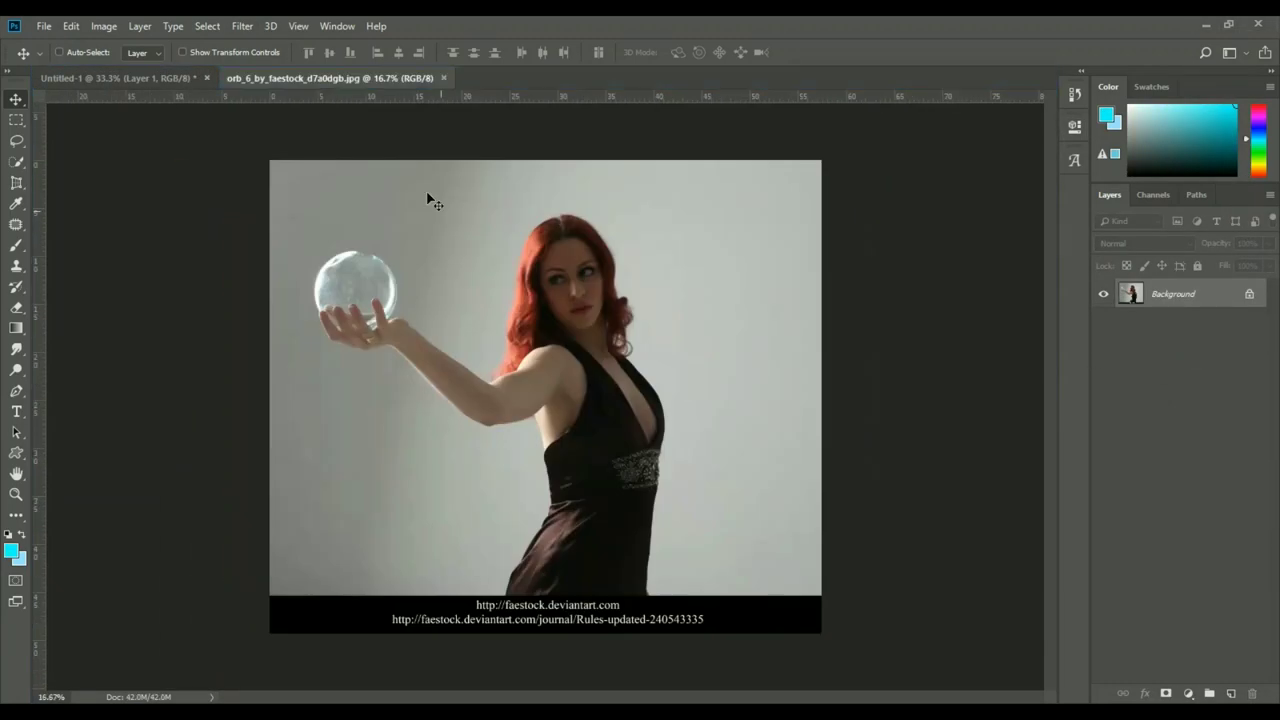
- Select the woman and orb with Select Subject, with a smaller Quick Selection brush ready
{"action": "left_click", "coordinate": [207, 25]}
{"action": "left_click", "coordinate": [237, 214]}
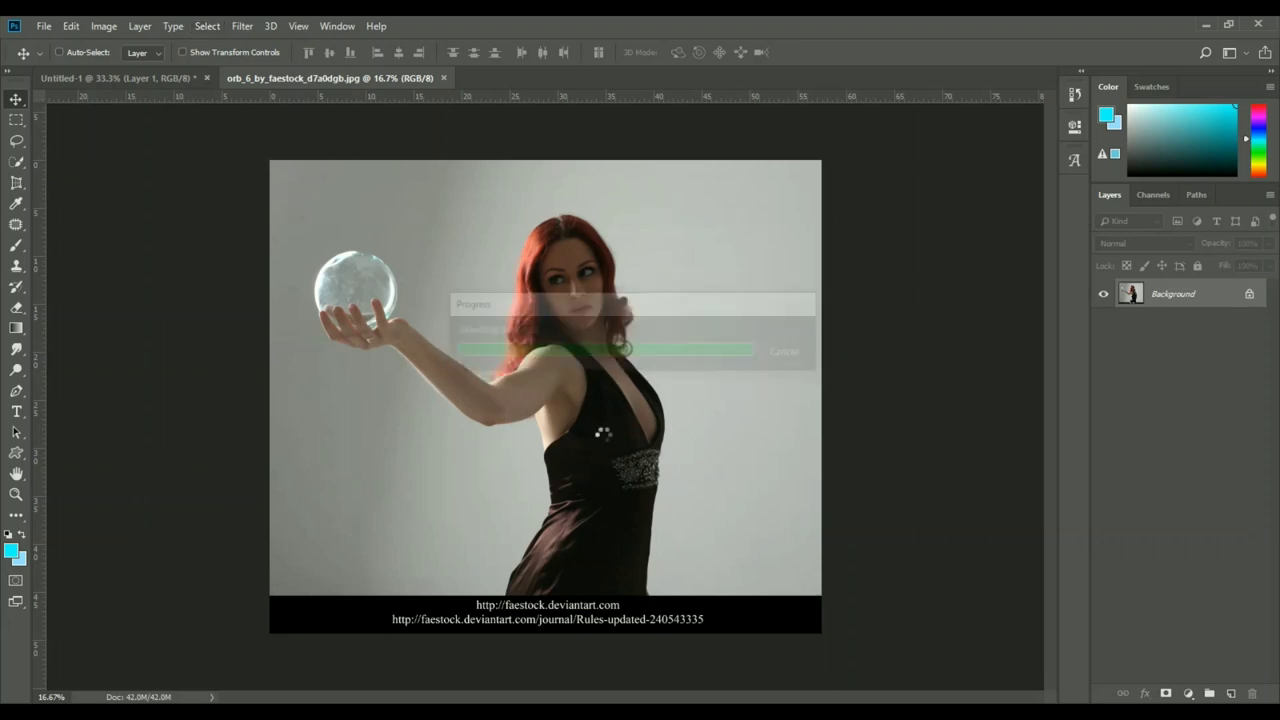
{"action": "key", "text": "w"}
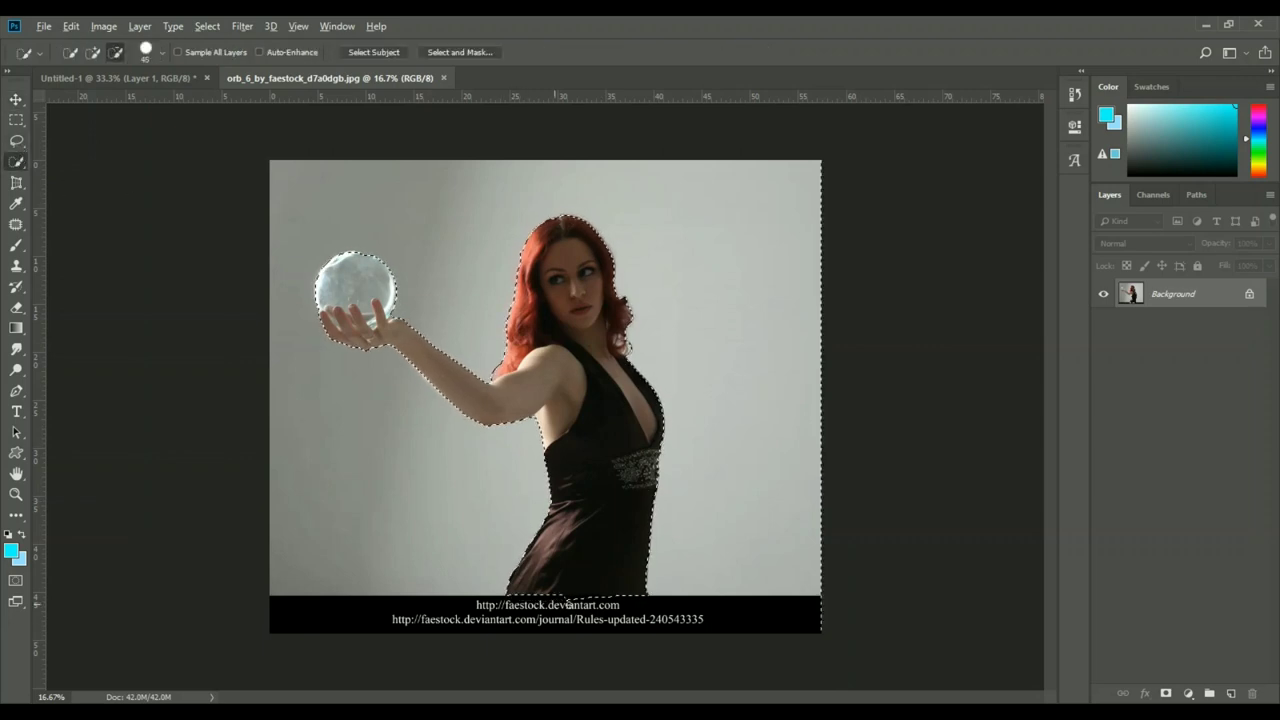
{"action": "key", "text": "bracketleft"}
- Refine edges with Smooth 6 and Feather 0.7 px, output to a masked layer, and place it in Untitled-1
{"action": "left_click", "coordinate": [460, 52]}
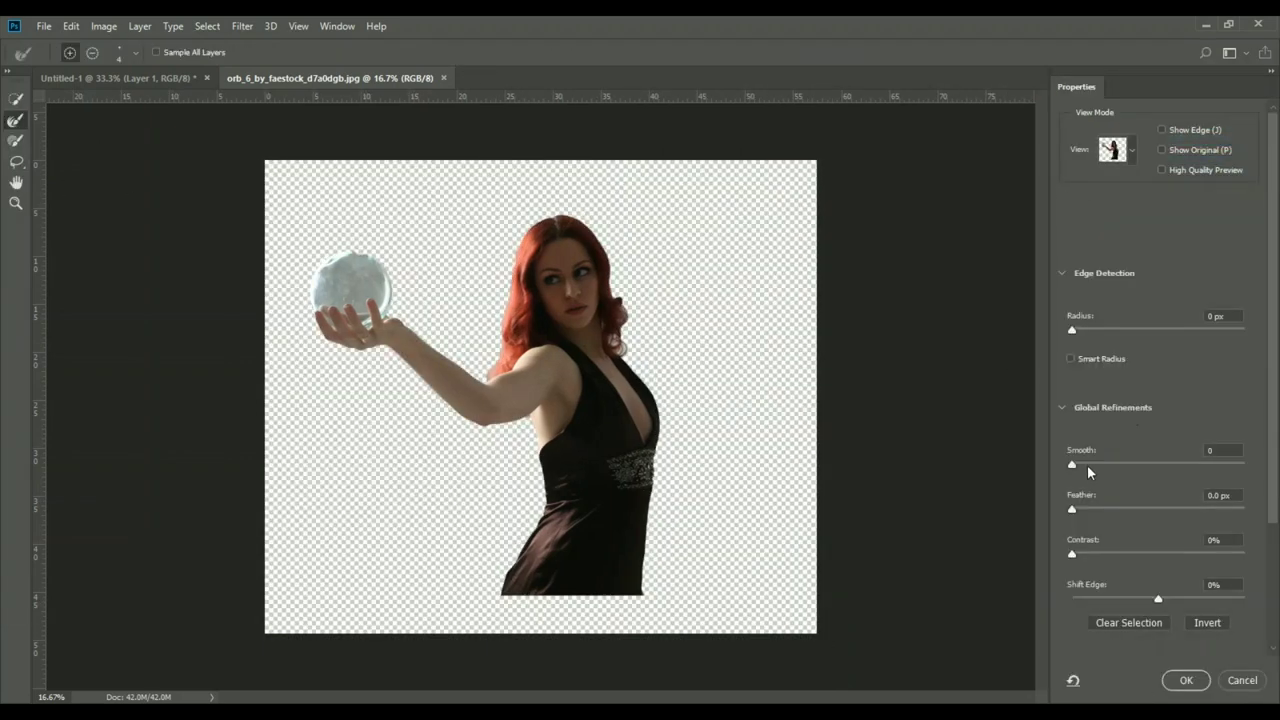
{"action": "left_click_drag", "start_coordinate": [1078, 508], "coordinate": [1084, 508]}
{"action": "scroll", "coordinate": [1150, 500], "scroll_direction": "down", "scroll_amount": 5}
{"action": "left_click", "coordinate": [1180, 634]}
{"action": "left_click", "coordinate": [1170, 691]}
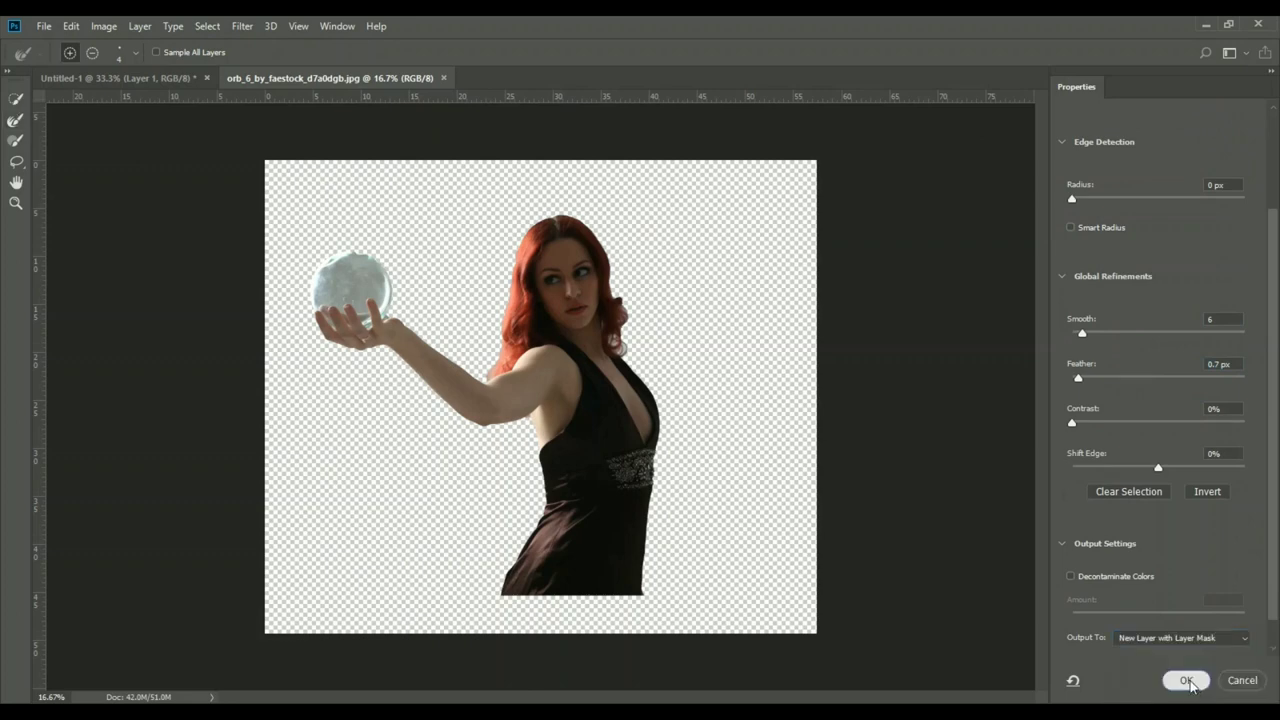
{"action": "left_click", "coordinate": [1186, 680]}
{"action": "left_click_drag", "start_coordinate": [571, 514], "coordinate": [646, 434]}
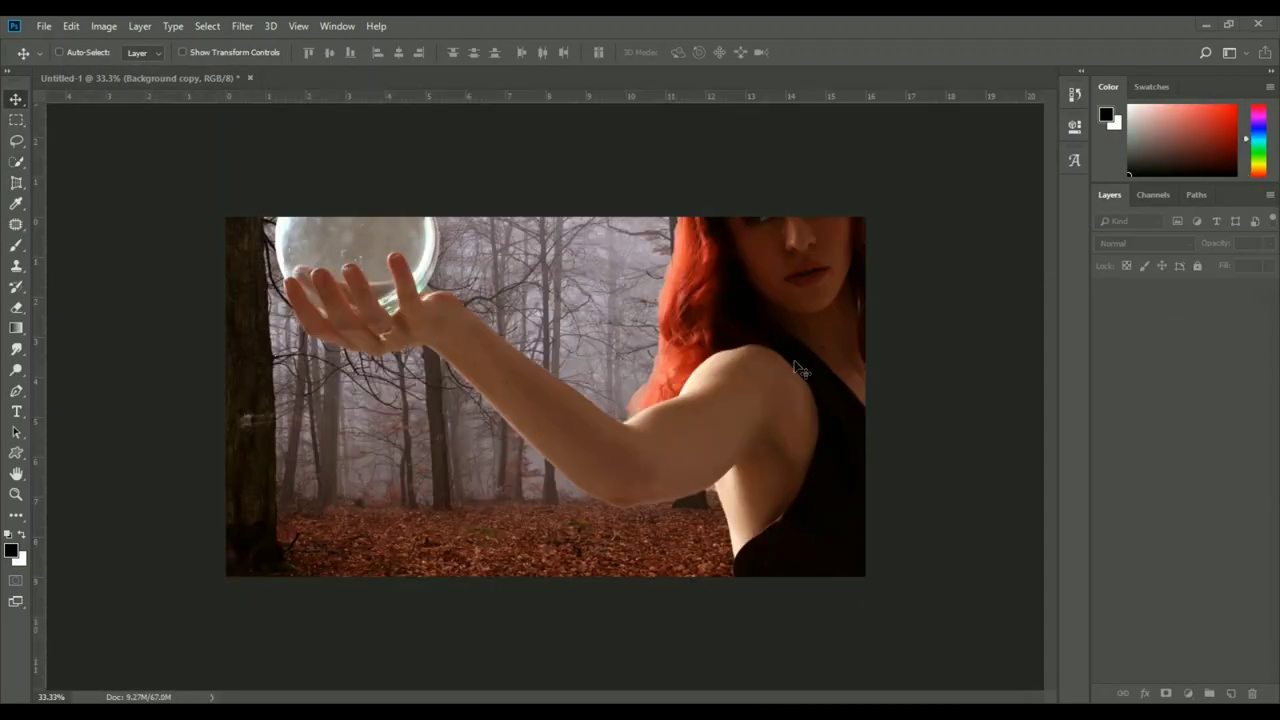
- Scale the cut-out woman down to about 42% and position her in the forest
{"action": "key", "text": "ctrl+t"}
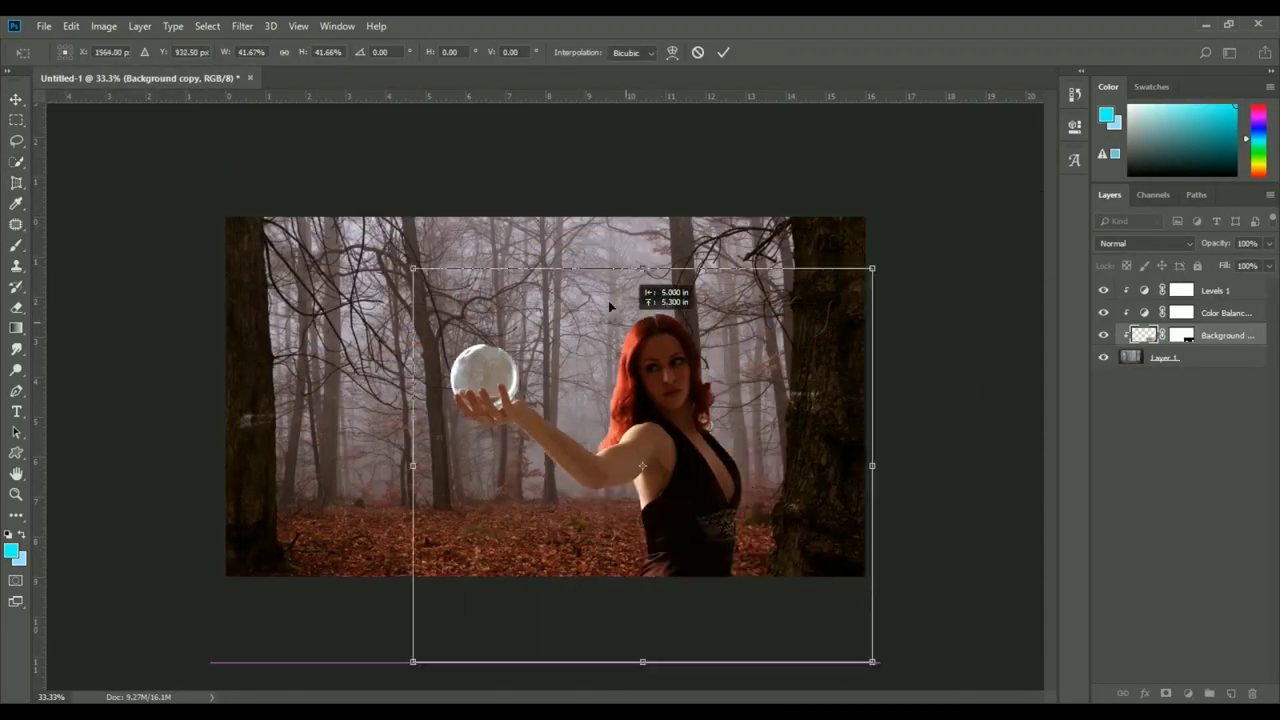
{"action": "left_click_drag", "start_coordinate": [436, 340], "coordinate": [813, 258]}
{"action": "left_click_drag", "start_coordinate": [717, 385], "coordinate": [755, 385]}
{"action": "key", "text": "Return"}
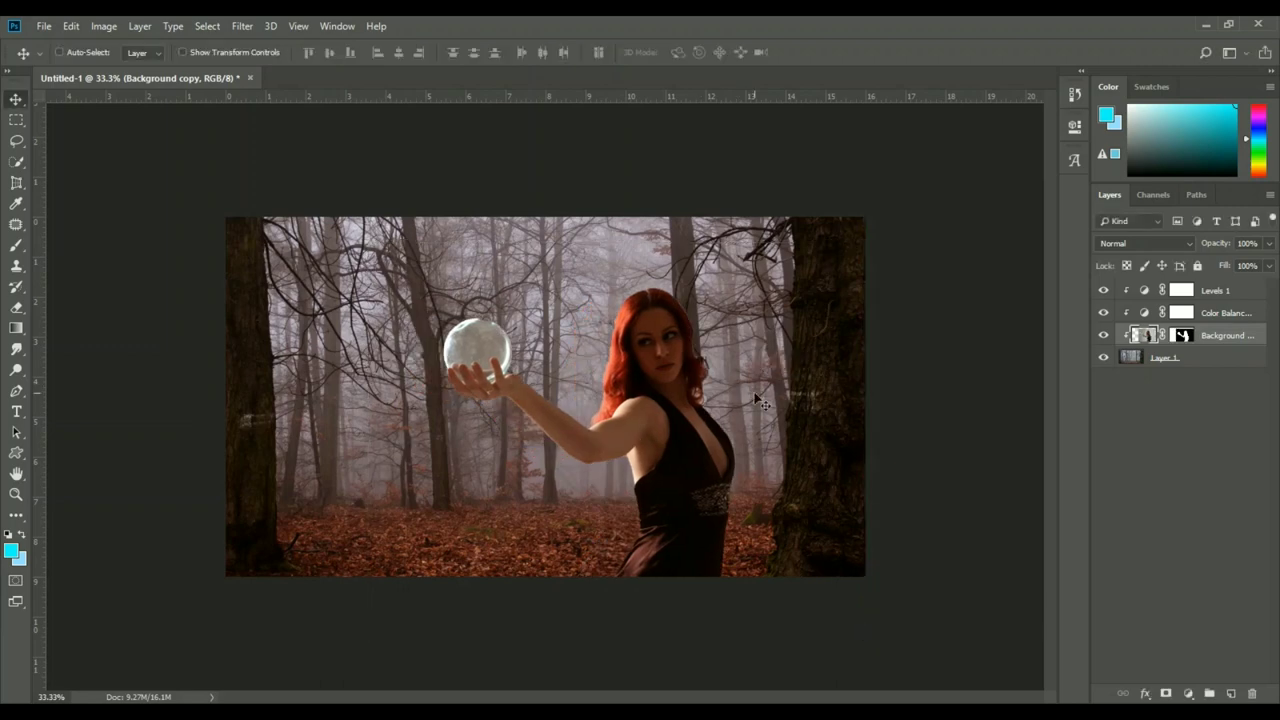
{"action": "key", "text": "ctrl+t"}
{"action": "left_click_drag", "start_coordinate": [869, 241], "coordinate": [860, 250]}
{"action": "key", "text": "Return"}
{"action": "left_click_drag", "start_coordinate": [722, 420], "coordinate": [714, 414]}
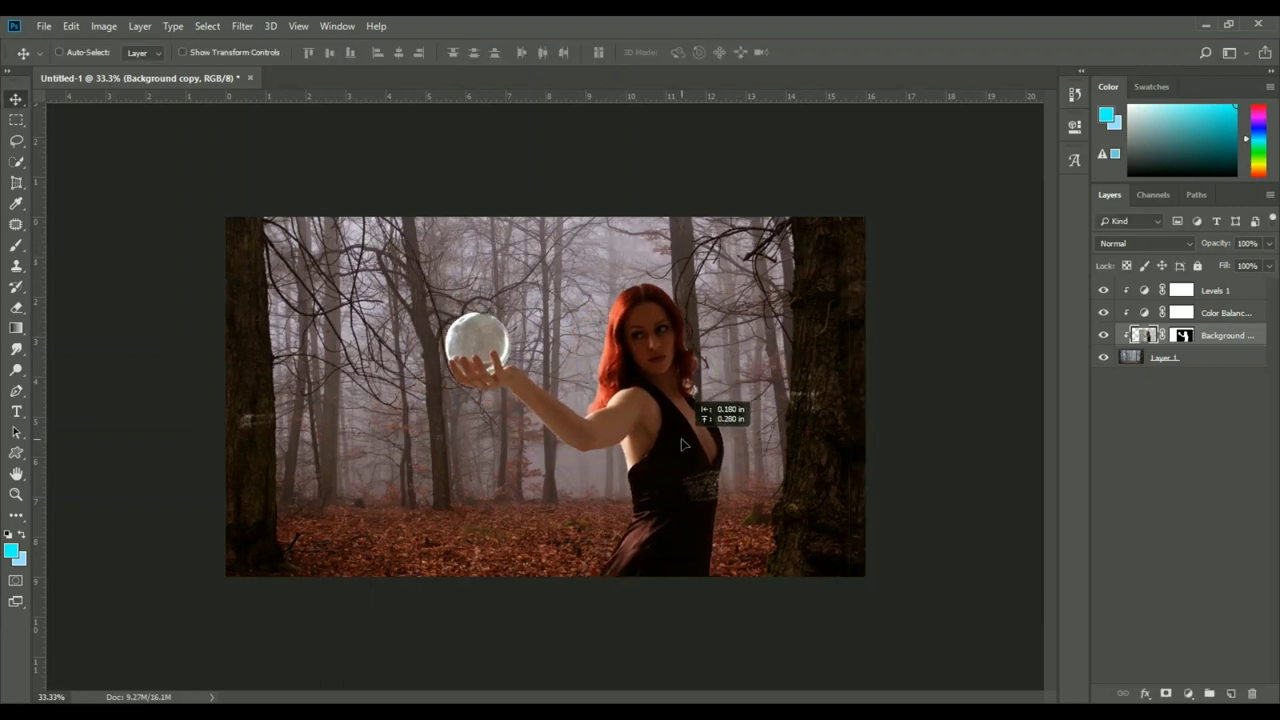
- Move her layer above the adjustments, settle her centre-right, and add a Color Balance layer
{"action": "left_click_drag", "start_coordinate": [1234, 359], "coordinate": [1230, 288]}
{"action": "key", "text": "m"}
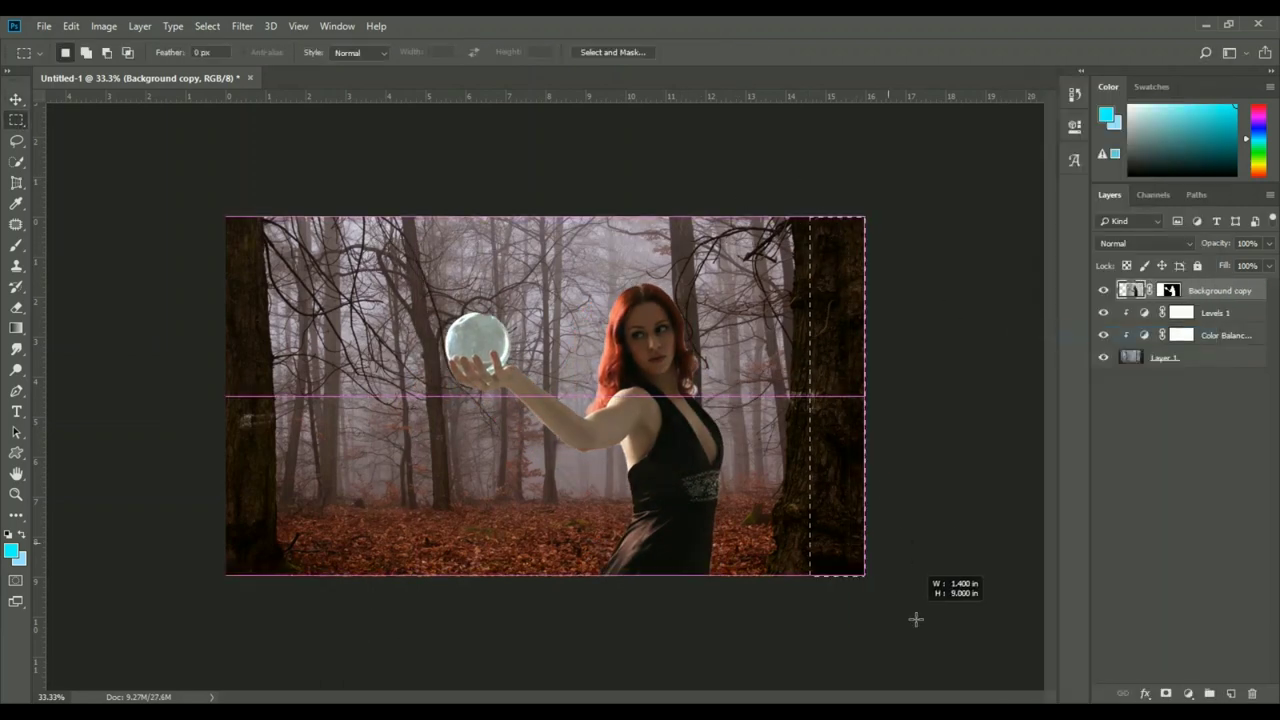
{"action": "key", "text": "v"}
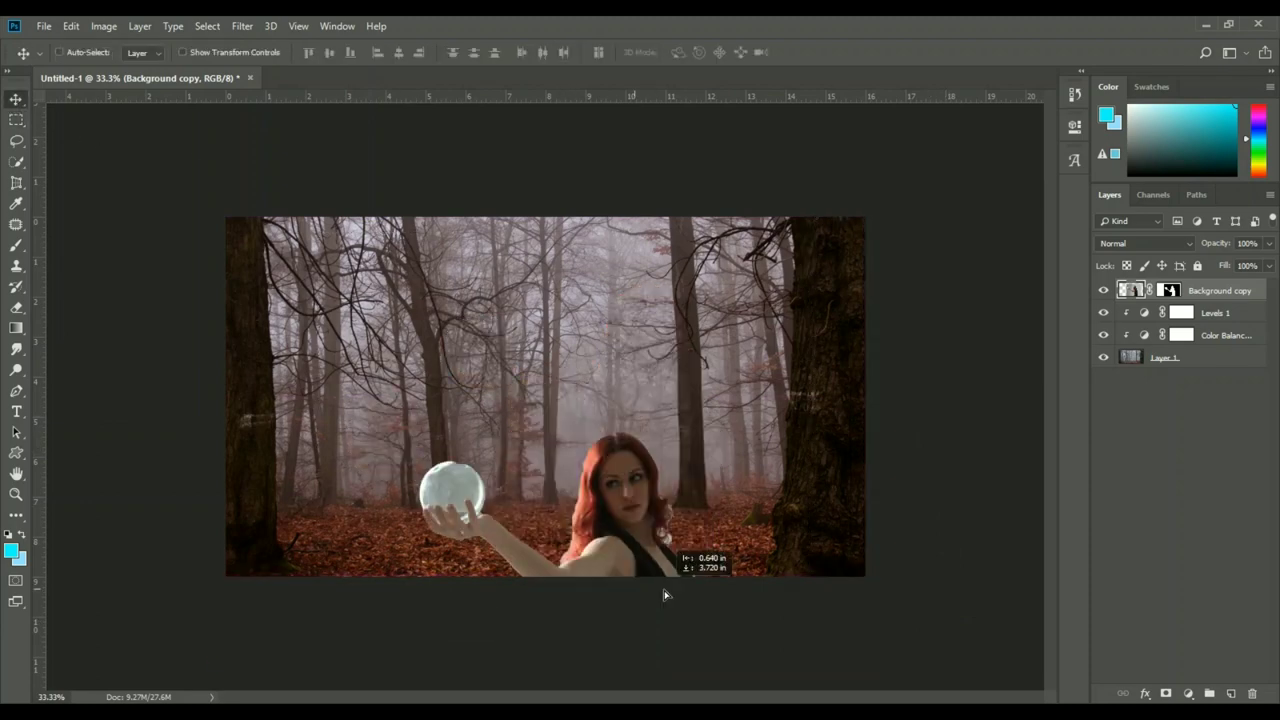
{"action": "left_click_drag", "start_coordinate": [657, 423], "coordinate": [632, 338]}
{"action": "key", "text": "m"}
{"action": "left_click_drag", "start_coordinate": [243, 414], "coordinate": [905, 645]}
{"action": "left_click", "coordinate": [16, 98]}
{"action": "mouse_move", "coordinate": [641, 363]}
{"action": "left_mouse_down"}
{"action": "mouse_move", "coordinate": [686, 437]}
{"action": "mouse_move", "coordinate": [668, 463]}
{"action": "left_mouse_up"}
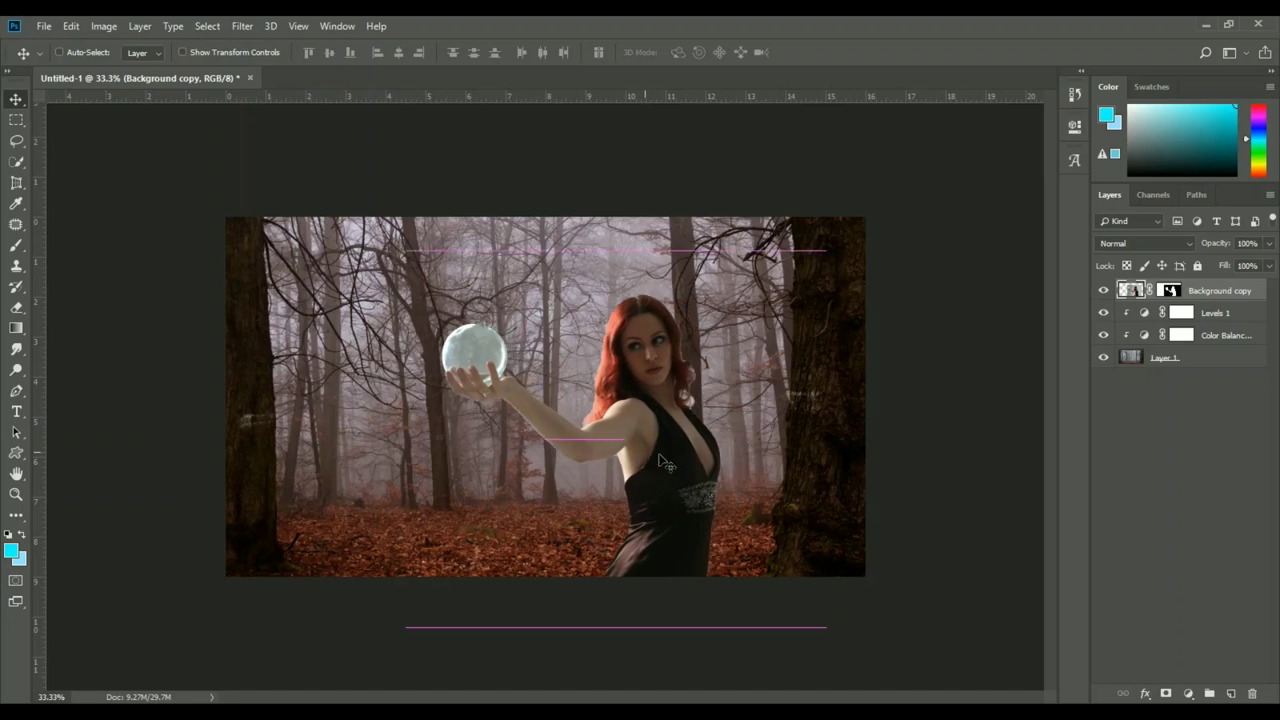
{"action": "left_click", "coordinate": [1188, 693]}
{"action": "left_click", "coordinate": [1193, 552]}
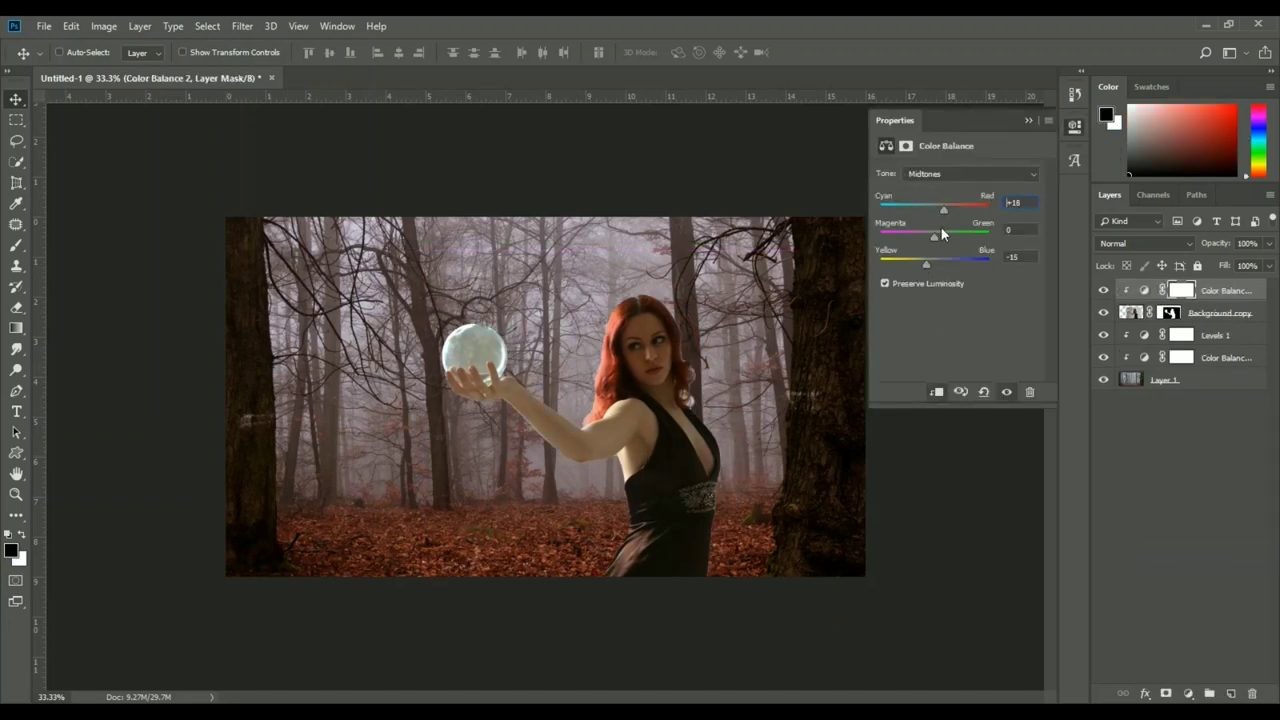
- Add a Brightness/Contrast layer at Brightness 20, then a second Levels layer above the woman
{"action": "left_click", "coordinate": [1028, 120]}
{"action": "left_click", "coordinate": [1188, 693]}
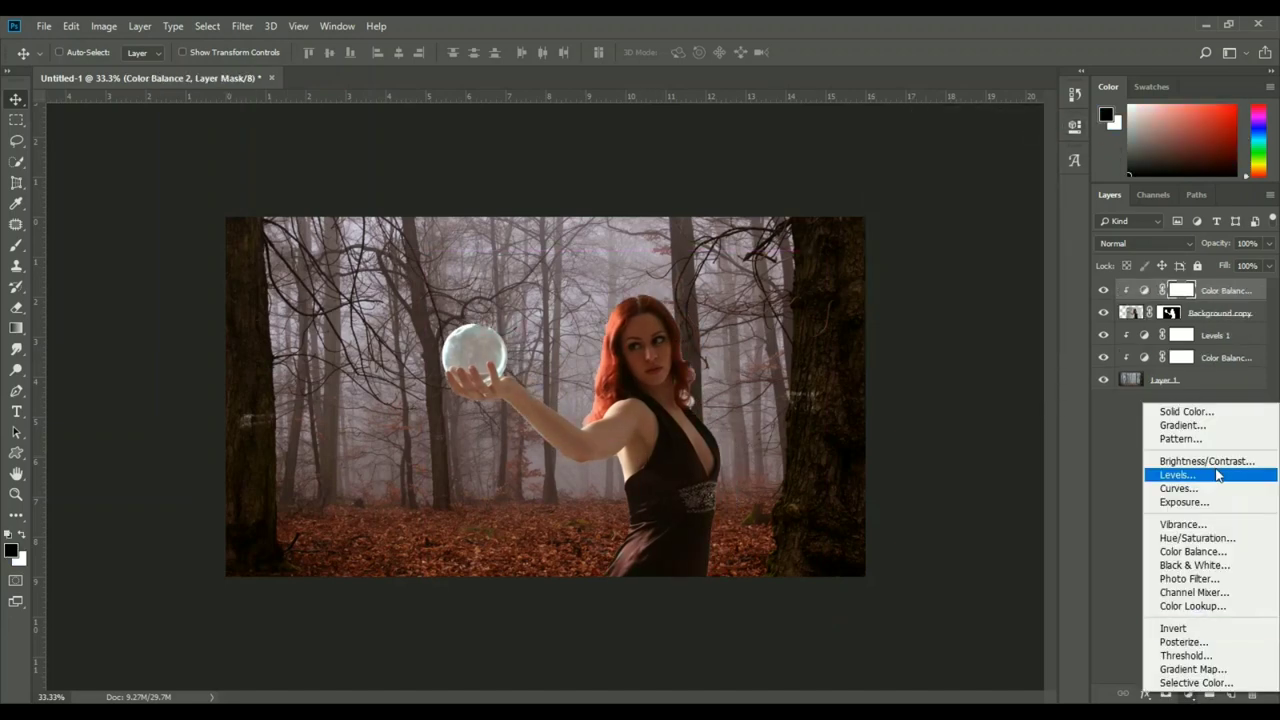
{"action": "left_click", "coordinate": [1206, 461]}
{"action": "left_click_drag", "start_coordinate": [957, 214], "coordinate": [966, 214]}
{"action": "left_click", "coordinate": [1028, 120]}
{"action": "left_click", "coordinate": [1188, 693]}
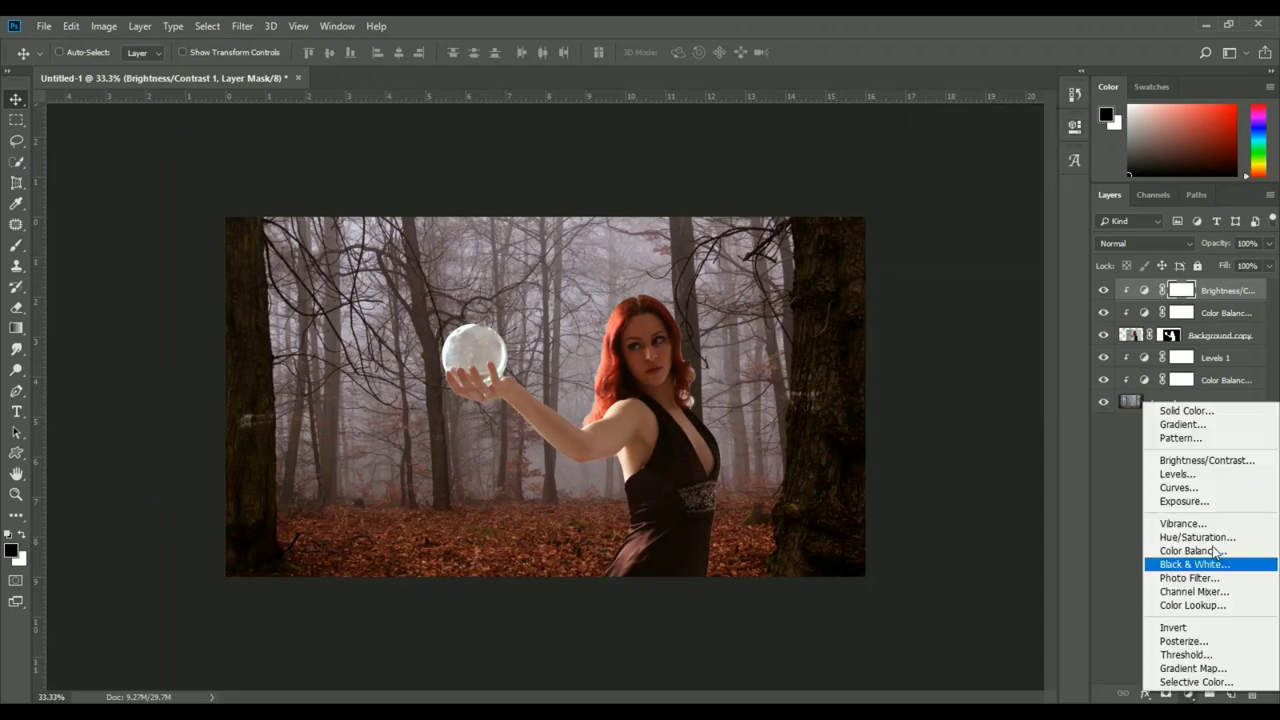
{"action": "left_click", "coordinate": [1206, 475]}
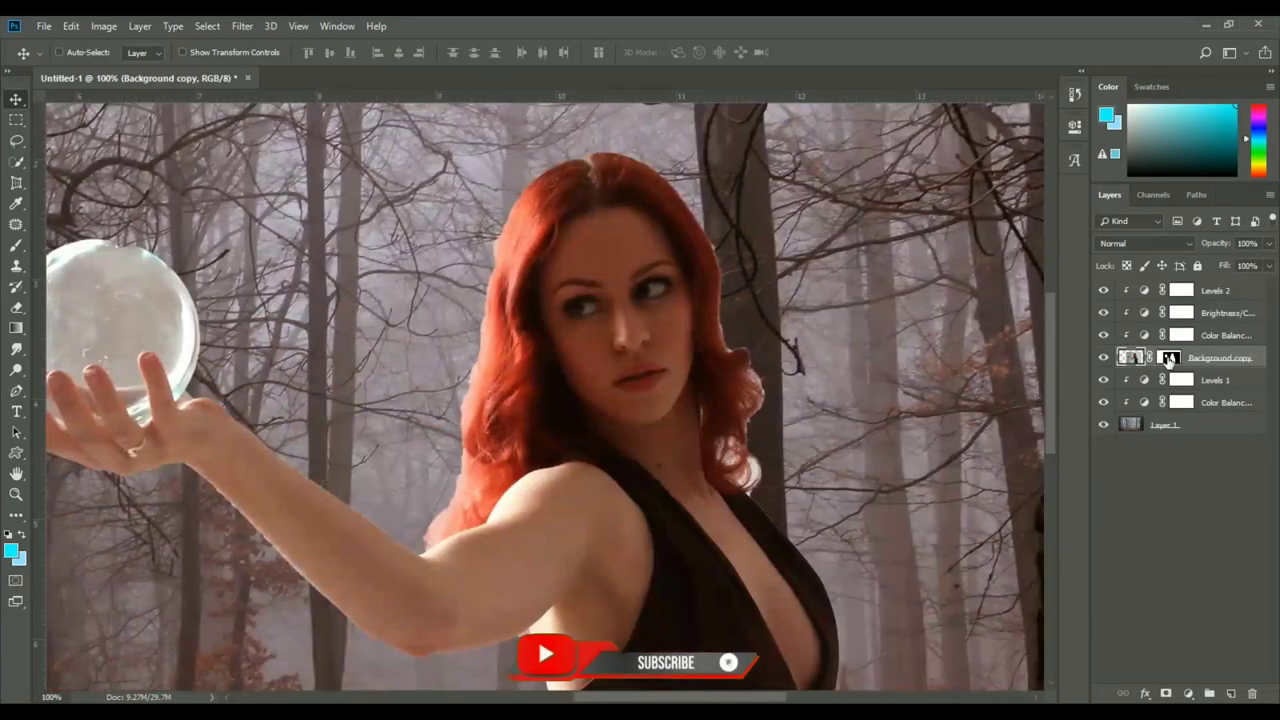
- Mask out the white hair halo and smudge the red hair edges at 57% into the fog
{"action": "key", "text": "d"}
{"action": "key", "text": "b"}
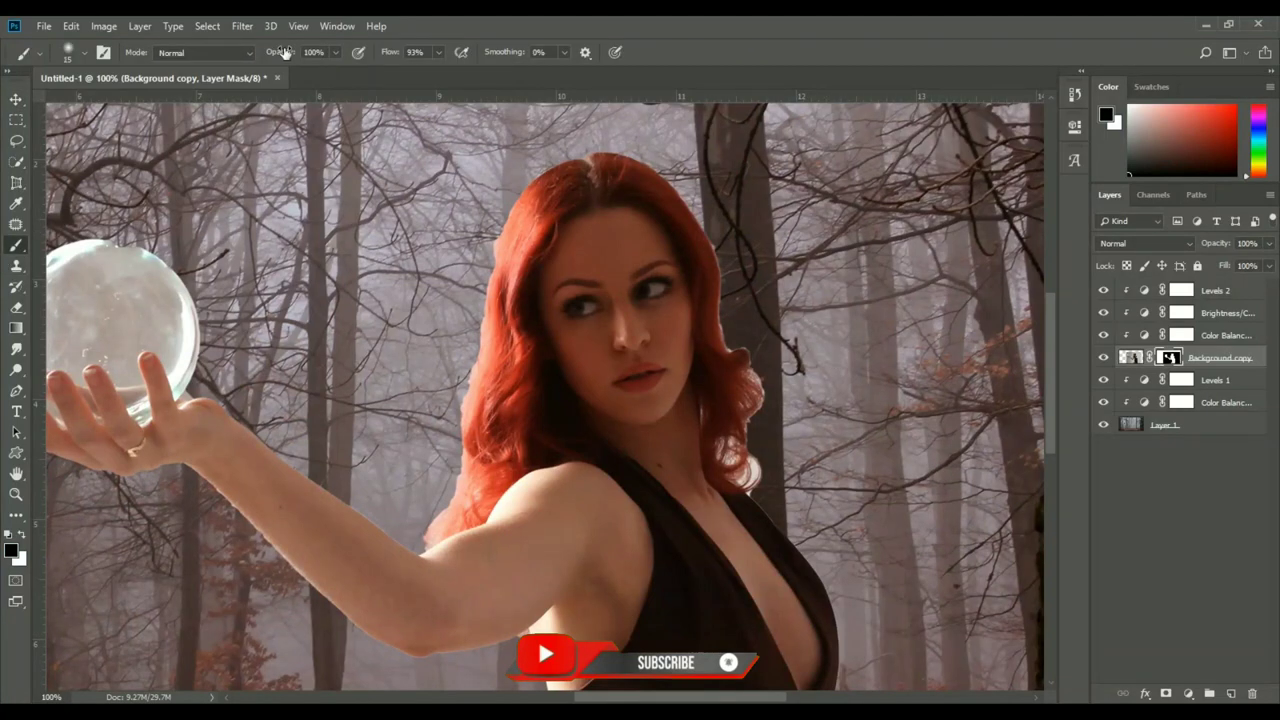
{"action": "left_click_drag", "start_coordinate": [729, 455], "coordinate": [769, 483]}
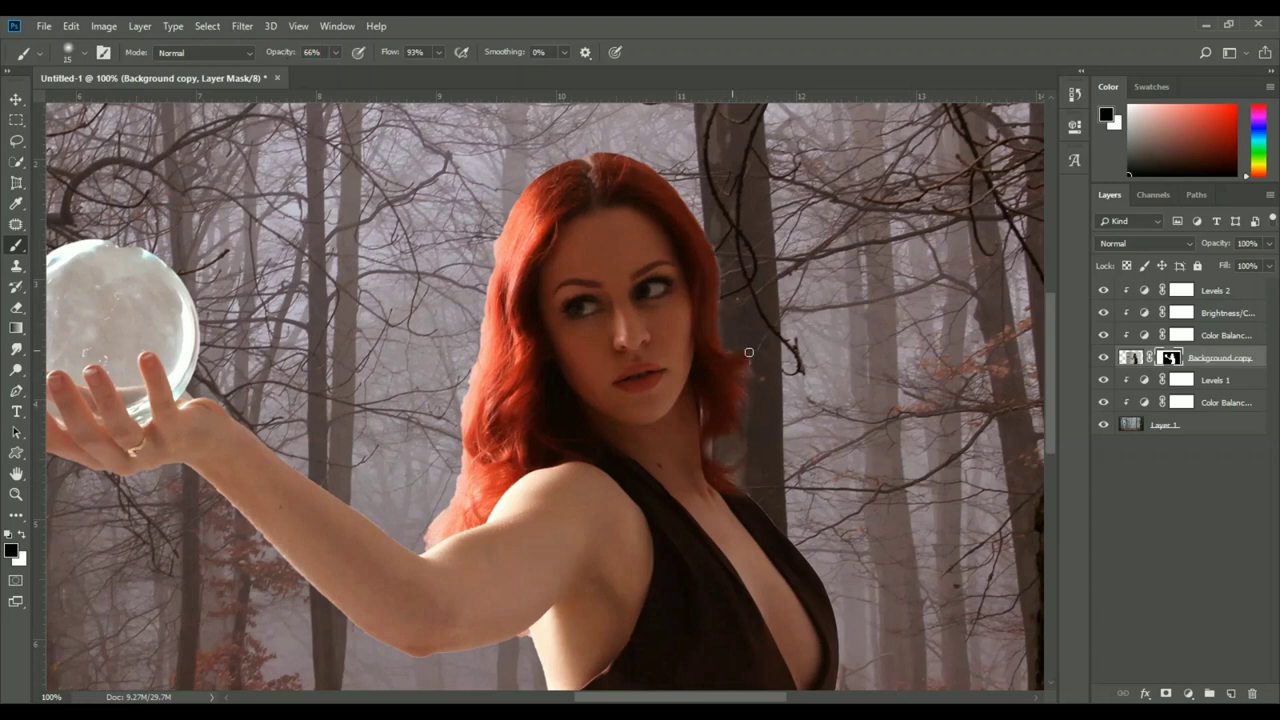
{"action": "left_click_drag", "start_coordinate": [462, 321], "coordinate": [642, 329]}
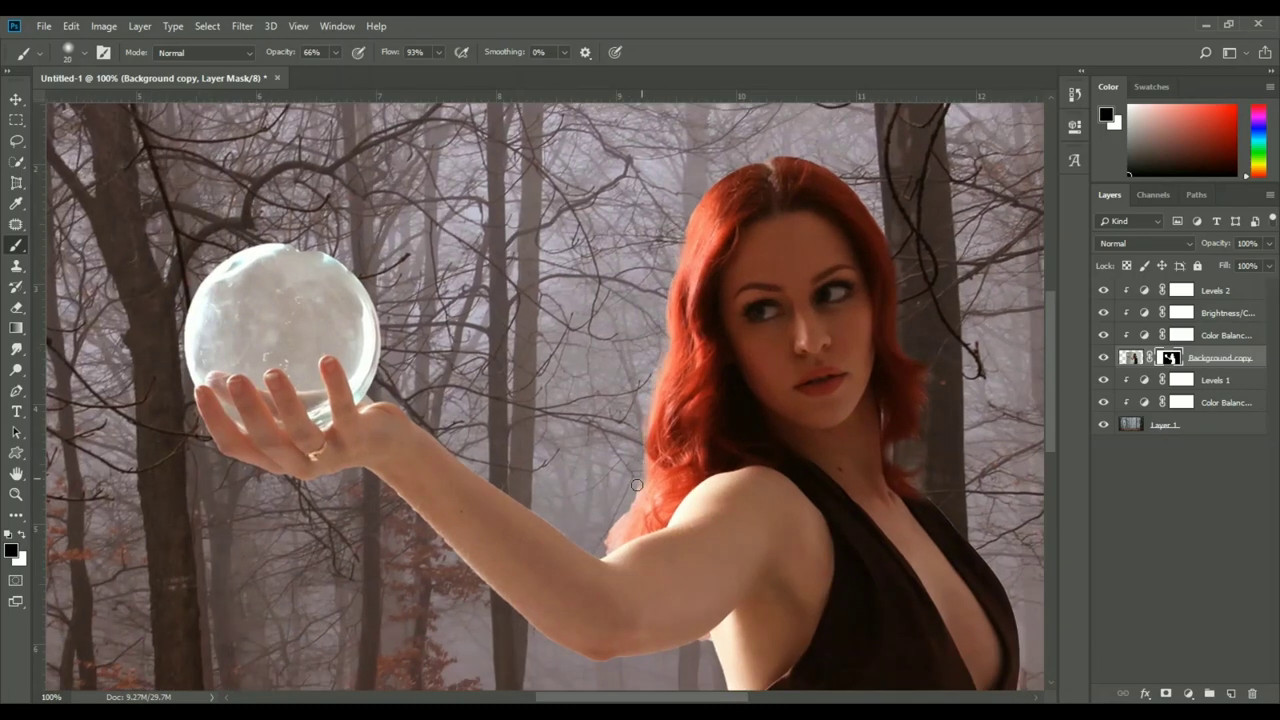
{"action": "left_click_drag", "start_coordinate": [637, 485], "coordinate": [599, 376]}
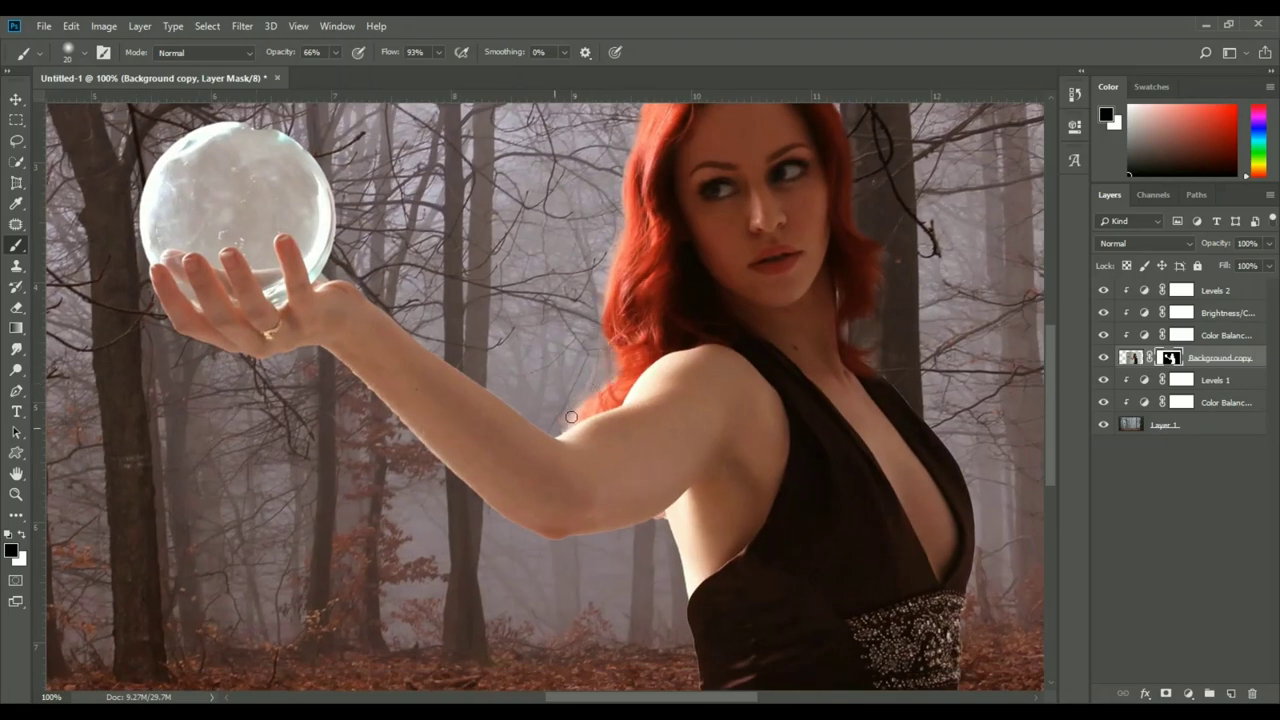
{"action": "left_click_drag", "start_coordinate": [615, 372], "coordinate": [562, 427]}
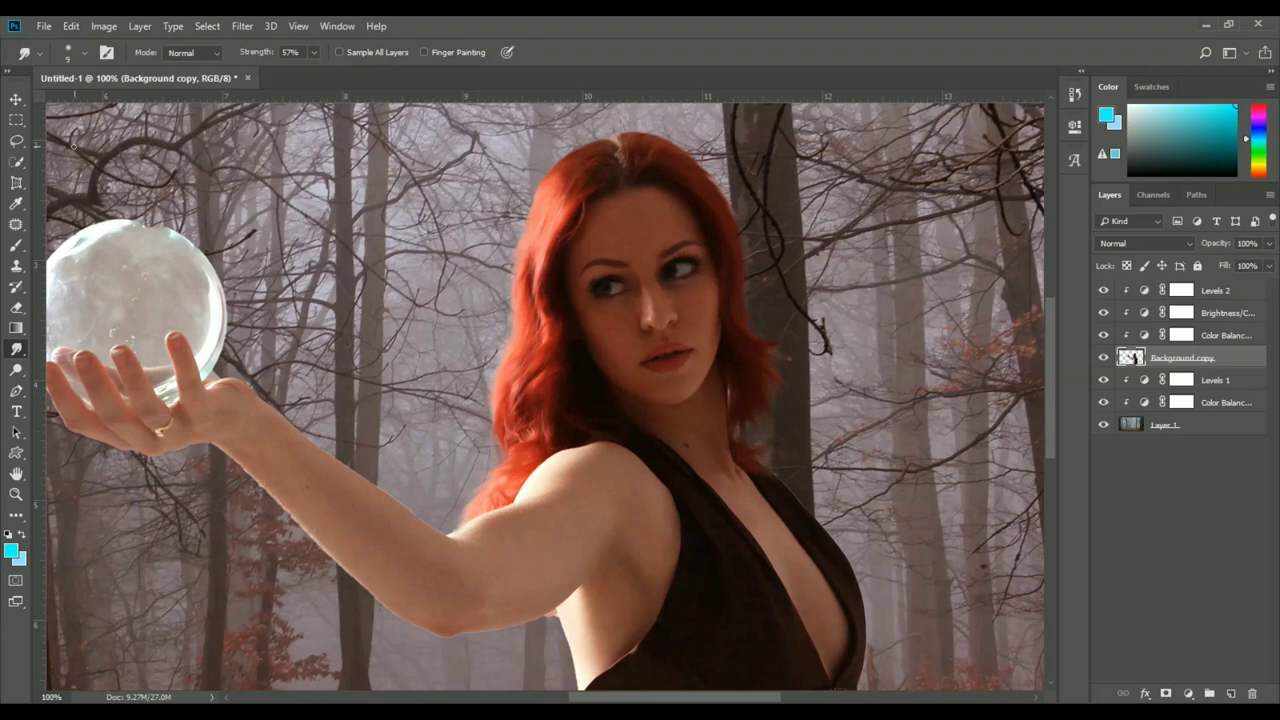
{"action": "key", "text": "v"}
{"action": "key", "text": "ctrl+minus"}
{"action": "key", "text": "ctrl+minus"}
- Group the woman and her adjustment layers into a group named 'model'
{"action": "left_click", "coordinate": [1131, 424]}
{"action": "left_click", "coordinate": [1182, 380]}
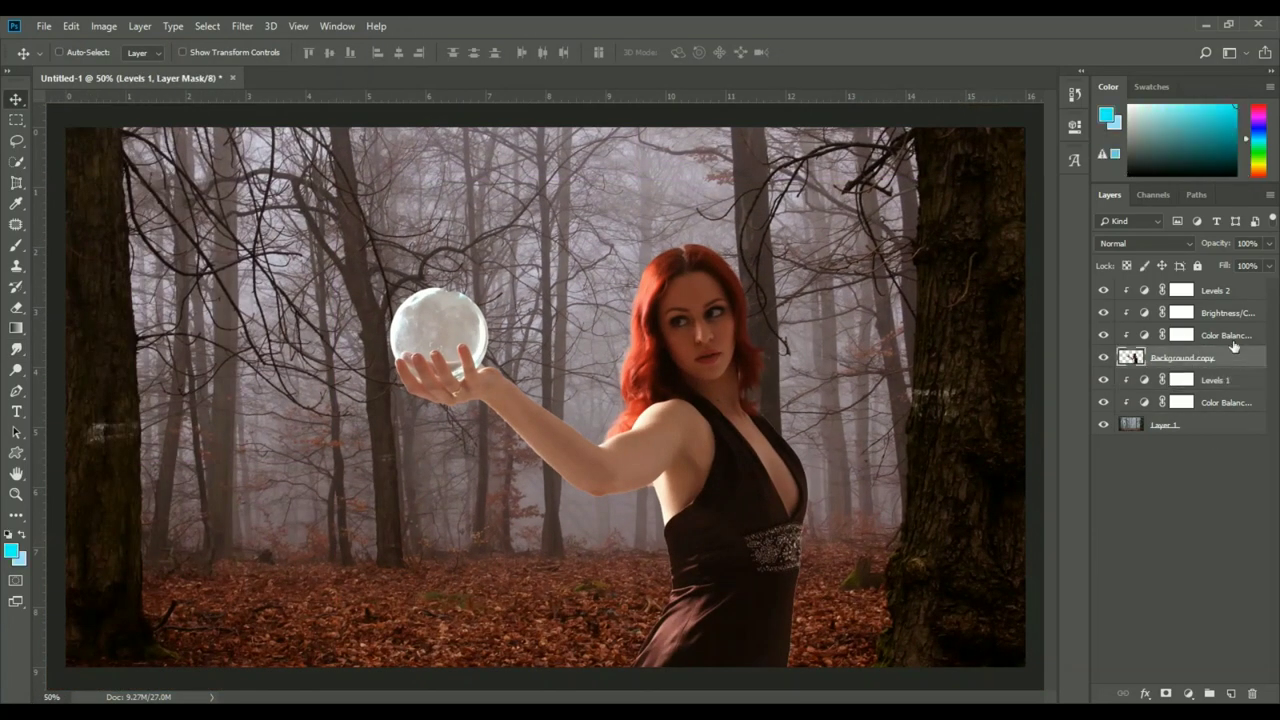
{"action": "left_click", "coordinate": [1215, 290], "text": "shift"}
{"action": "key", "text": "ctrl+g"}
{"action": "double_click", "coordinate": [1164, 288]}
{"action": "type", "text": "model"}
- Apply a Gaussian Blur to the forest background layer
{"action": "left_click", "coordinate": [1160, 355]}
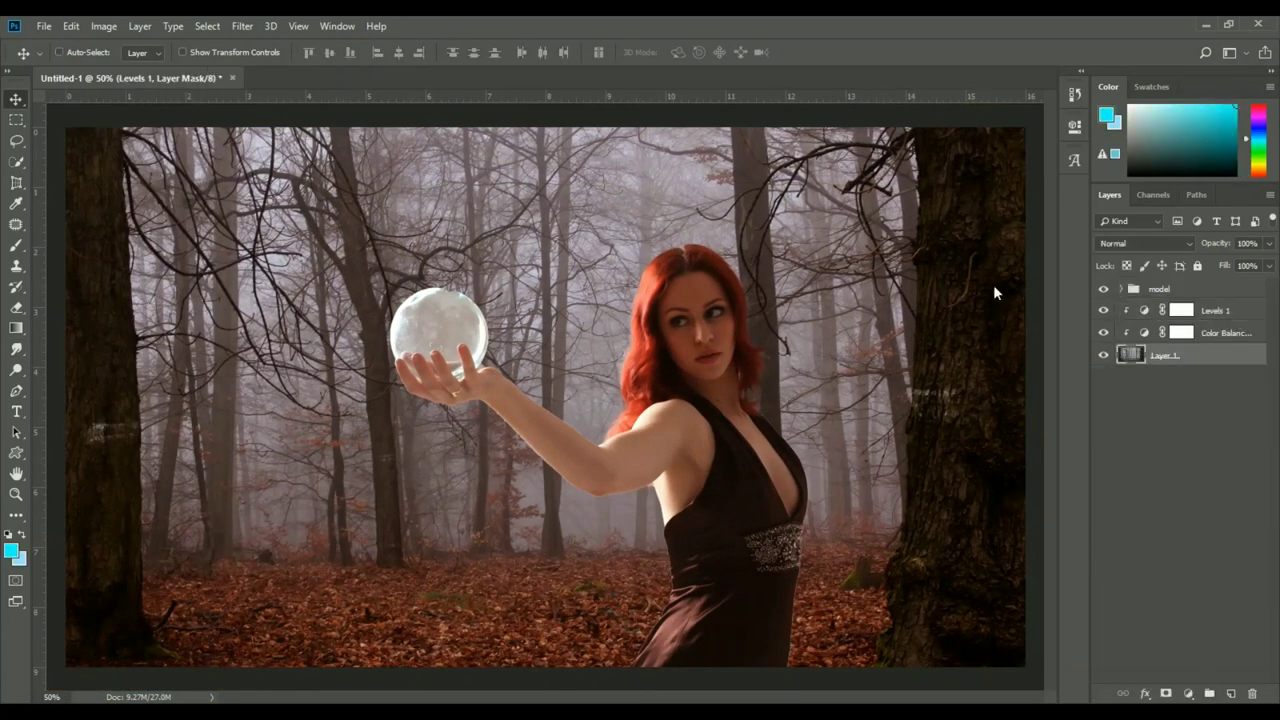
{"action": "left_click", "coordinate": [242, 26]}
{"action": "left_click", "coordinate": [480, 257]}
{"action": "left_click", "coordinate": [985, 240]}
- Group the forest background layers into a group named 'bg'
{"action": "left_click", "coordinate": [1215, 310], "text": "shift"}
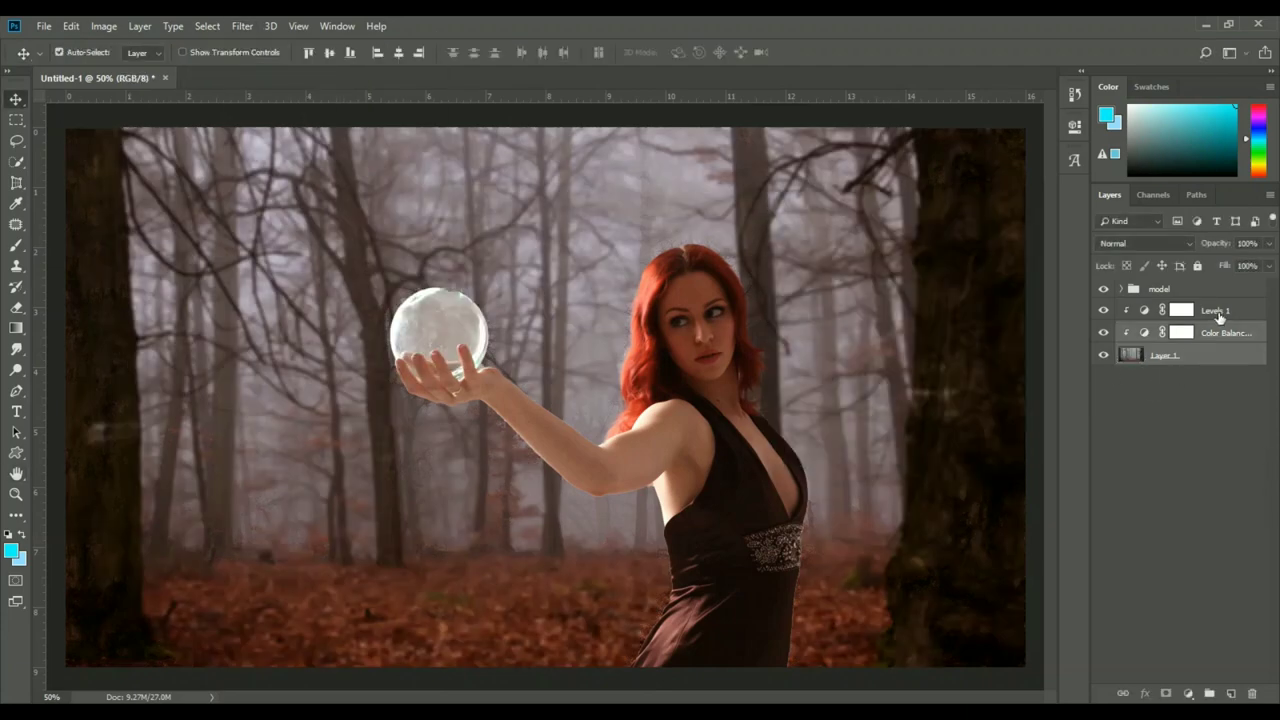
{"action": "key", "text": "ctrl+g"}
{"action": "double_click", "coordinate": [1160, 309]}
{"action": "type", "text": "bg"}
{"action": "key", "text": "Return"}
- Add scene-wide Brightness/Contrast and Curves adjustments to darken the composite
{"action": "left_click", "coordinate": [1188, 693]}
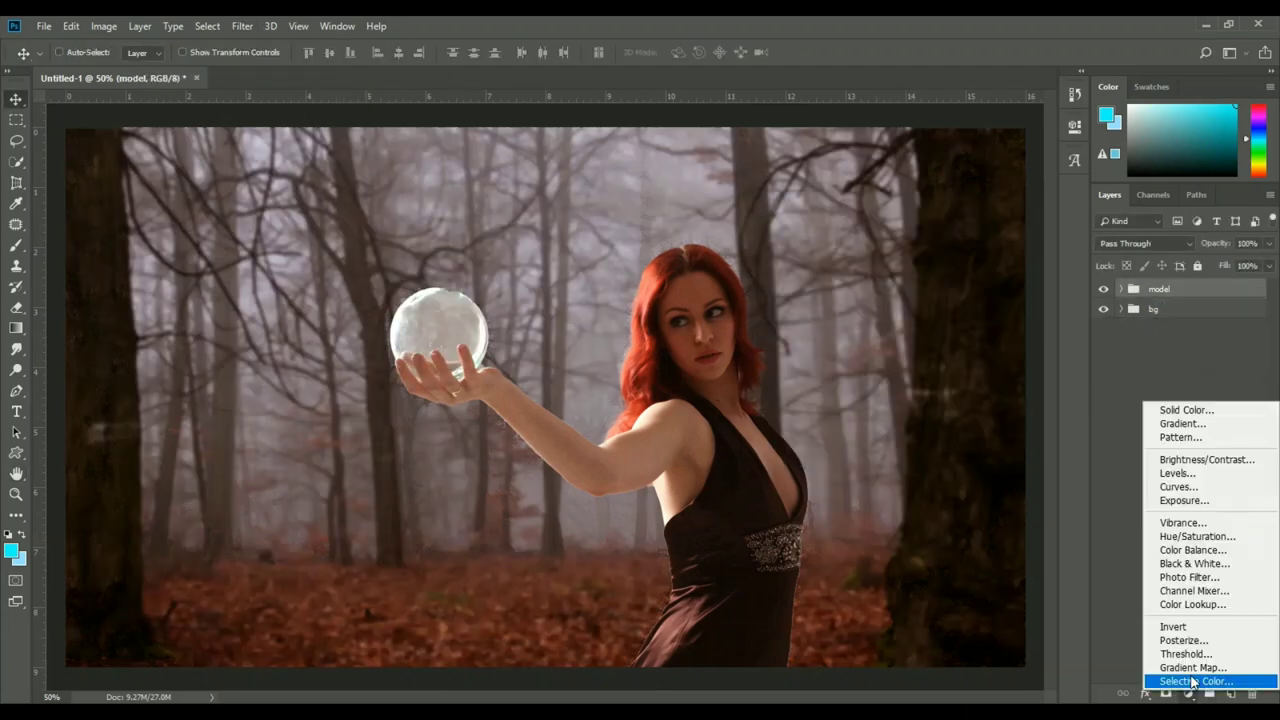
{"action": "left_click", "coordinate": [1175, 457]}
{"action": "mouse_move", "coordinate": [958, 213]}
{"action": "left_mouse_down"}
{"action": "mouse_move", "coordinate": [941, 214]}
{"action": "mouse_move", "coordinate": [1001, 241]}
{"action": "left_mouse_up"}
{"action": "left_click", "coordinate": [1188, 693]}
{"action": "left_click", "coordinate": [1171, 488]}
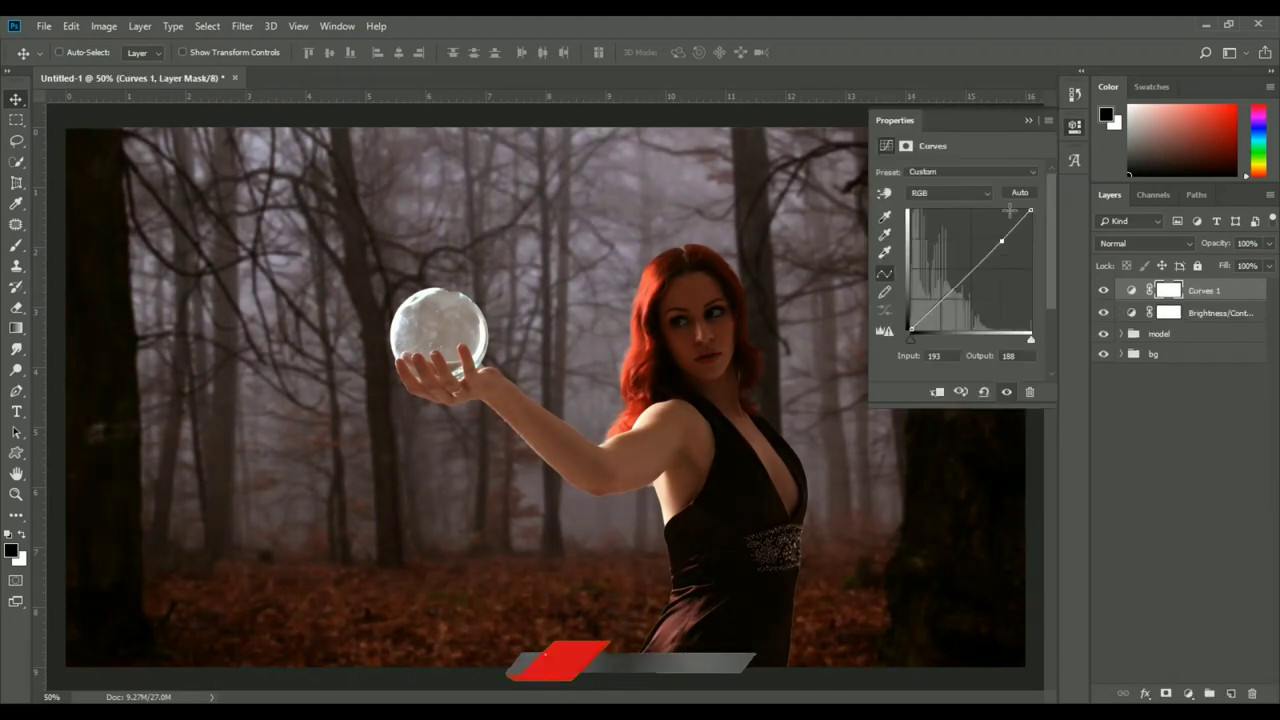
{"action": "left_click", "coordinate": [1028, 120]}
- Ease the Brightness/Contrast settings back toward neutral
{"action": "left_click", "coordinate": [1215, 312]}
{"action": "double_click", "coordinate": [1131, 312]}
{"action": "mouse_move", "coordinate": [941, 213]}
{"action": "left_mouse_down"}
{"action": "mouse_move", "coordinate": [955, 213]}
{"action": "mouse_move", "coordinate": [948, 247]}
{"action": "left_mouse_up"}
{"action": "left_click", "coordinate": [1028, 120]}
- Clip the duplicated model copy layer to the layer below inside the model group
{"action": "left_click", "coordinate": [1121, 333]}
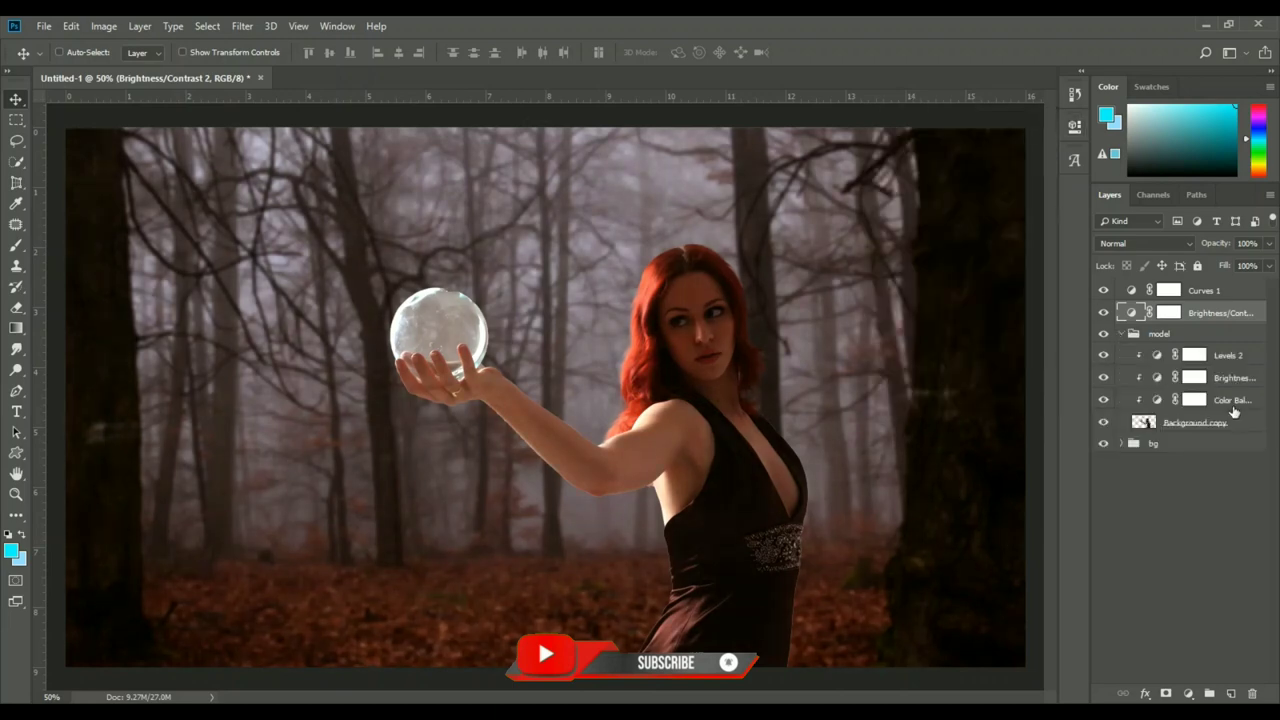
{"action": "left_click", "coordinate": [1200, 422]}
{"action": "right_click", "coordinate": [1200, 422]}
{"action": "left_click", "coordinate": [1040, 334]}
{"action": "left_click", "coordinate": [1145, 243]}
- Set the model copy to Overlay, then load and clear the model's selection
{"action": "left_click", "coordinate": [1130, 290]}
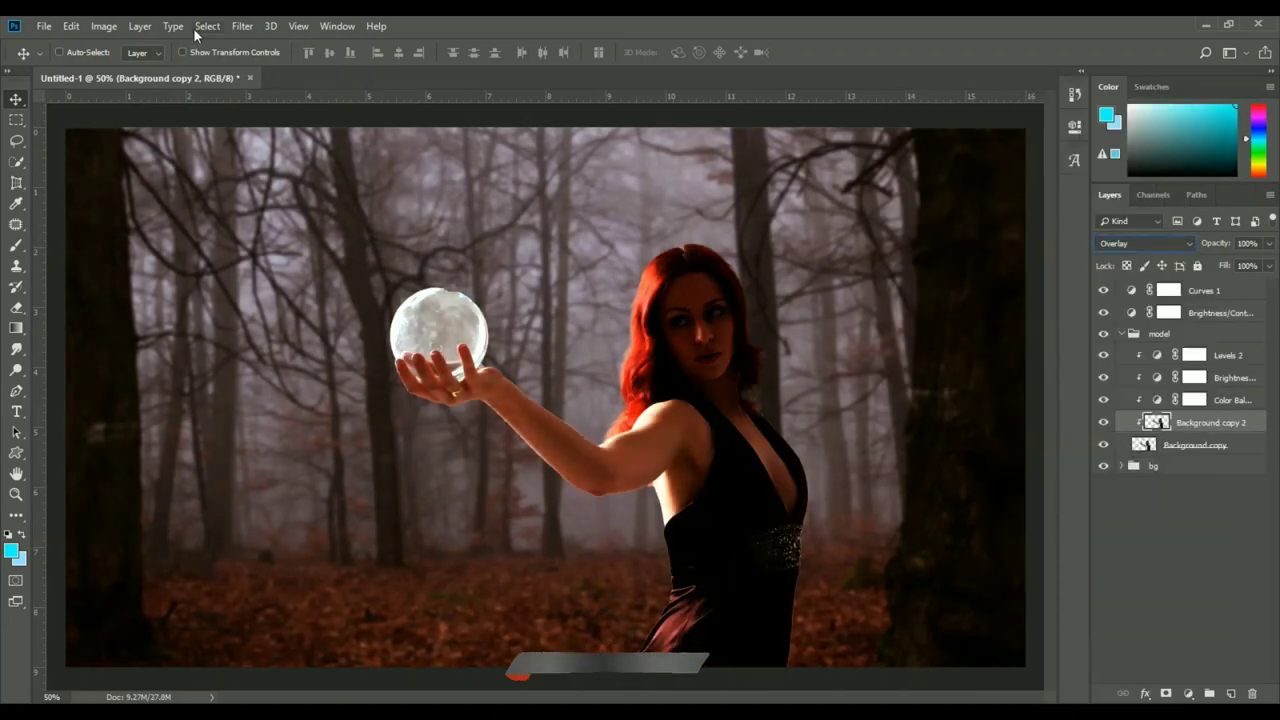
{"action": "left_click", "coordinate": [1156, 422], "text": "ctrl"}
{"action": "key", "text": "m"}
{"action": "right_click", "coordinate": [684, 356]}
{"action": "left_click", "coordinate": [743, 571]}
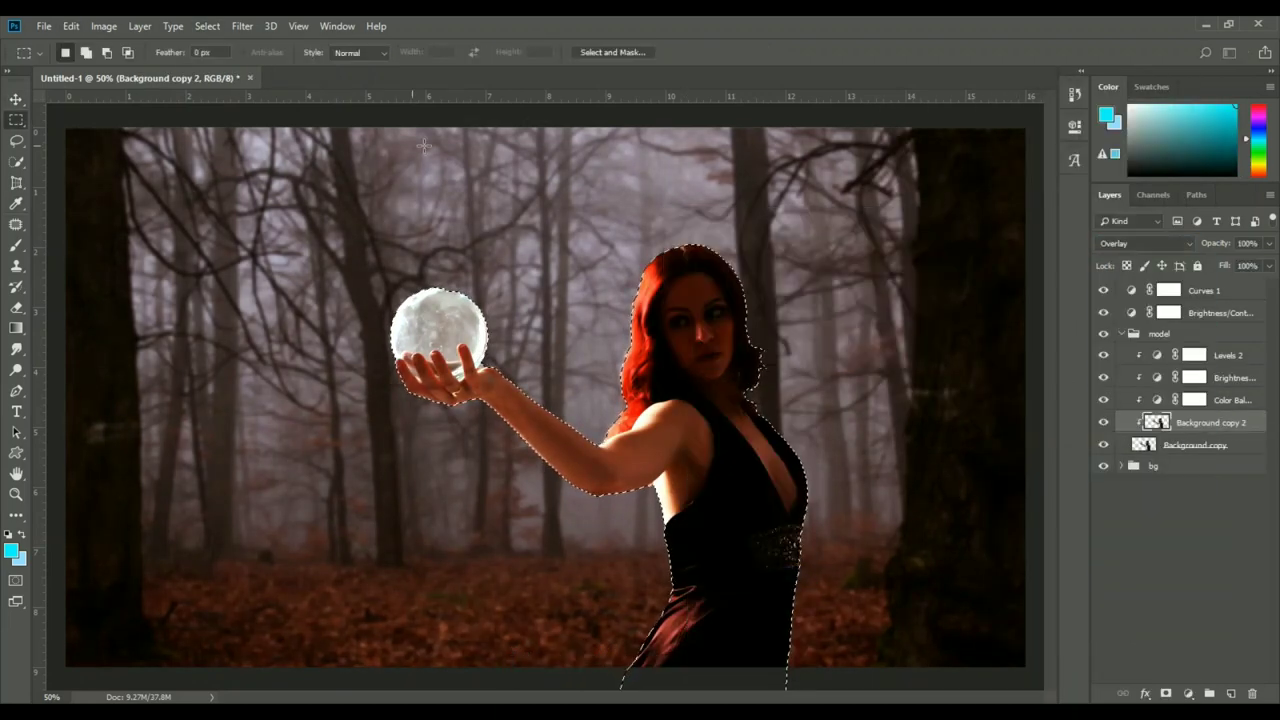
{"action": "left_click", "coordinate": [16, 99]}
- Add a Screen-blended layer and paint a soft white glow around the orb
{"action": "left_click", "coordinate": [1150, 466]}
{"action": "left_click", "coordinate": [1231, 693]}
{"action": "left_click", "coordinate": [1145, 243]}
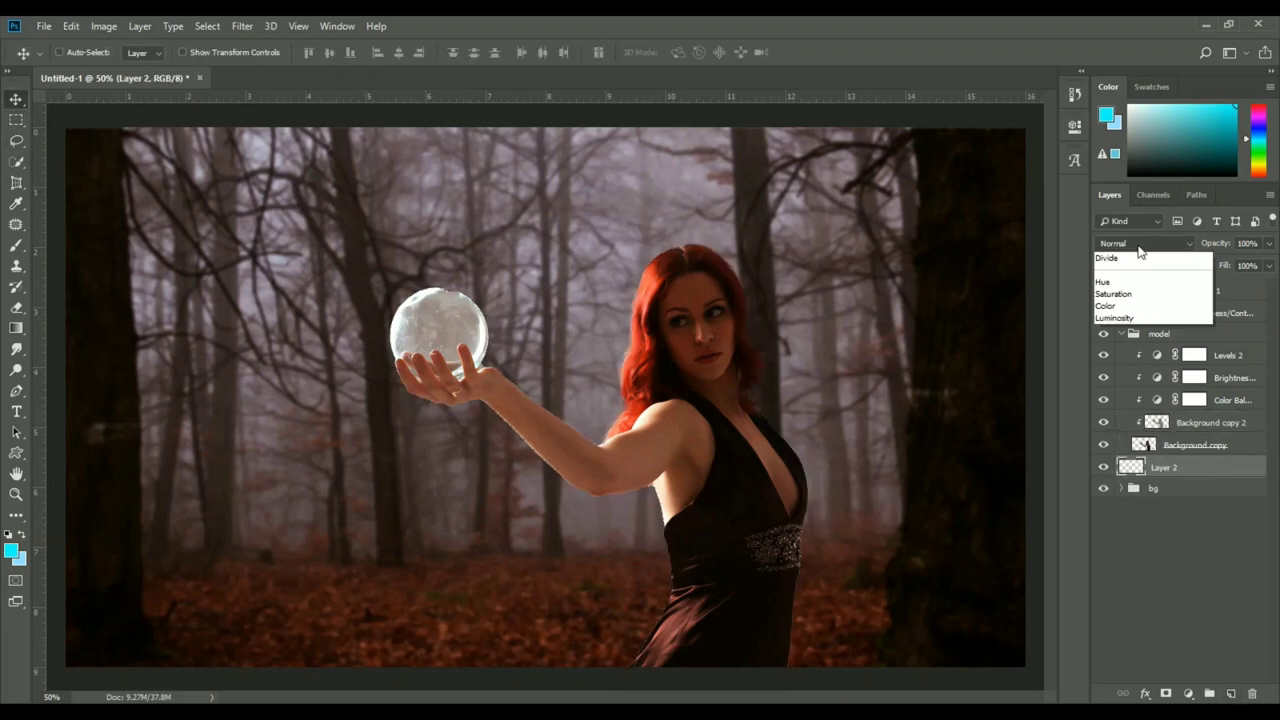
{"action": "left_click", "coordinate": [1130, 358]}
{"action": "key", "text": "b"}
{"action": "left_click", "coordinate": [14, 553]}
{"action": "left_click", "coordinate": [688, 290]}
{"action": "left_click", "coordinate": [994, 283]}
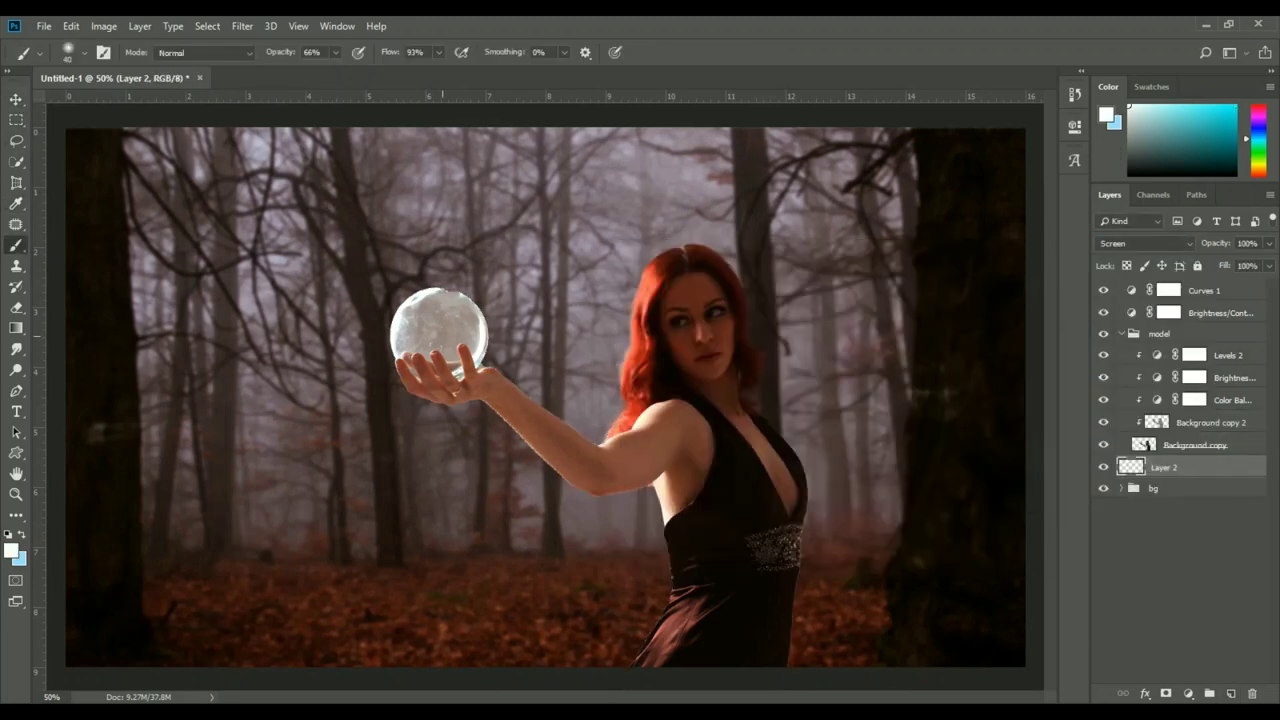
{"action": "left_click", "coordinate": [436, 335]}
- Add Screen Layer 3 in the model group and paint a large glow, brightening the orb's centre
{"action": "left_click", "coordinate": [1160, 333]}
{"action": "left_click", "coordinate": [1231, 693]}
{"action": "left_click", "coordinate": [1145, 243]}
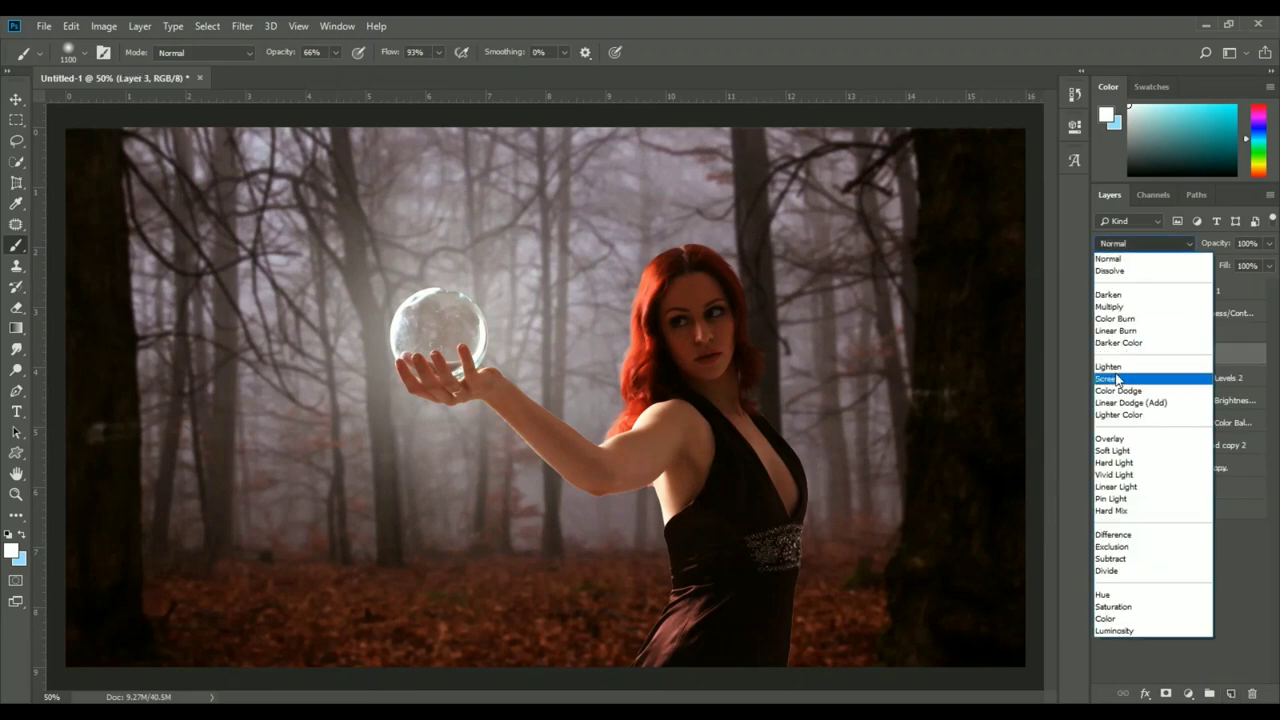
{"action": "left_click", "coordinate": [1130, 374]}
{"action": "left_click", "coordinate": [443, 345]}
{"action": "key", "text": "bracketleft"}
{"action": "key", "text": "bracketleft"}
{"action": "key", "text": "bracketleft"}
{"action": "left_click", "coordinate": [438, 335]}
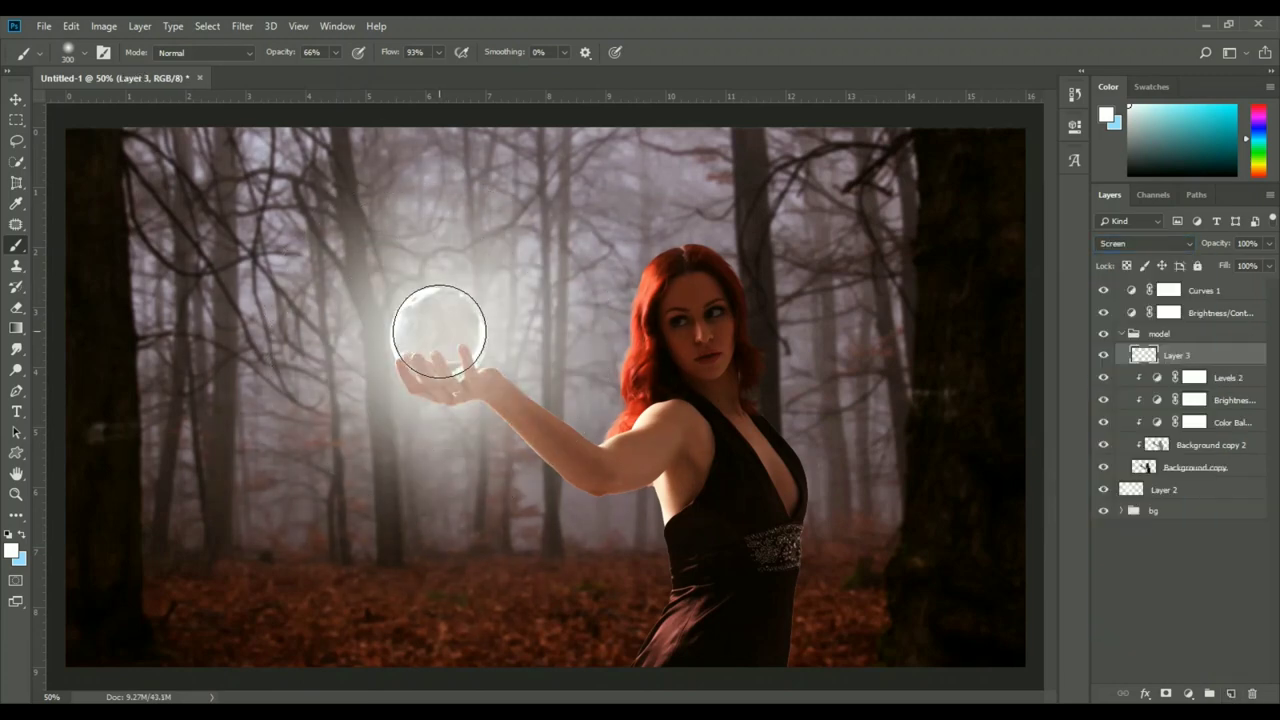
- Dodge the shoulder, arm and dress on the Overlay model copy with a 300 brush
{"action": "left_click", "coordinate": [680, 340], "text": "ctrl"}
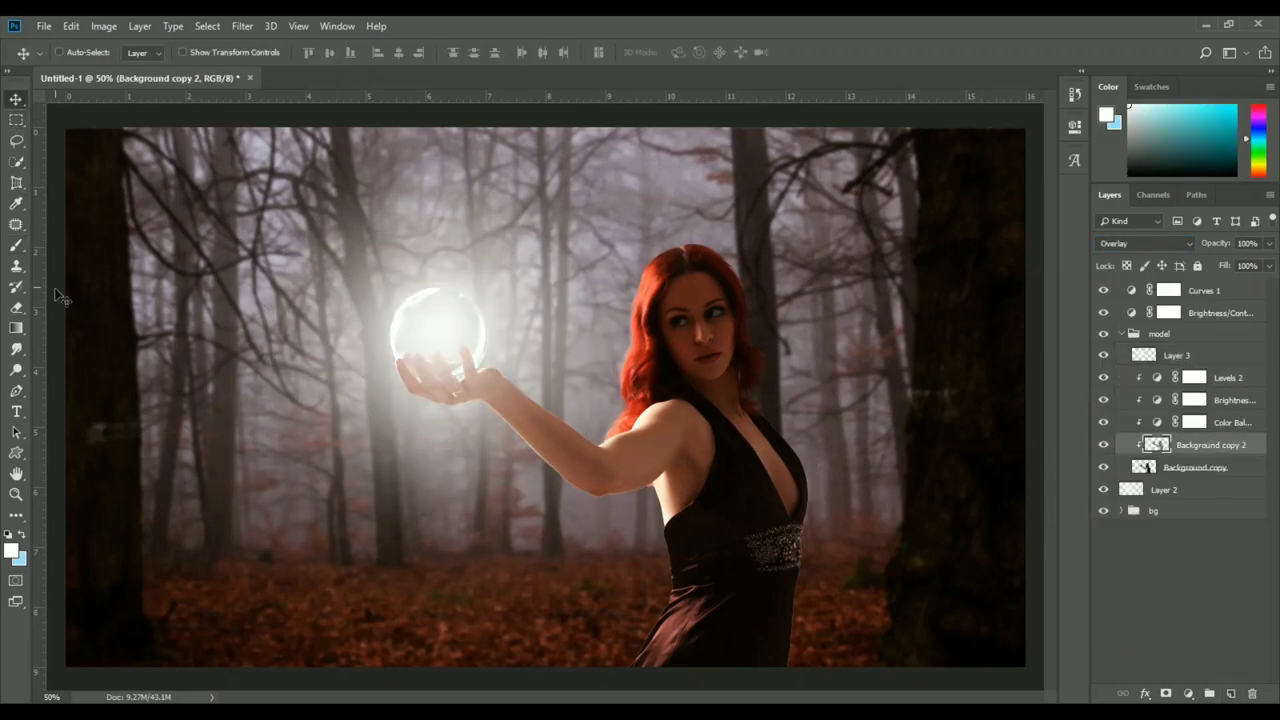
{"action": "key", "text": "o"}
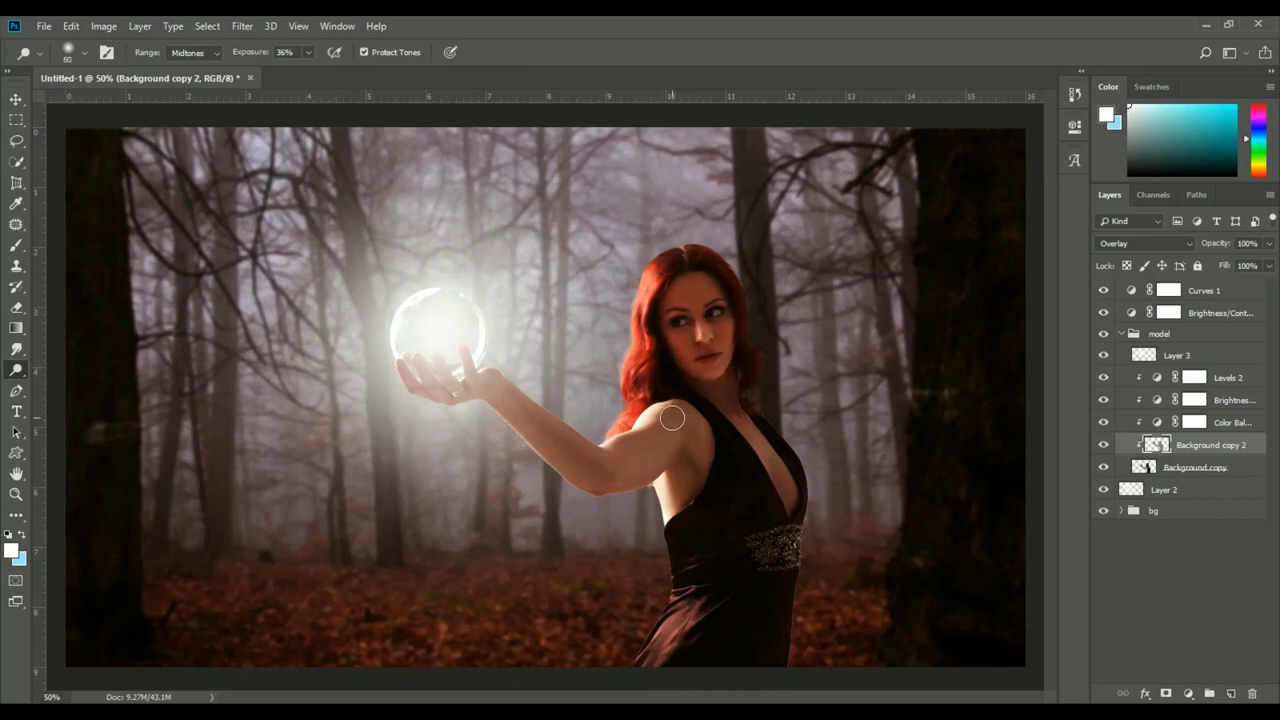
{"action": "key", "text": "bracketright"}
{"action": "key", "text": "bracketright"}
{"action": "key", "text": "bracketright"}
{"action": "left_click_drag", "start_coordinate": [672, 418], "coordinate": [662, 417]}
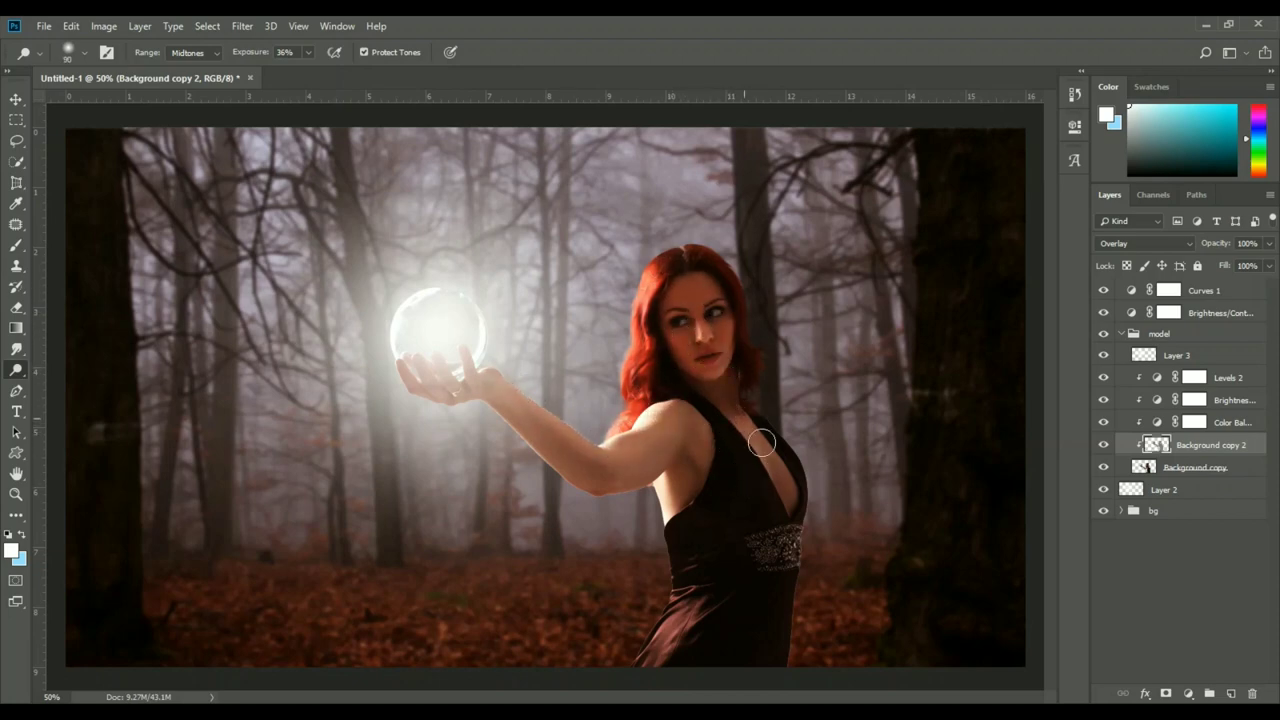
{"action": "key", "text": "shift+o"}
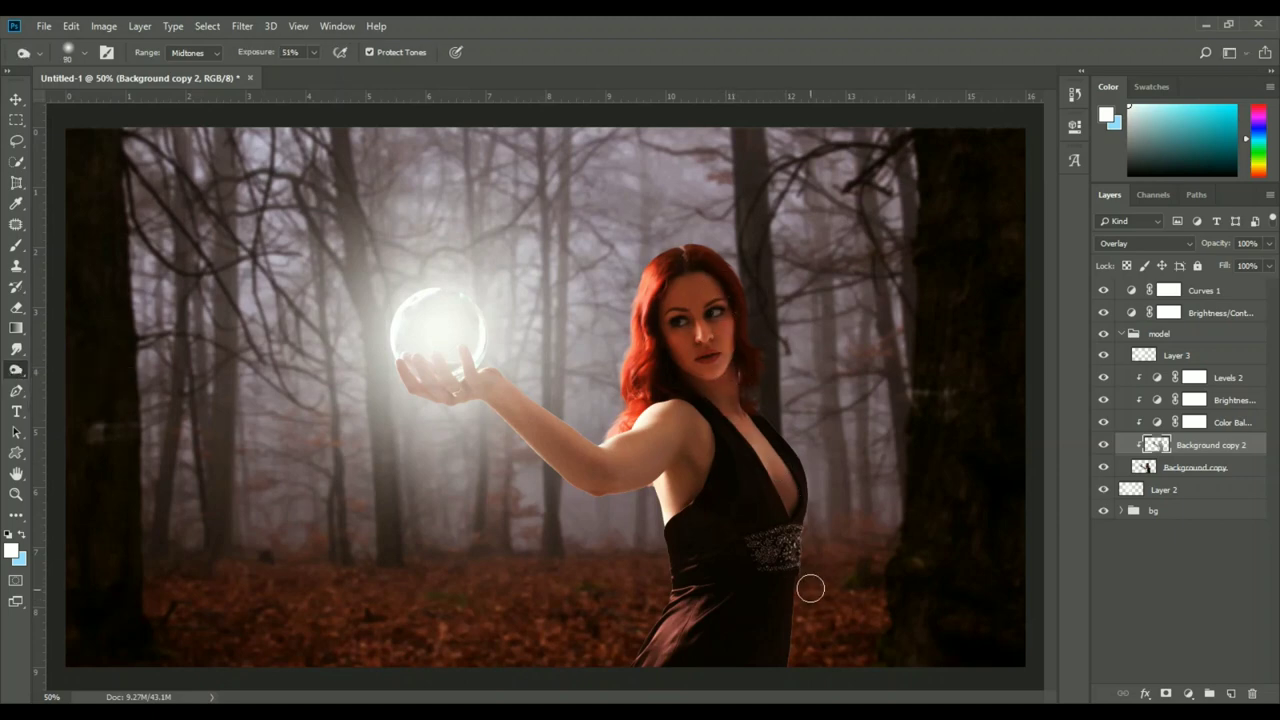
{"action": "key", "text": "shift+o"}
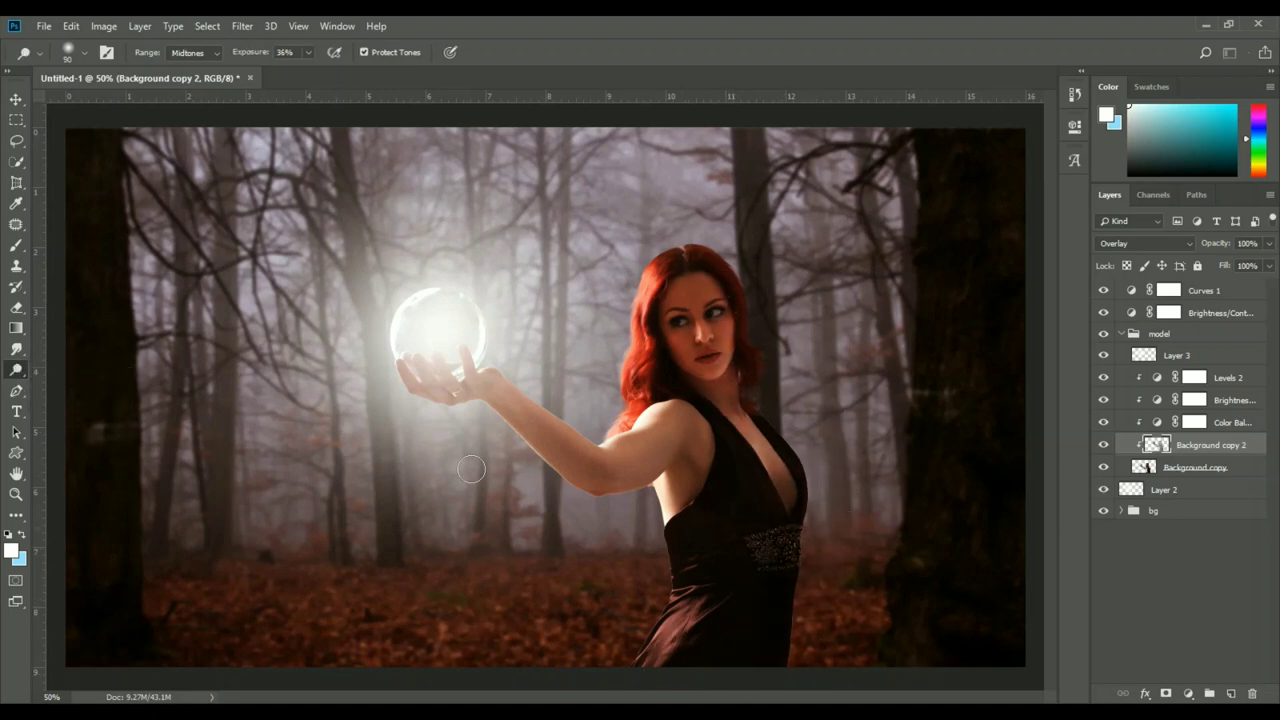
{"action": "key", "text": "bracketright"}
{"action": "key", "text": "bracketright"}
{"action": "left_click_drag", "start_coordinate": [656, 638], "coordinate": [659, 480]}
- Burn the dress with a 100 brush, then compare the arm before and after toning
{"action": "key", "text": "shift+o"}
{"action": "key", "text": "bracketleft"}
{"action": "key", "text": "bracketleft"}
{"action": "key", "text": "bracketleft"}
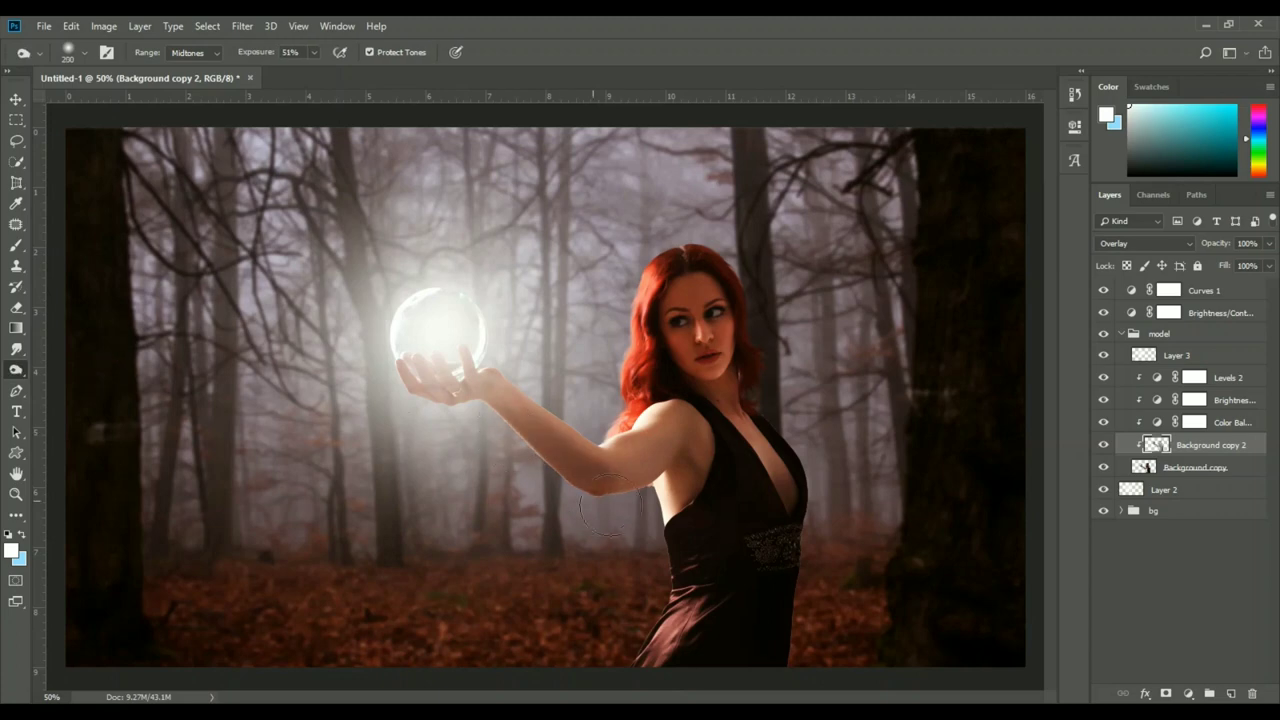
{"action": "key", "text": "shift+o"}
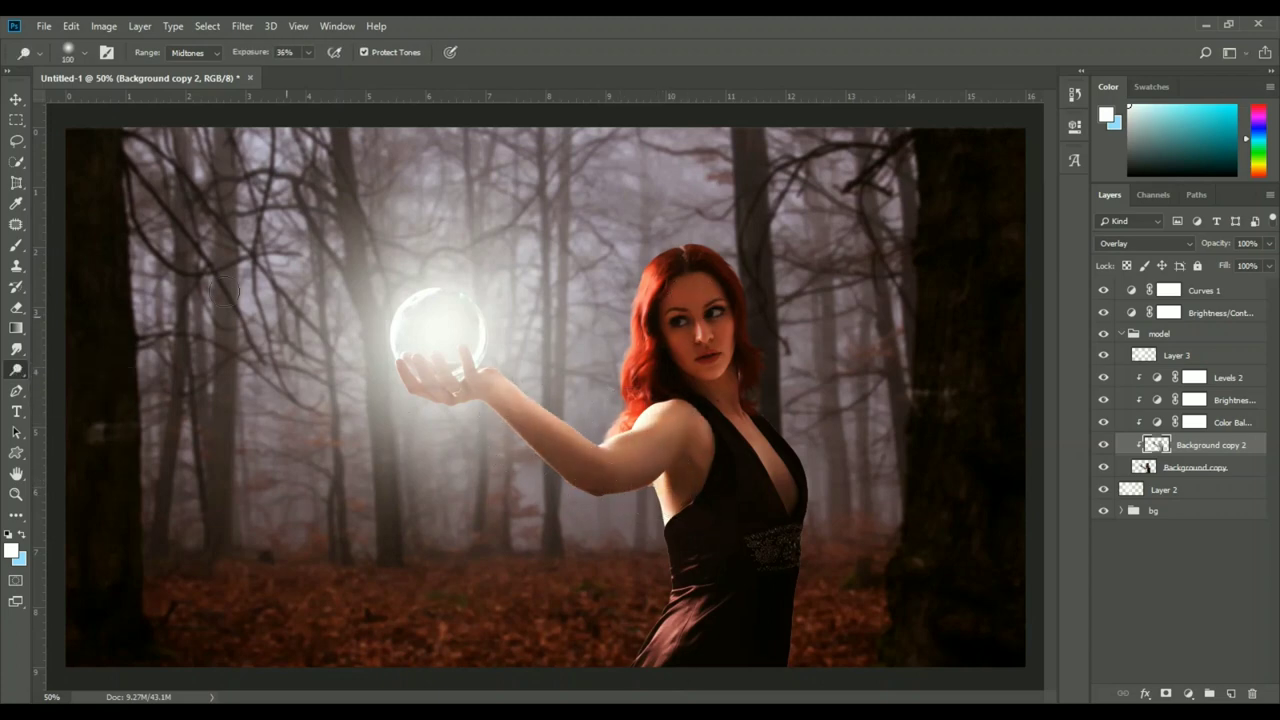
{"action": "key", "text": "v"}
{"action": "left_click", "coordinate": [1103, 444]}
{"action": "left_click", "coordinate": [1103, 444]}
{"action": "key", "text": "ctrl+minus"}
- Move Layer 3 above the model group, collapse it, and select the bg group at 50% view
{"action": "key", "text": "ctrl+plus"}
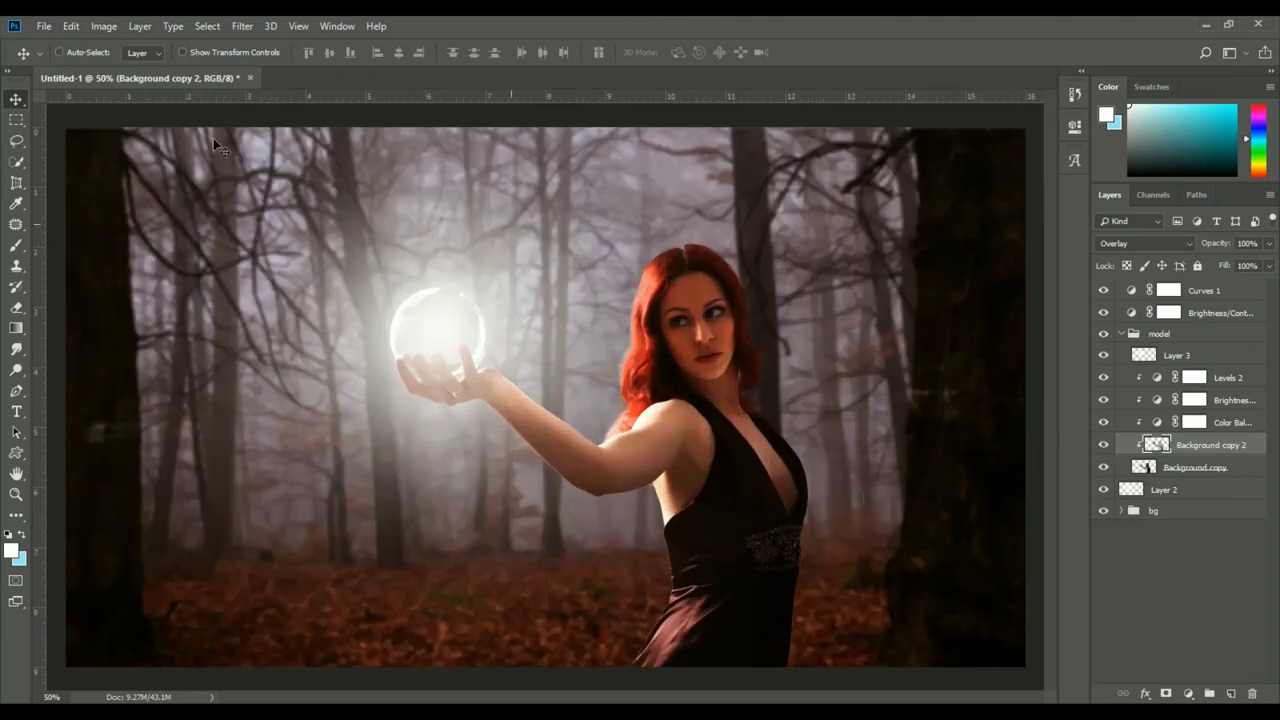
{"action": "left_click_drag", "start_coordinate": [1113, 355], "coordinate": [1113, 330]}
{"action": "left_click", "coordinate": [1121, 355]}
{"action": "left_click", "coordinate": [1153, 398]}
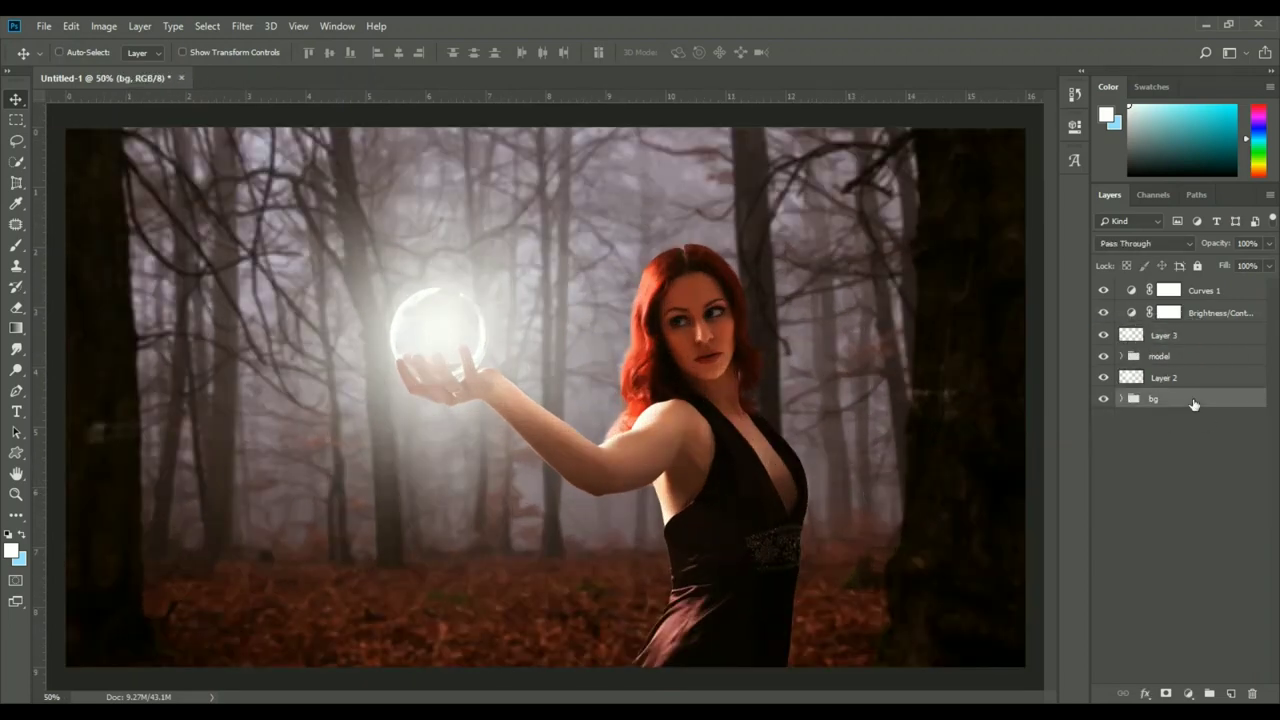
- Add the starry space image in Screen mode, enlarged to cover the canvas and faded subtly
{"action": "left_click", "coordinate": [529, 632]}
{"action": "left_click_drag", "start_coordinate": [835, 268], "coordinate": [712, 538]}
{"action": "left_click", "coordinate": [1145, 243]}
{"action": "left_click", "coordinate": [1140, 365]}
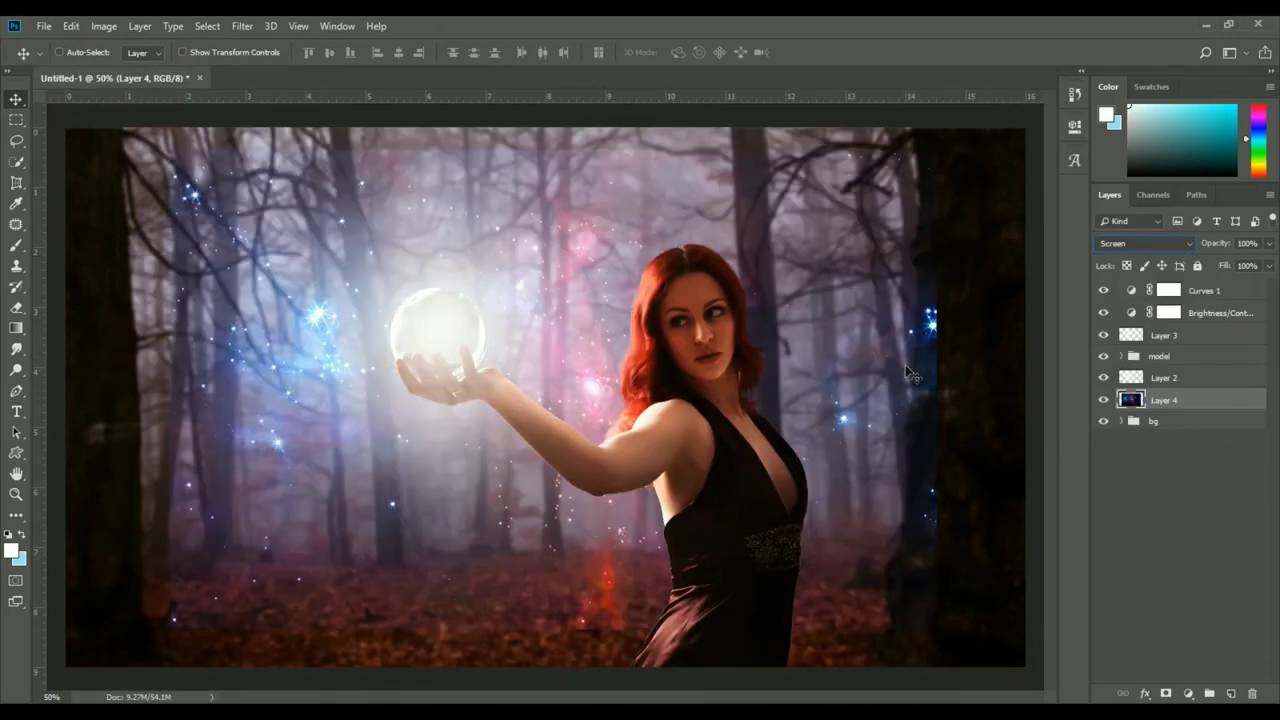
{"action": "key", "text": "ctrl+t"}
{"action": "left_click_drag", "start_coordinate": [936, 628], "coordinate": [1051, 634]}
{"action": "key", "text": "Return"}
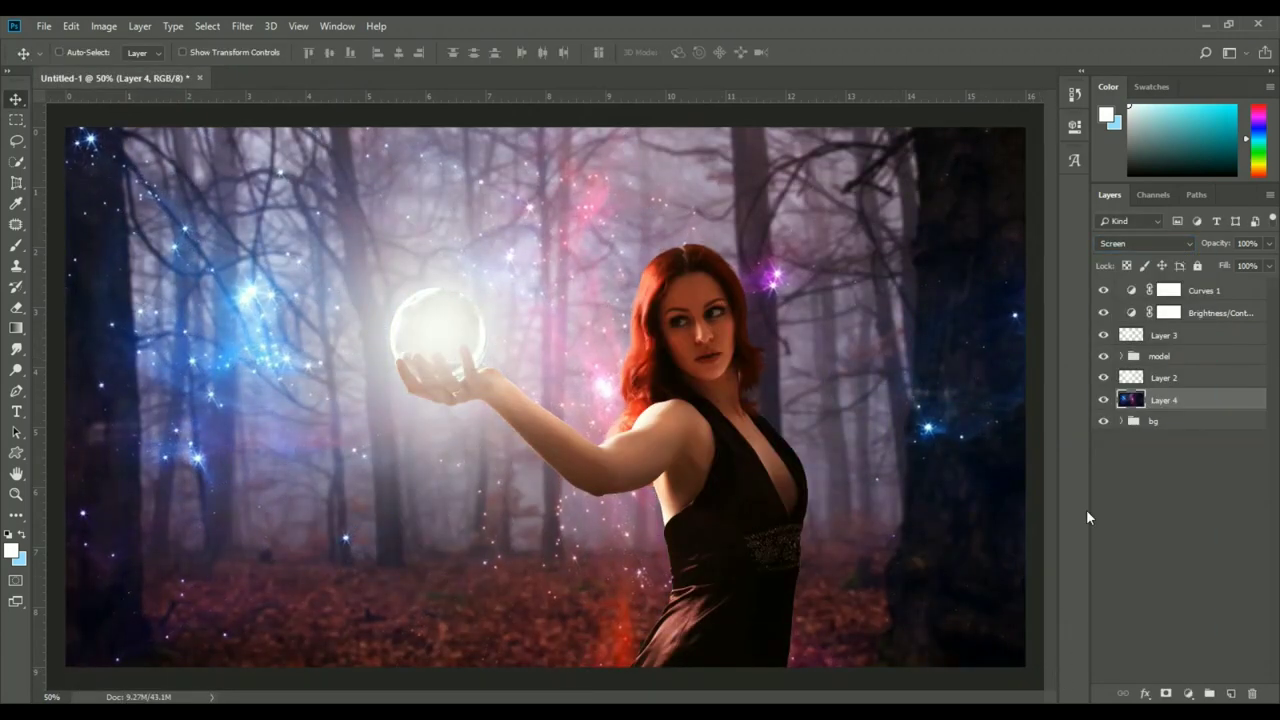
{"action": "left_click_drag", "start_coordinate": [1177, 248], "coordinate": [1186, 246]}
{"action": "type", "text": "58"}
{"action": "key", "text": "ctrl+minus"}
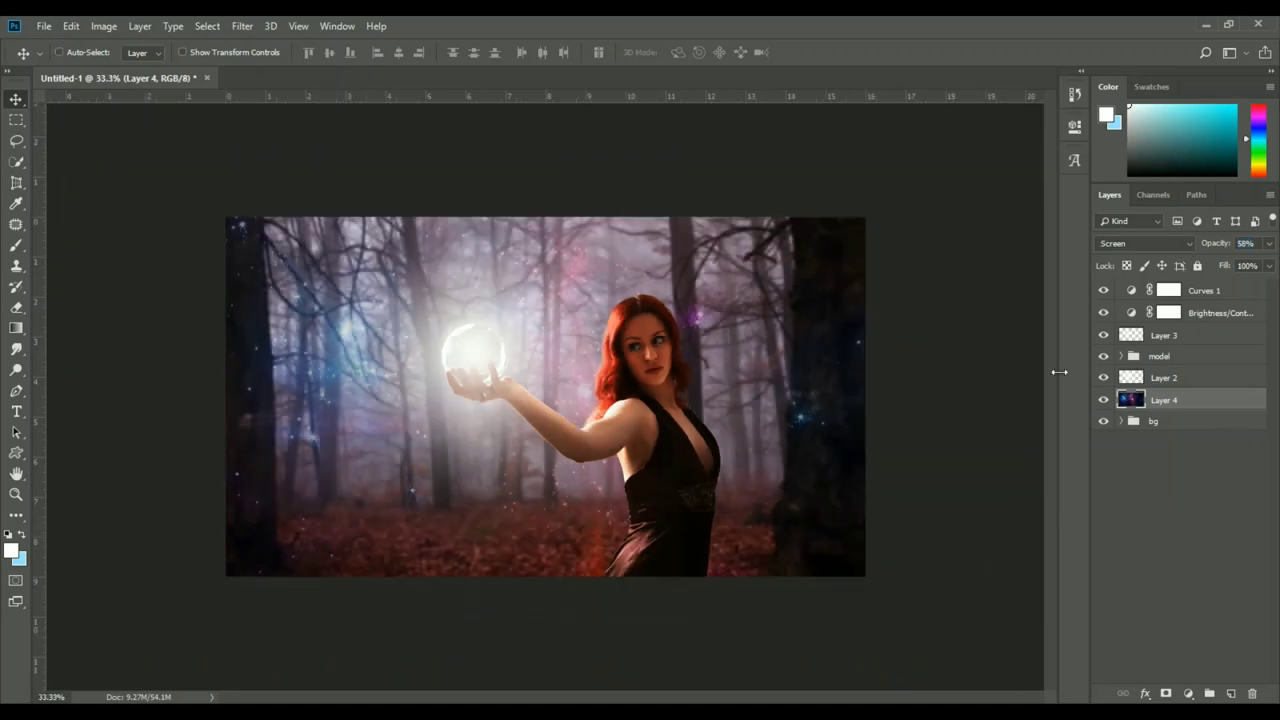
{"action": "left_click", "coordinate": [1132, 399]}
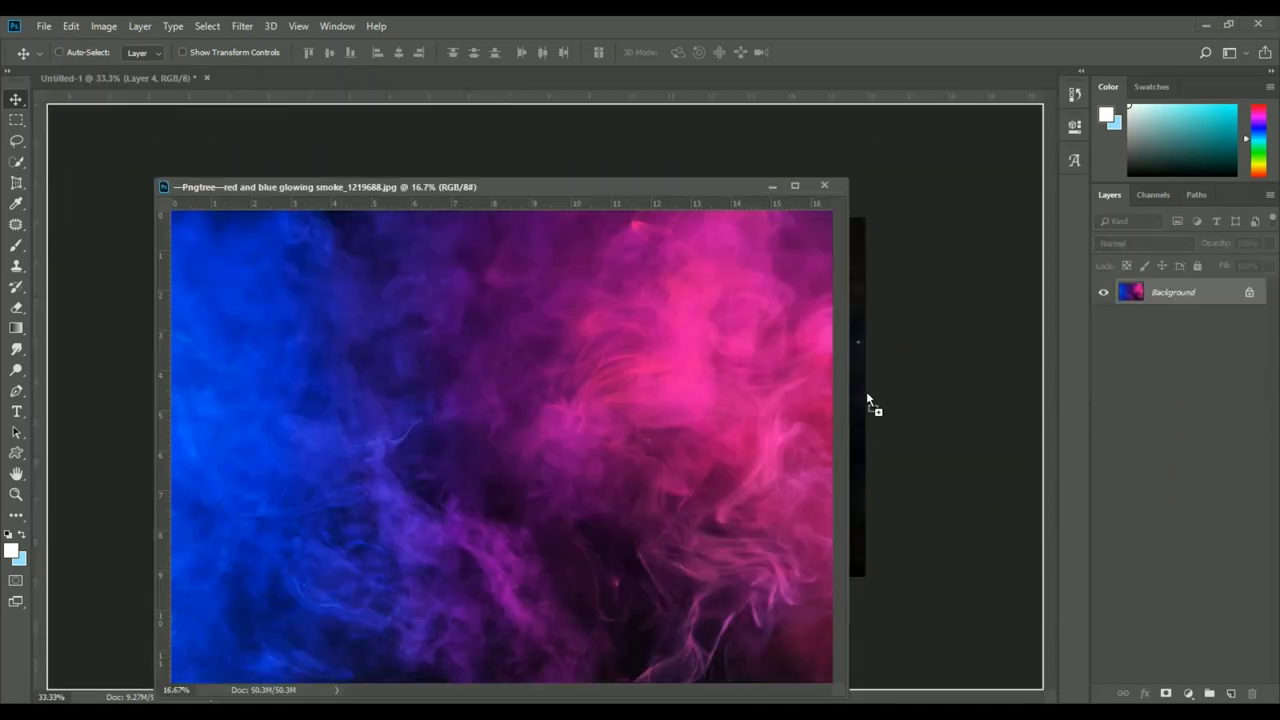
- Add the pink smoke image in Screen mode, shifted lower, at 15% opacity
{"action": "left_click_drag", "start_coordinate": [874, 403], "coordinate": [785, 291]}
{"action": "left_click", "coordinate": [1145, 243]}
{"action": "left_click", "coordinate": [1115, 383]}
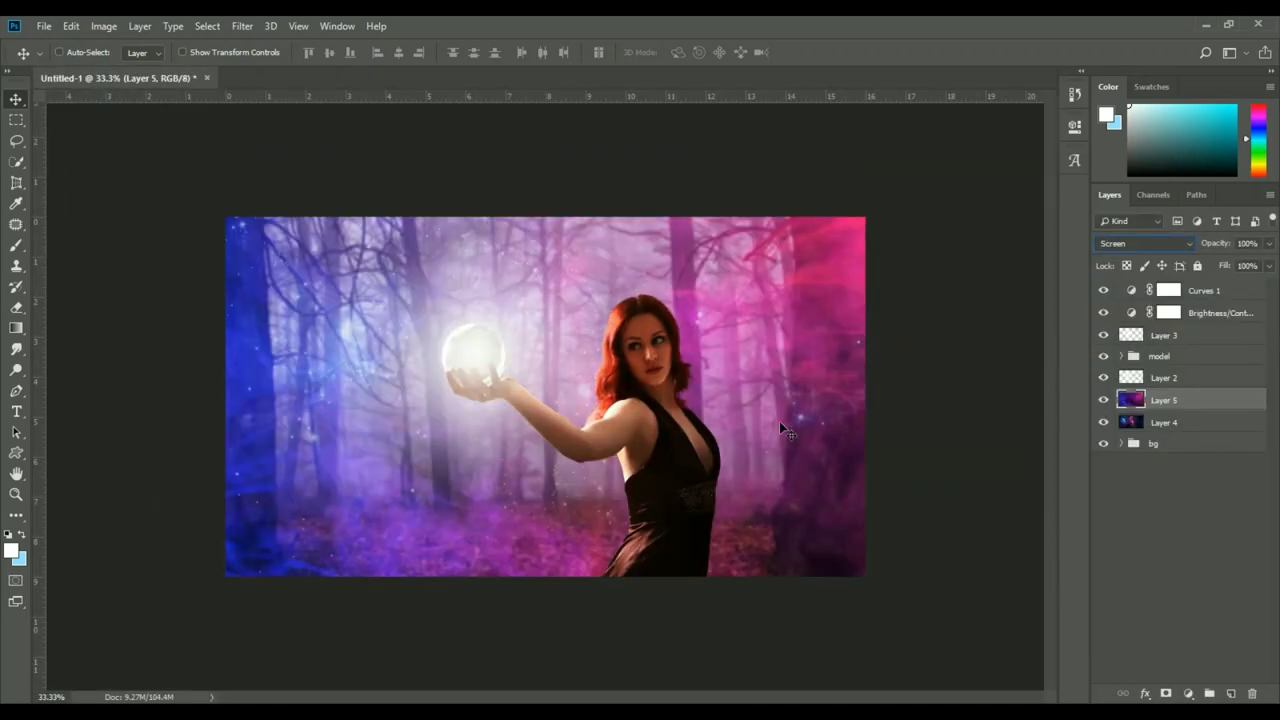
{"action": "left_click_drag", "start_coordinate": [780, 423], "coordinate": [766, 398]}
{"action": "left_click_drag", "start_coordinate": [1175, 252], "coordinate": [1185, 253]}
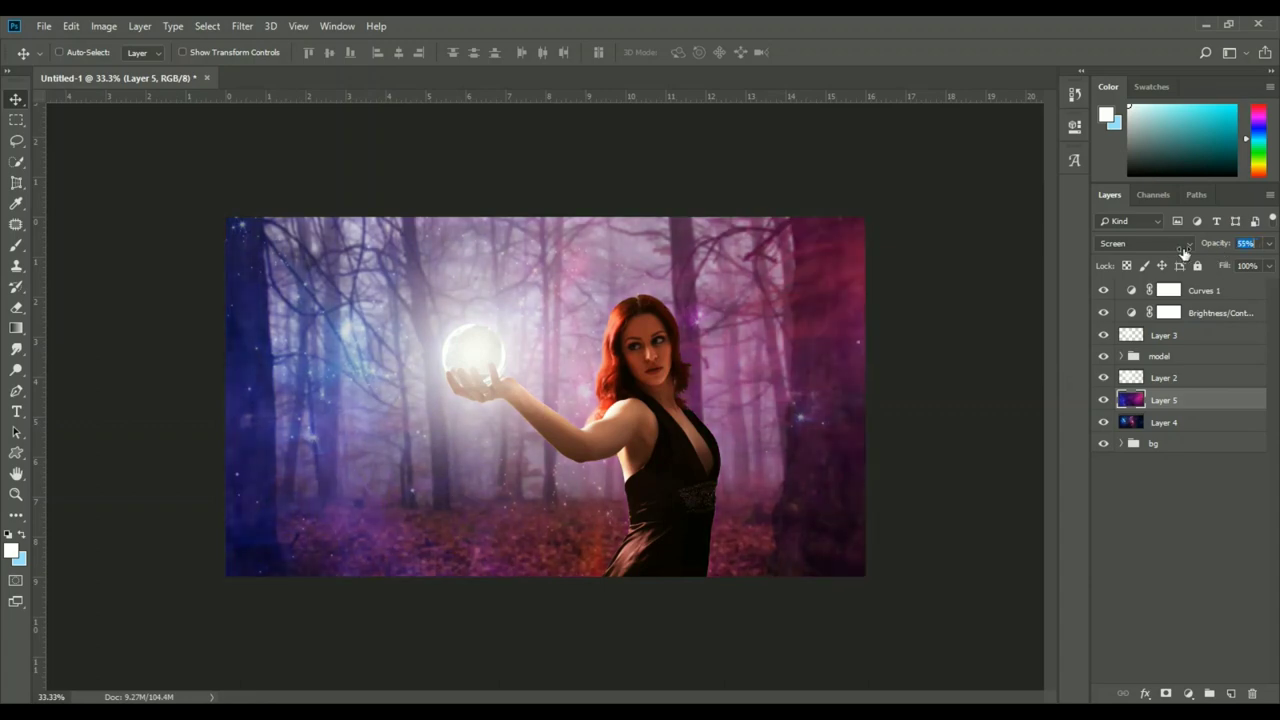
{"action": "key", "text": "ctrl+plus"}
{"action": "left_click_drag", "start_coordinate": [1269, 243], "coordinate": [1215, 262]}
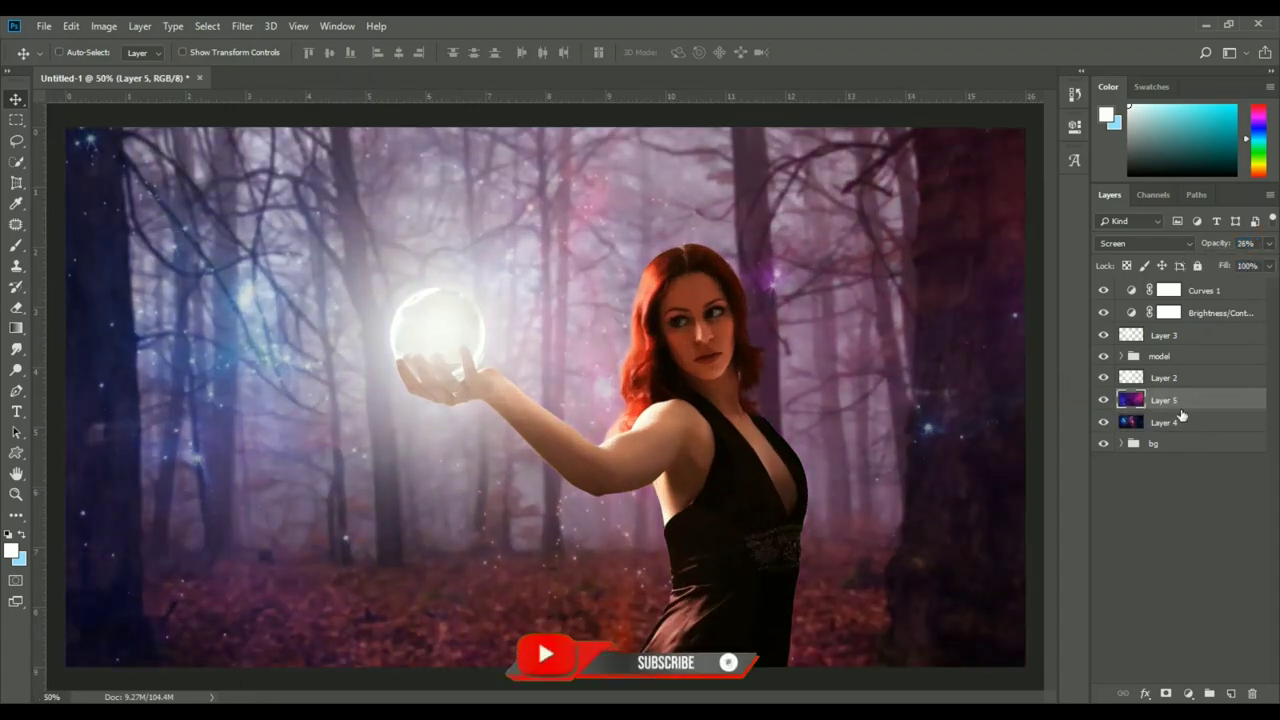
{"action": "left_click", "coordinate": [1269, 243]}
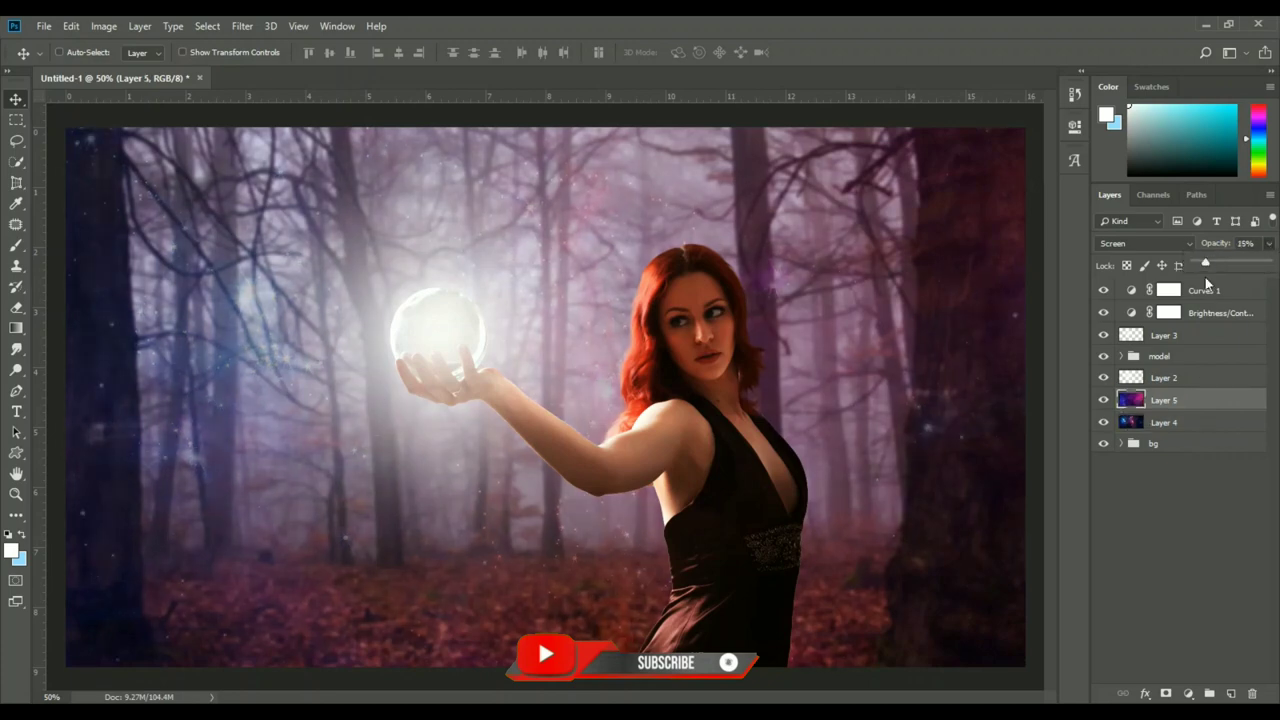
{"action": "left_click", "coordinate": [1177, 510]}
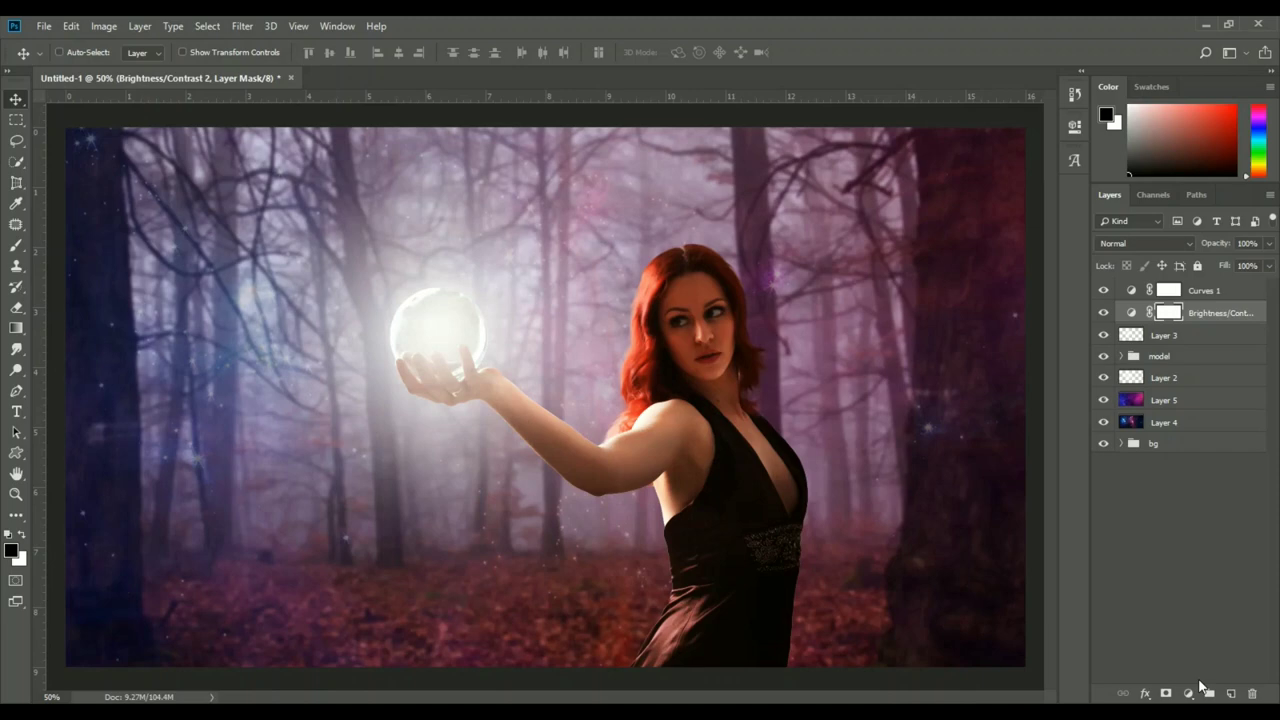
- Add a Curves adjustment with the curve pulled down to darken the image
{"action": "left_click", "coordinate": [1188, 693]}
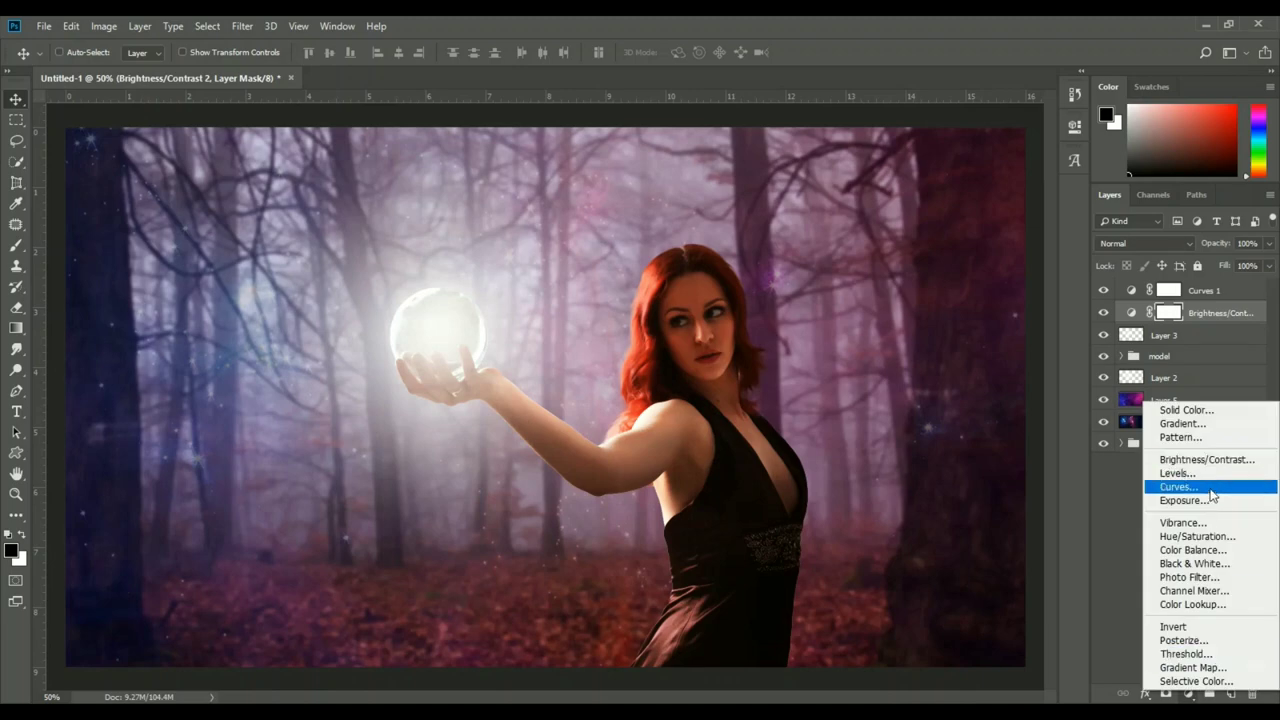
{"action": "left_click", "coordinate": [1180, 489]}
{"action": "left_click_drag", "start_coordinate": [1000, 241], "coordinate": [998, 254]}
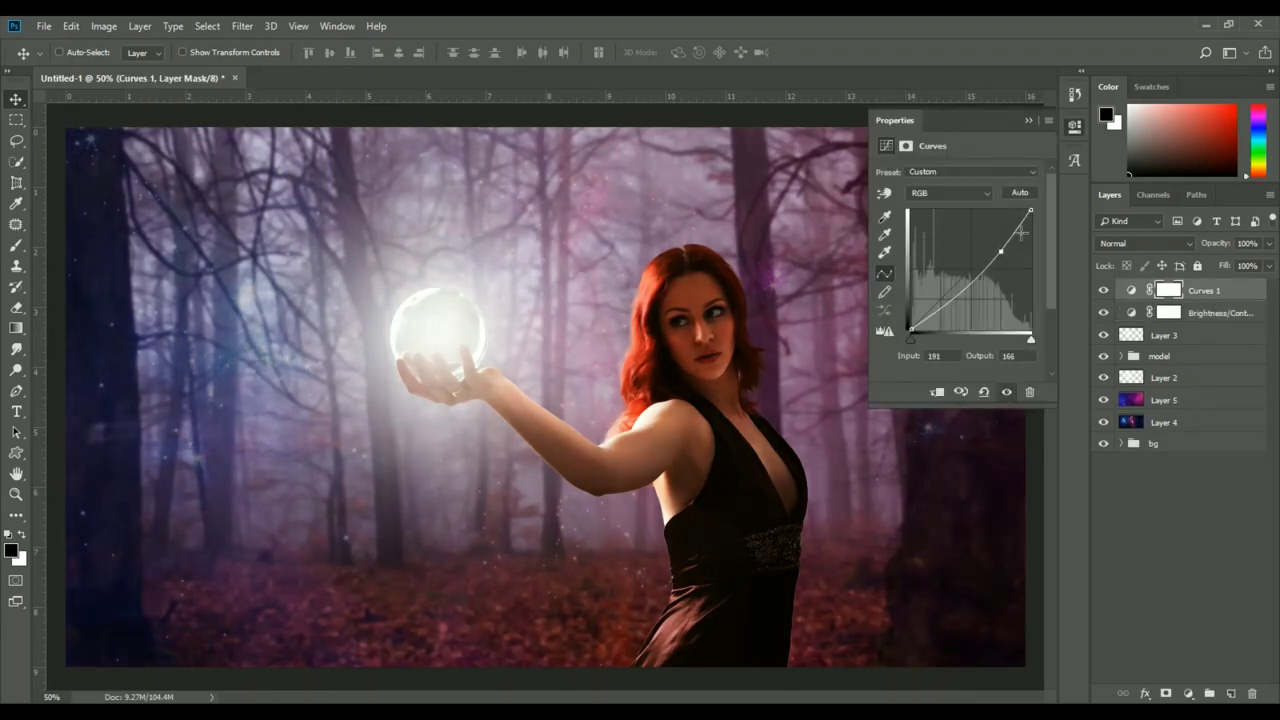
{"action": "left_click", "coordinate": [1160, 356]}
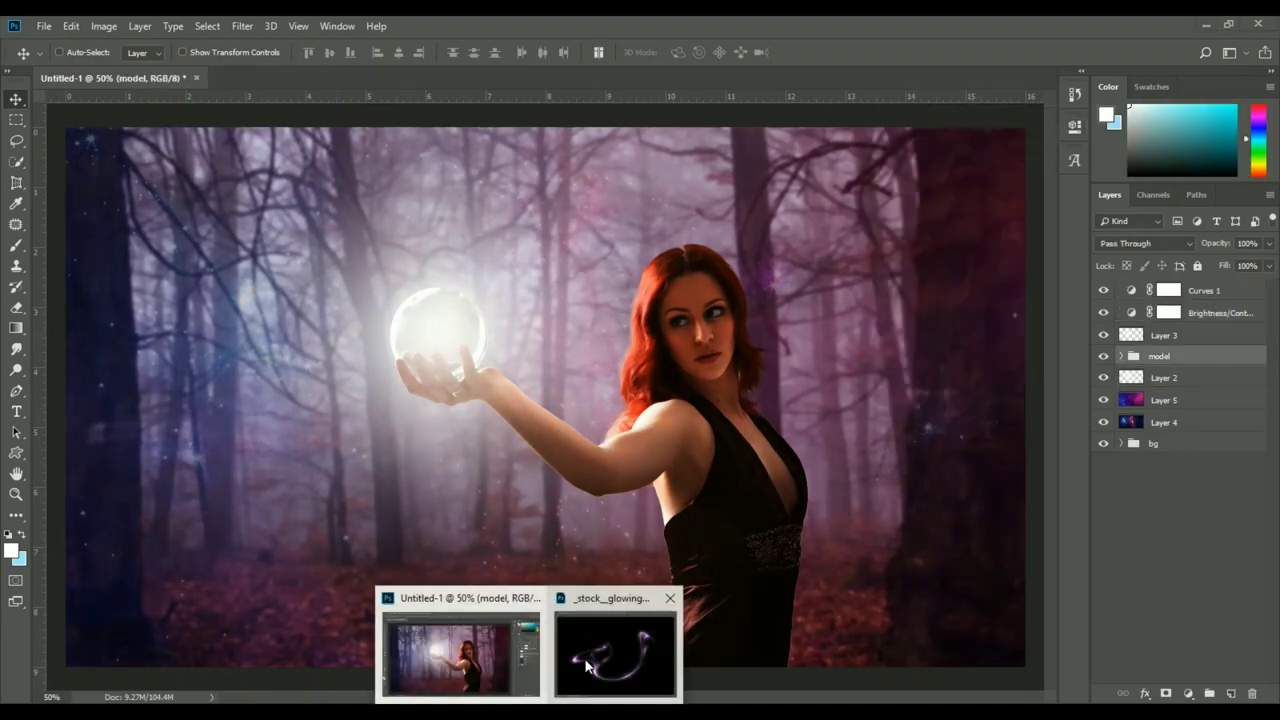
- Bring the glowing swirl image into the composition in Screen mode
{"action": "left_click", "coordinate": [610, 640]}
{"action": "mouse_move", "coordinate": [356, 318]}
{"action": "left_mouse_down"}
{"action": "mouse_move", "coordinate": [434, 340]}
{"action": "mouse_move", "coordinate": [443, 329]}
{"action": "mouse_move", "coordinate": [512, 398]}
{"action": "left_mouse_up"}
{"action": "left_click", "coordinate": [1145, 243]}
{"action": "left_click", "coordinate": [1130, 360]}
- Duplicate the swirl, flip it vertically, and rotate it about 40° around the orb
{"action": "key", "text": "ctrl+j"}
{"action": "key", "text": "ctrl+t"}
{"action": "right_click", "coordinate": [499, 490]}
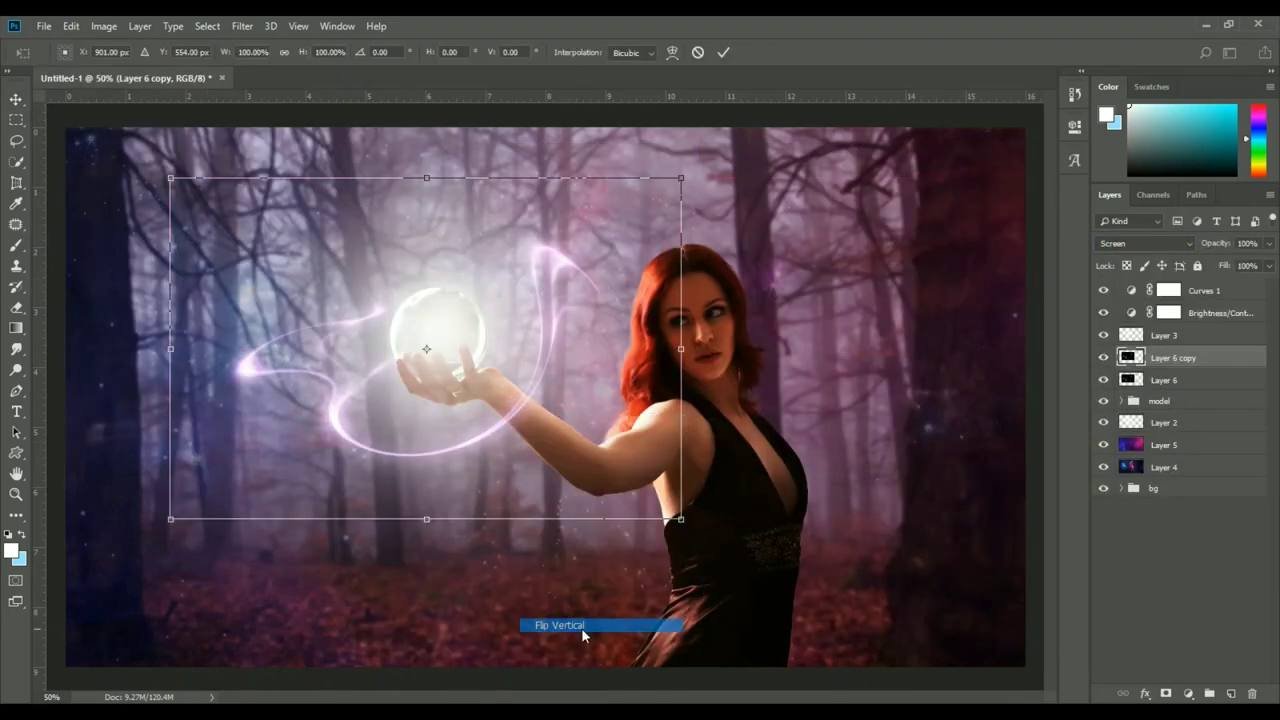
{"action": "left_click", "coordinate": [581, 628]}
{"action": "left_click_drag", "start_coordinate": [622, 395], "coordinate": [517, 326]}
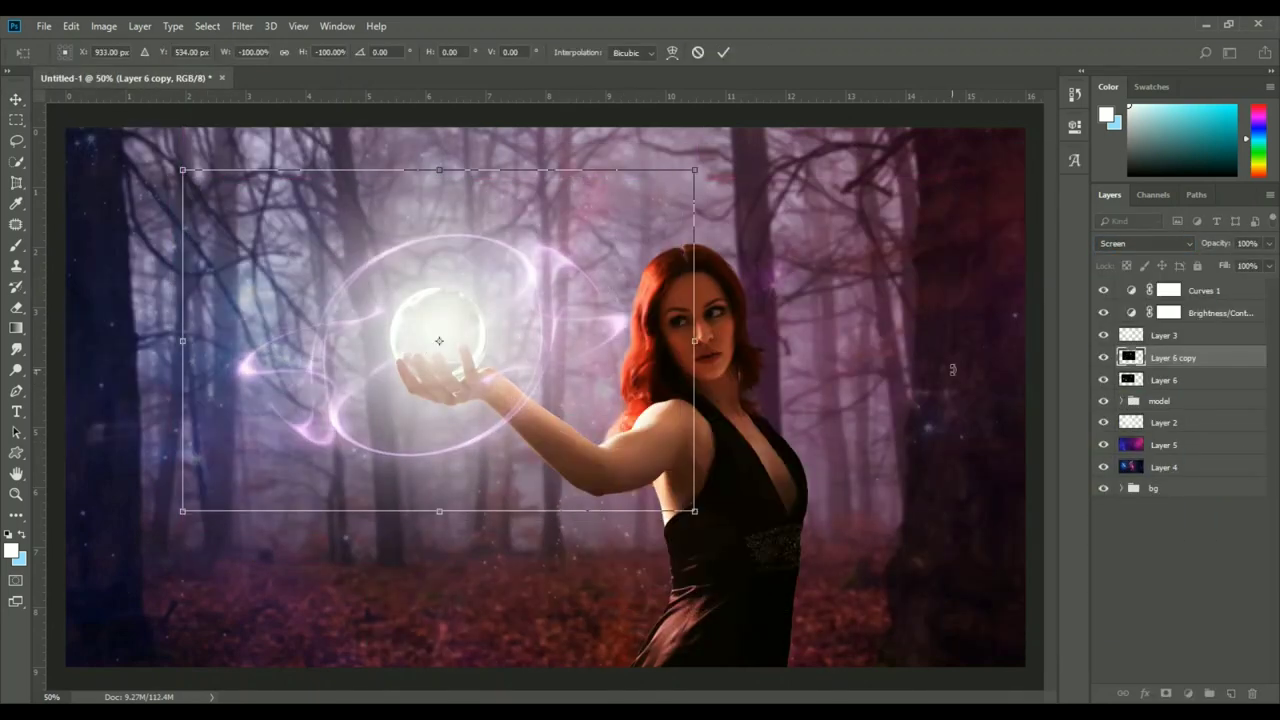
{"action": "key", "text": "Return"}
{"action": "key", "text": "ctrl+t"}
{"action": "mouse_move", "coordinate": [697, 470]}
{"action": "left_mouse_down"}
{"action": "mouse_move", "coordinate": [555, 605]}
{"action": "mouse_move", "coordinate": [578, 596]}
{"action": "left_mouse_up"}
{"action": "left_click_drag", "start_coordinate": [560, 430], "coordinate": [517, 354]}
{"action": "key", "text": "Return"}
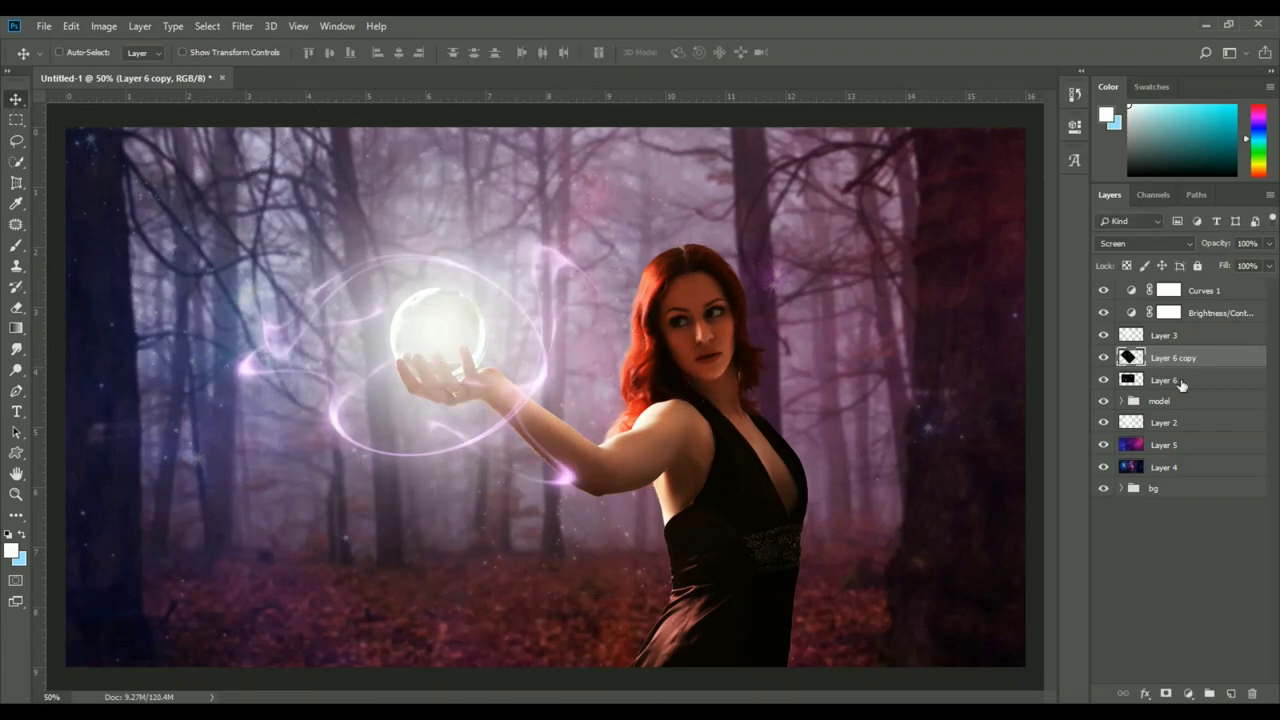
- Recolour the swirls with Hue/Saturation layers: original toward blue, clipped copy toward pink
{"action": "left_click", "coordinate": [1165, 380]}
{"action": "left_click", "coordinate": [1187, 697]}
{"action": "left_click", "coordinate": [1195, 543]}
{"action": "left_click_drag", "start_coordinate": [956, 228], "coordinate": [908, 232]}
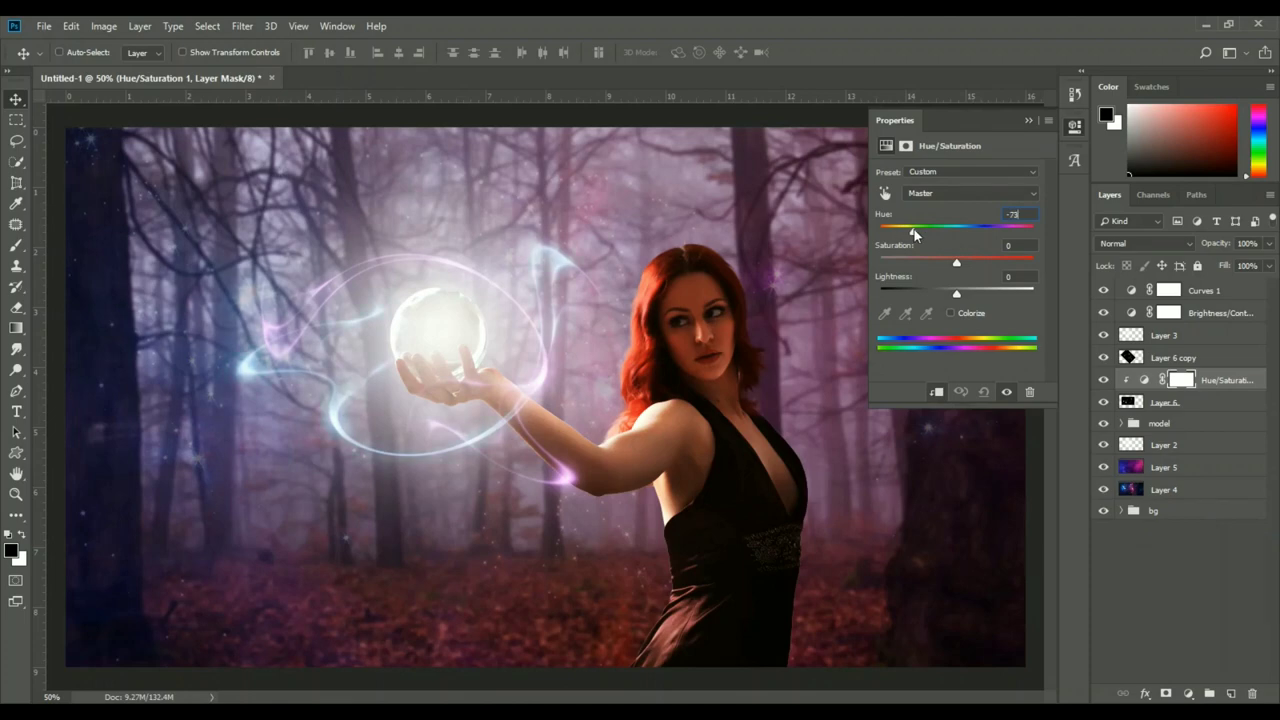
{"action": "left_click", "coordinate": [1165, 357]}
{"action": "left_click", "coordinate": [1187, 697]}
{"action": "left_click", "coordinate": [1195, 532]}
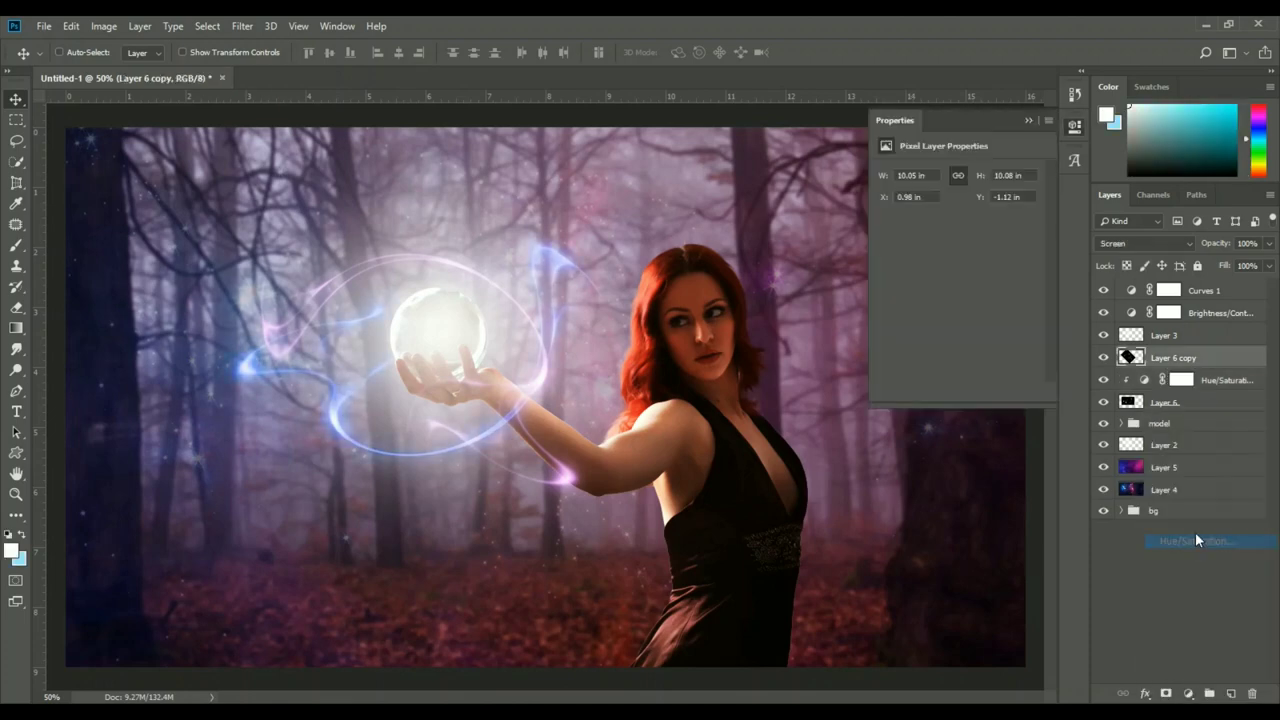
{"action": "left_click", "coordinate": [936, 391]}
{"action": "left_click_drag", "start_coordinate": [1005, 230], "coordinate": [996, 233]}
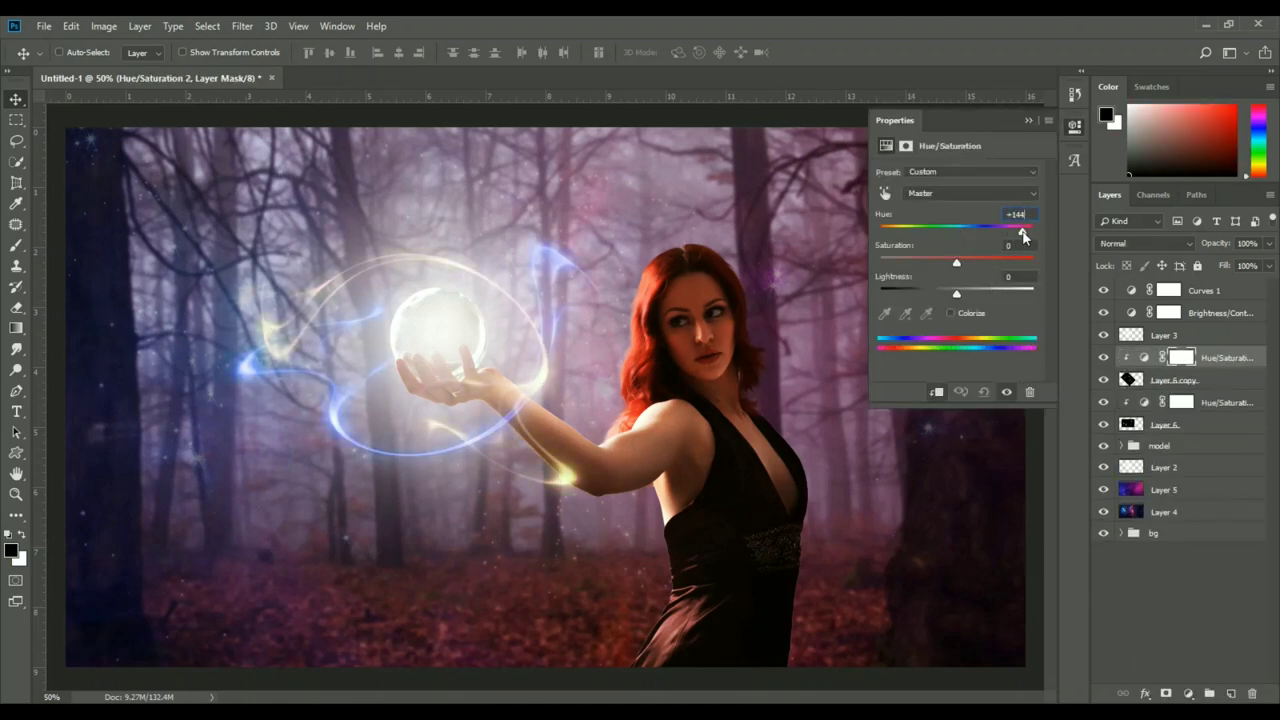
- Paint a cyan glow around the orb on a new layer at 52% opacity
{"action": "left_click", "coordinate": [1029, 120]}
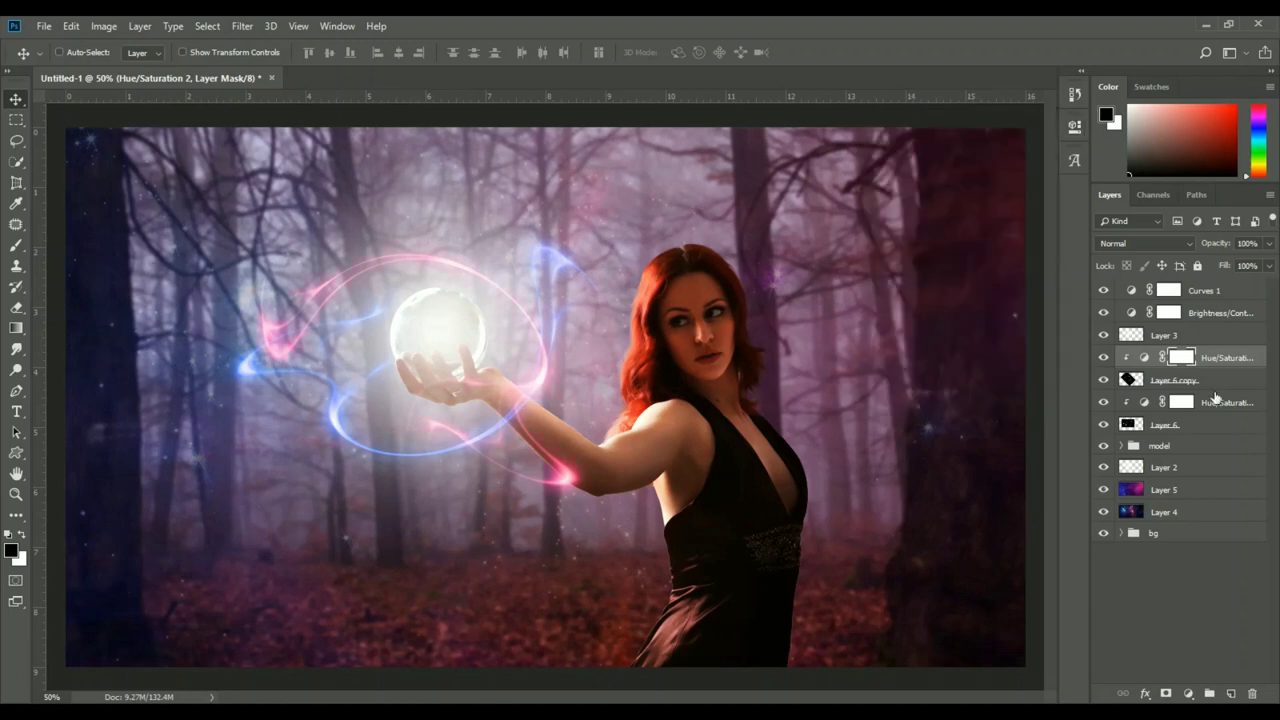
{"action": "key", "text": "b"}
{"action": "left_click", "coordinate": [11, 549]}
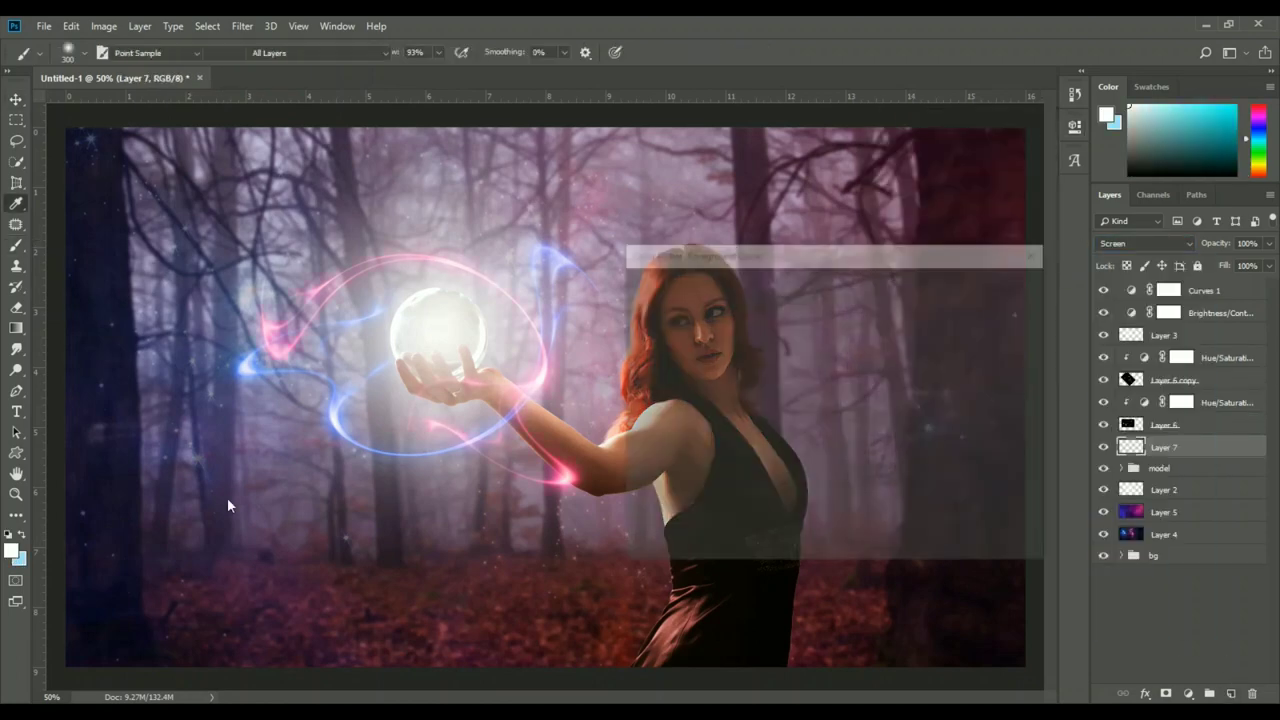
{"action": "left_click", "coordinate": [992, 283]}
{"action": "left_click", "coordinate": [432, 298]}
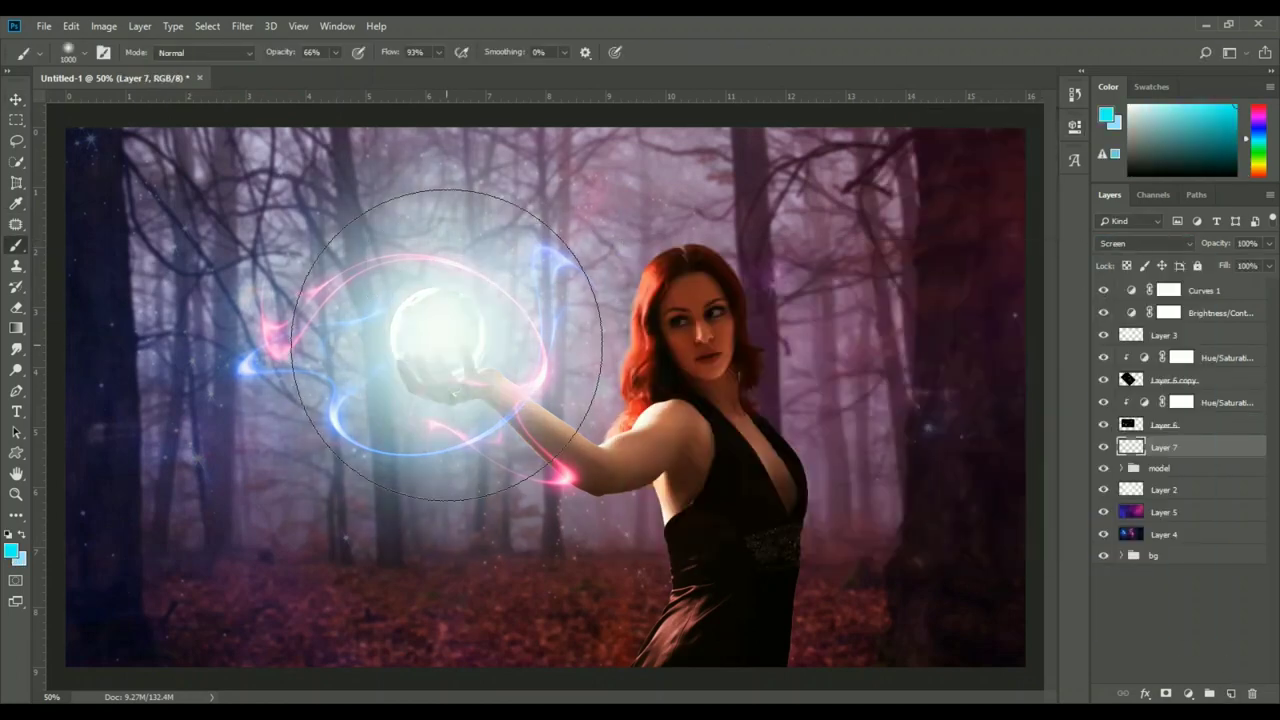
{"action": "left_click_drag", "start_coordinate": [1269, 243], "coordinate": [1232, 257]}
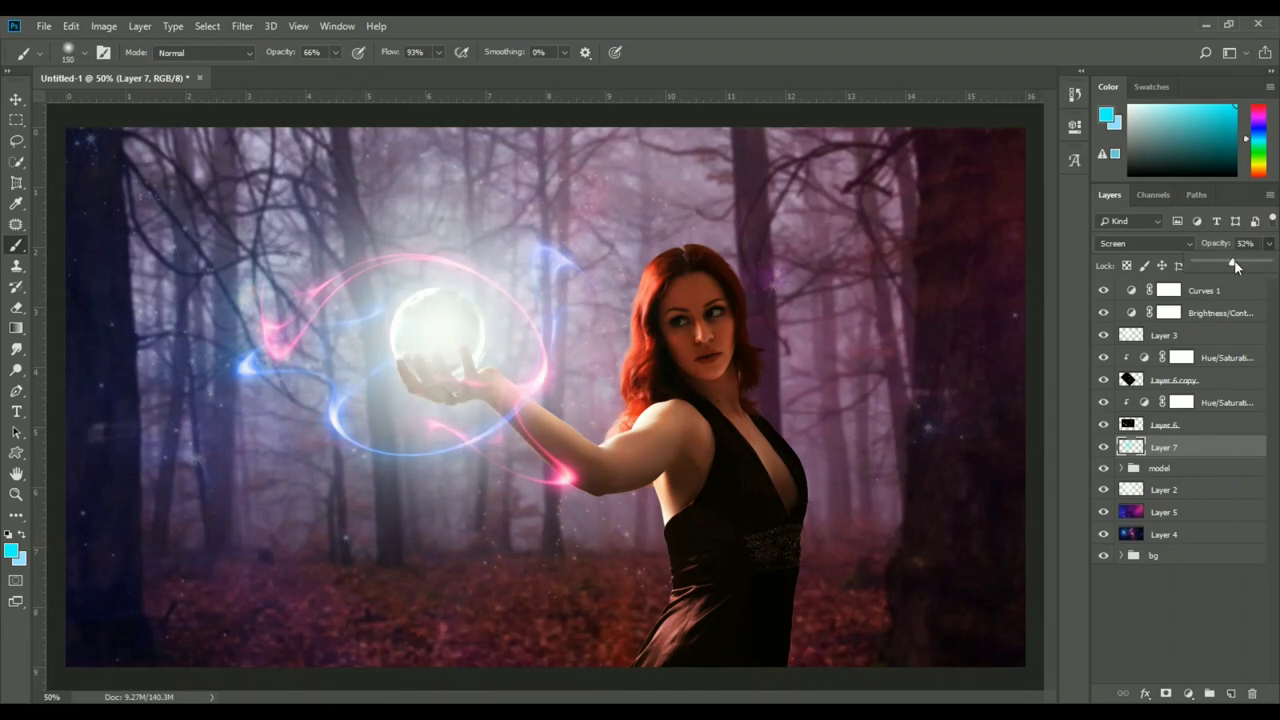
{"action": "key", "text": "v"}
- Darken the forest with a Brightness/Contrast adjustment of −33 inside the bg group
{"action": "left_click", "coordinate": [1121, 555]}
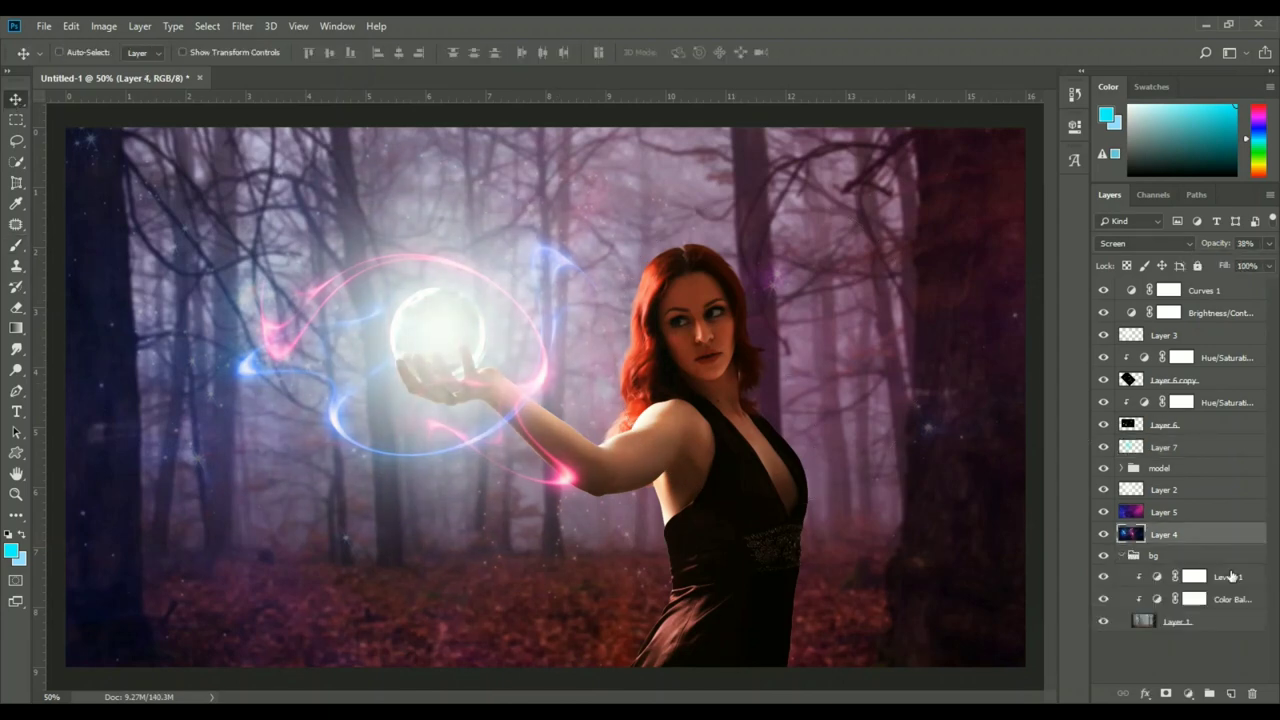
{"action": "left_click", "coordinate": [1194, 598]}
{"action": "double_click", "coordinate": [1157, 598]}
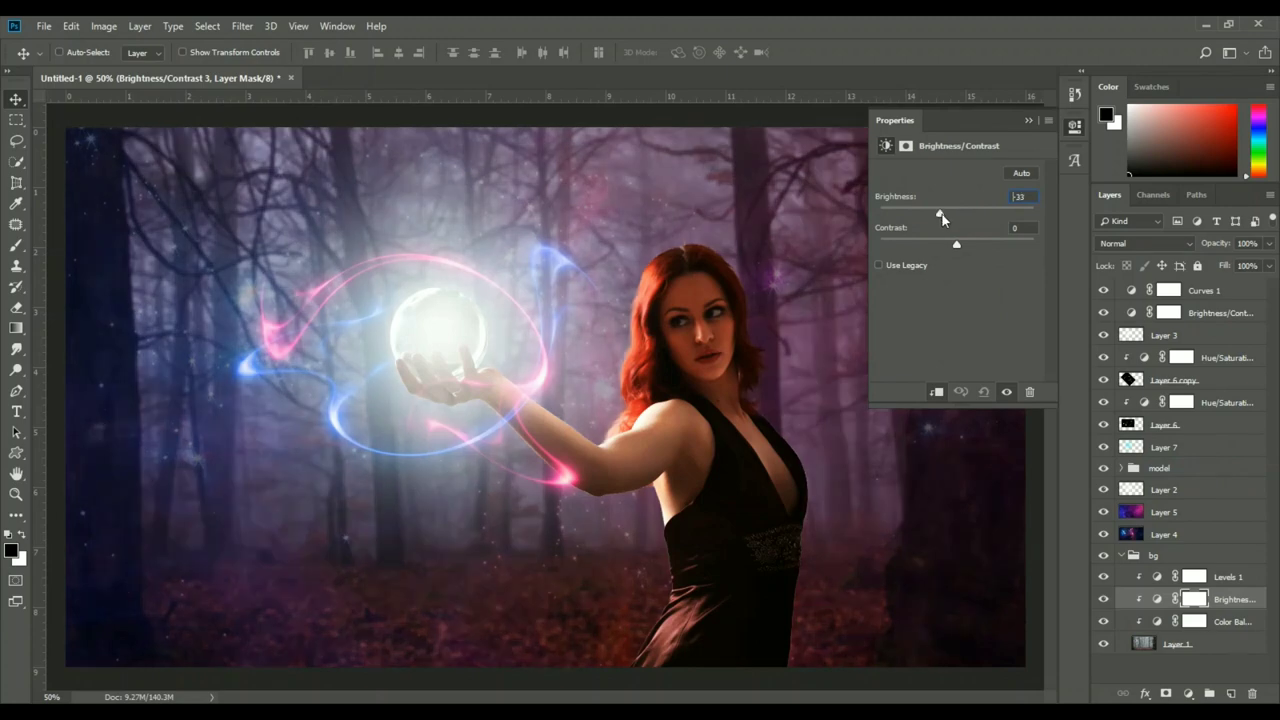
{"action": "left_click", "coordinate": [1028, 120]}
{"action": "key", "text": "ctrl+minus"}
{"action": "key", "text": "ctrl+plus"}
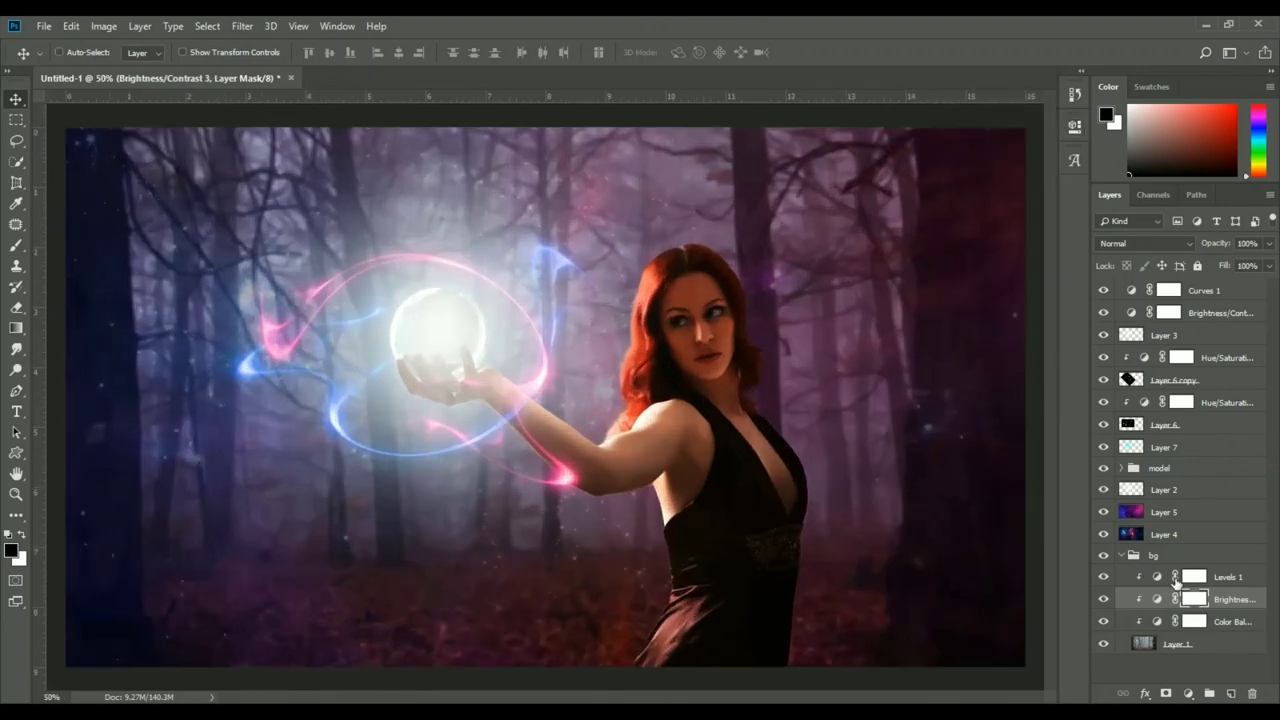
{"action": "left_click", "coordinate": [1121, 555]}
{"action": "left_click", "coordinate": [1222, 313]}
- Paint cyan over both eyes with a size 20 brush on a new layer
{"action": "left_click", "coordinate": [1197, 458]}
{"action": "key", "text": "ctrl+shift+alt+n"}
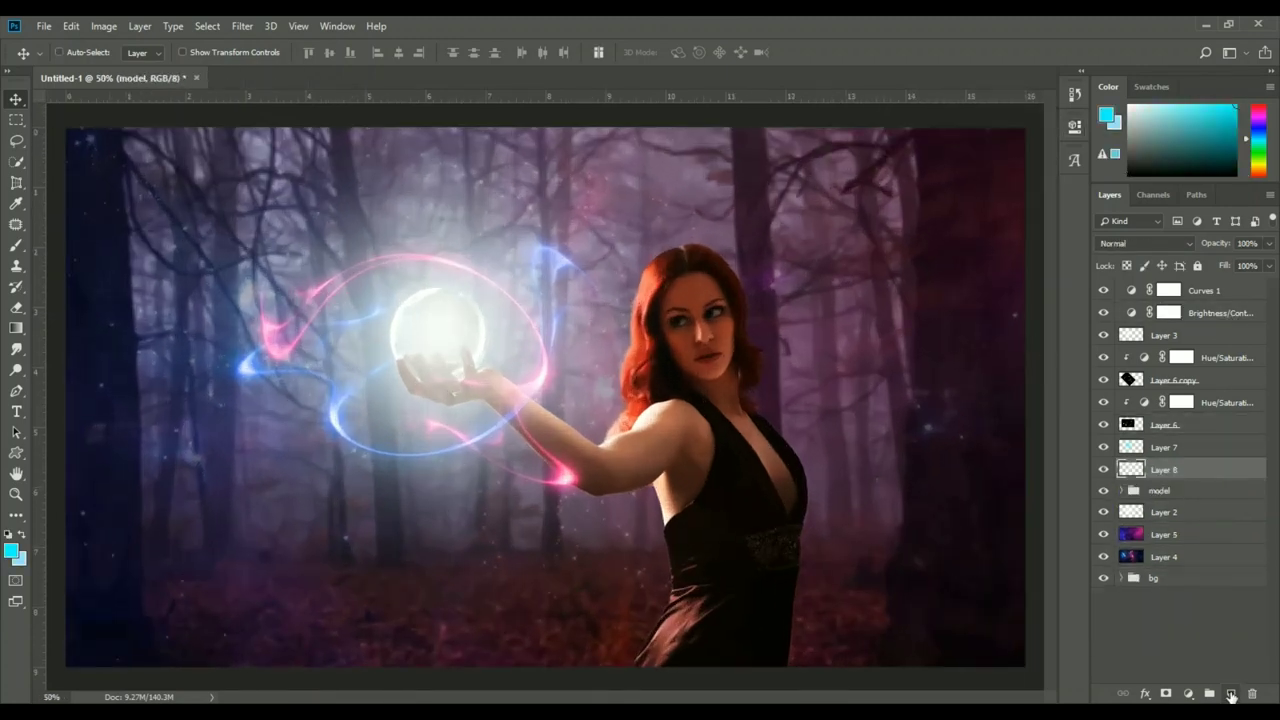
{"action": "key", "text": "b"}
{"action": "key", "text": "ctrl+plus"}
{"action": "scroll", "coordinate": [729, 356], "scroll_direction": "up", "scroll_amount": 1}
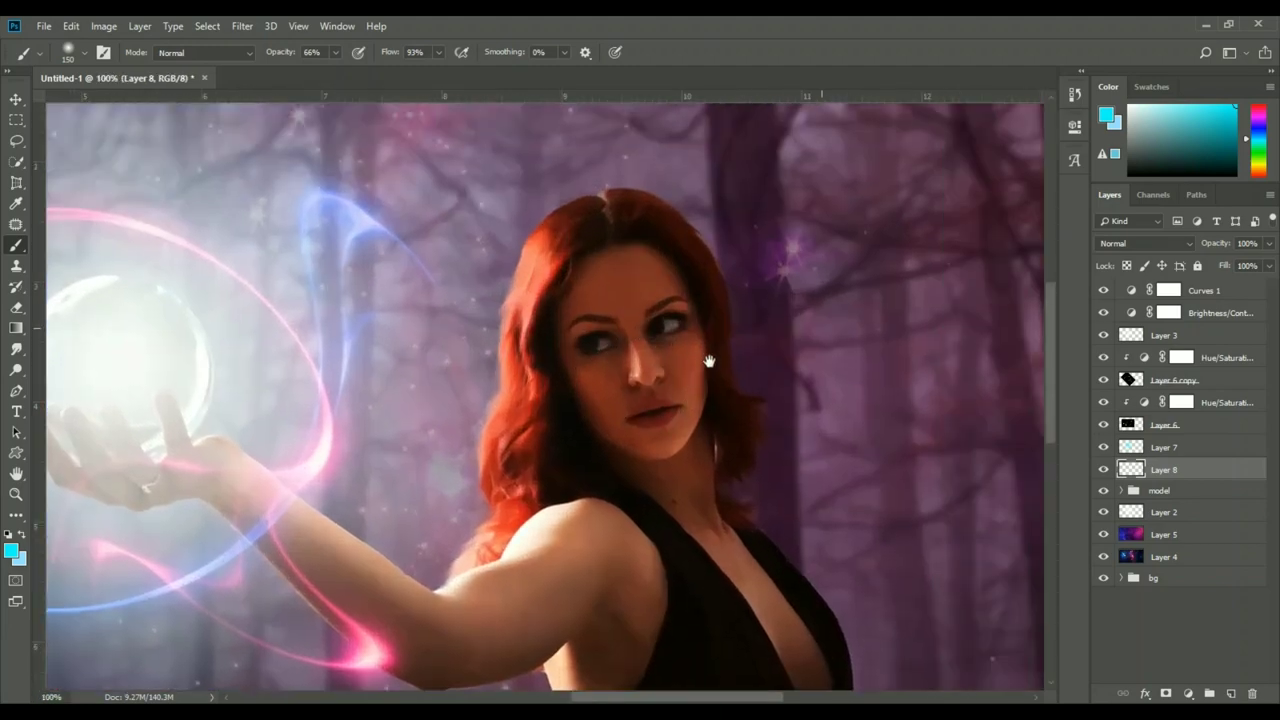
{"action": "key", "text": "bracketleft"}
{"action": "key", "text": "bracketleft"}
{"action": "scroll", "coordinate": [610, 340], "scroll_direction": "up", "scroll_amount": 1}
{"action": "scroll", "coordinate": [631, 326], "scroll_direction": "up", "scroll_amount": 1}
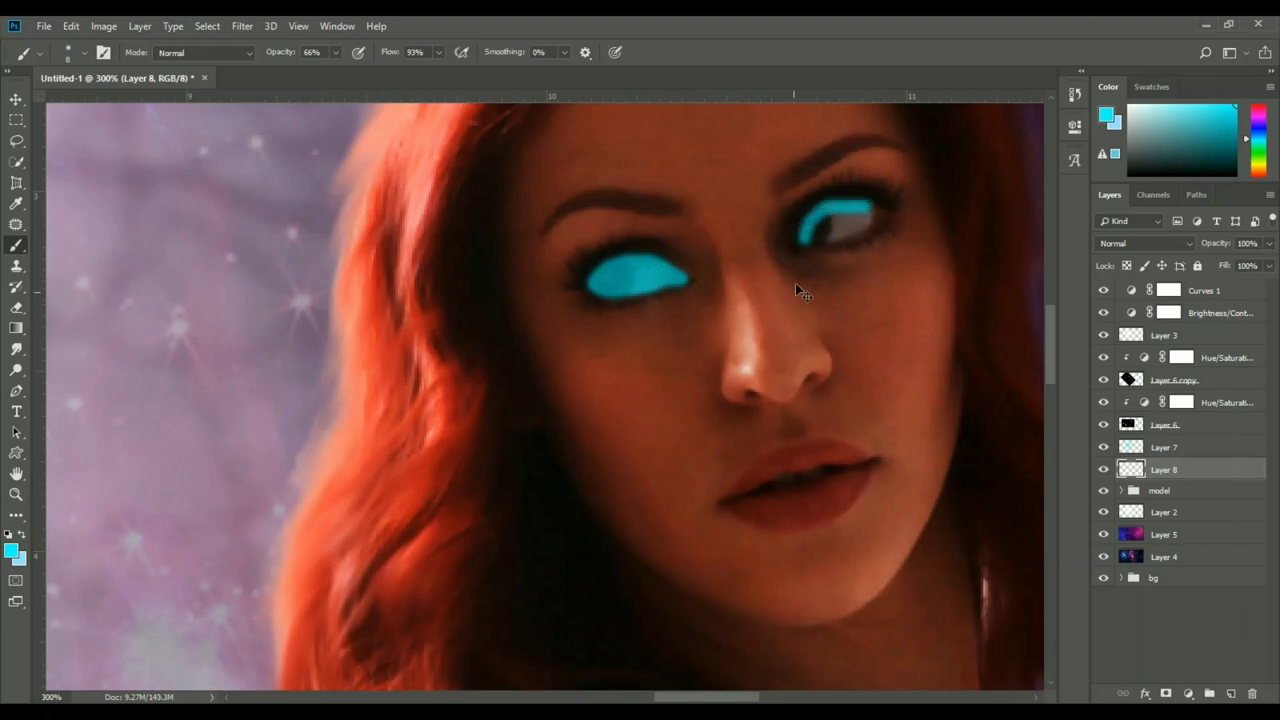
{"action": "key", "text": "ctrl+z"}
{"action": "left_click_drag", "start_coordinate": [803, 238], "coordinate": [829, 210]}
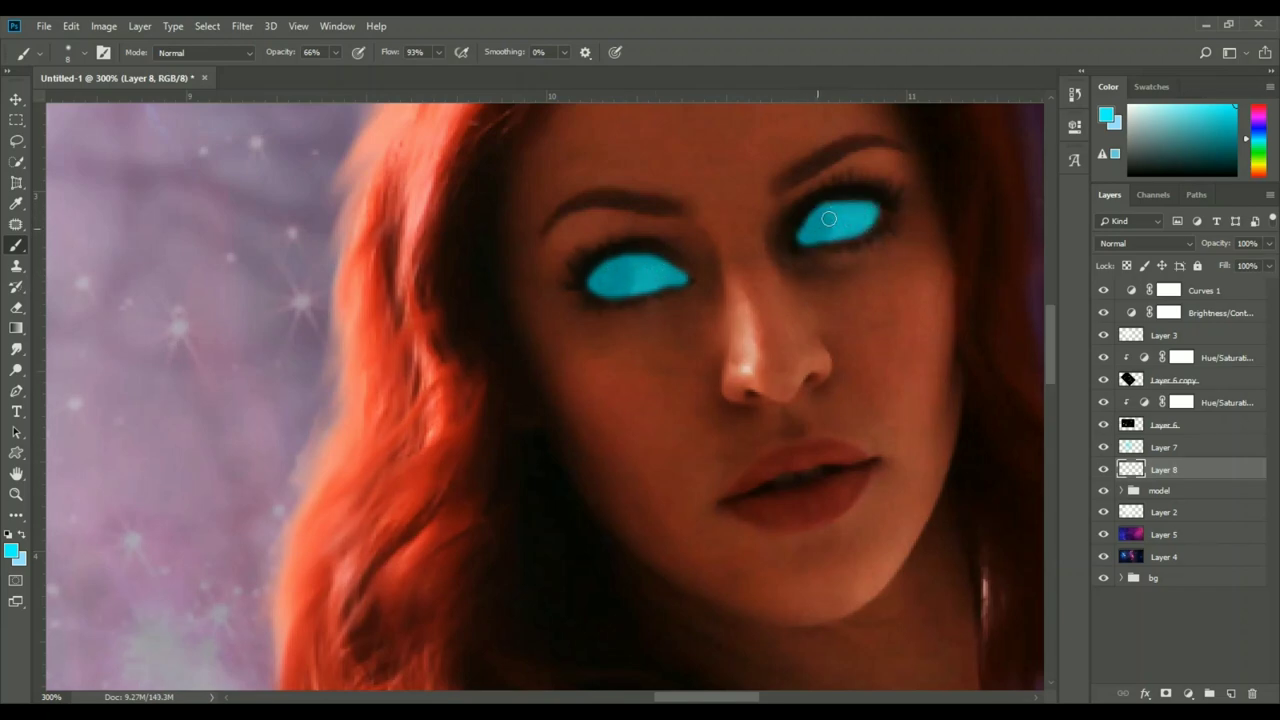
{"action": "mouse_move", "coordinate": [683, 278]}
{"action": "left_mouse_down"}
{"action": "mouse_move", "coordinate": [617, 266]}
{"action": "mouse_move", "coordinate": [670, 282]}
{"action": "mouse_move", "coordinate": [629, 262]}
{"action": "left_mouse_up"}
- Try Overlay blending on the eye glow layer, then return it to Normal
{"action": "key", "text": "v"}
{"action": "key", "text": "ctrl+1"}
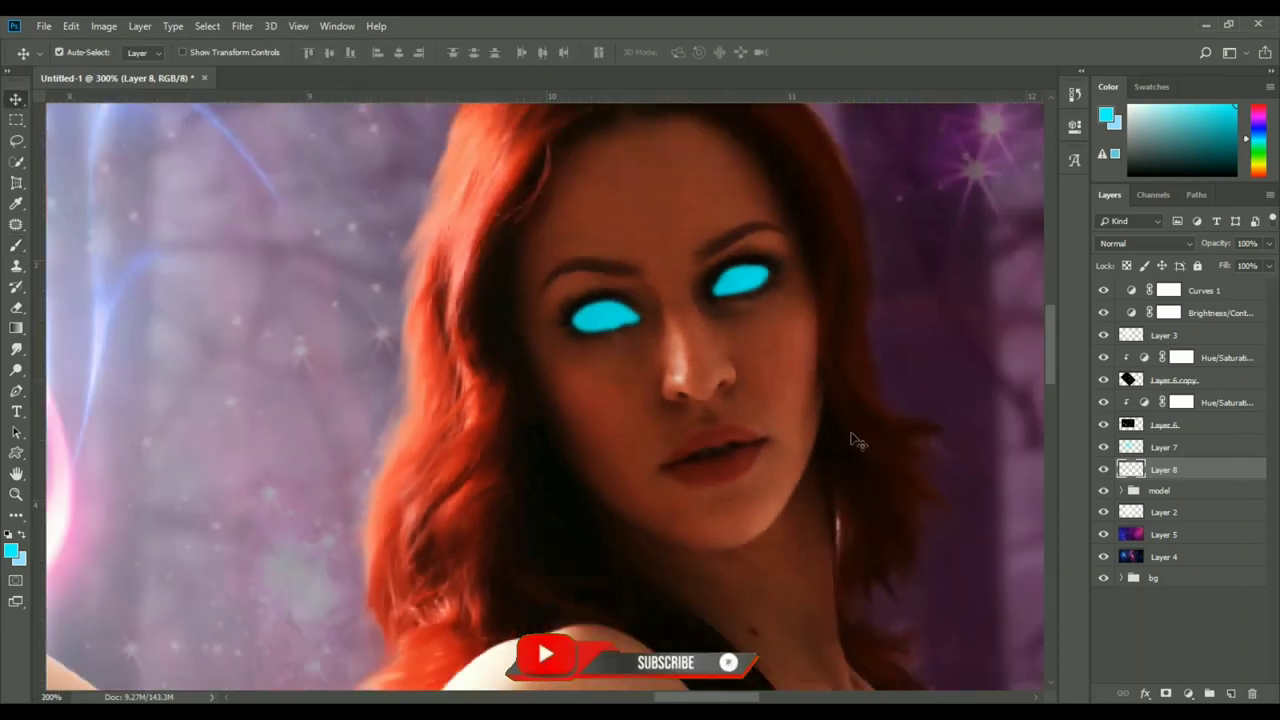
{"action": "left_click", "coordinate": [1145, 243]}
{"action": "left_click", "coordinate": [1150, 420]}
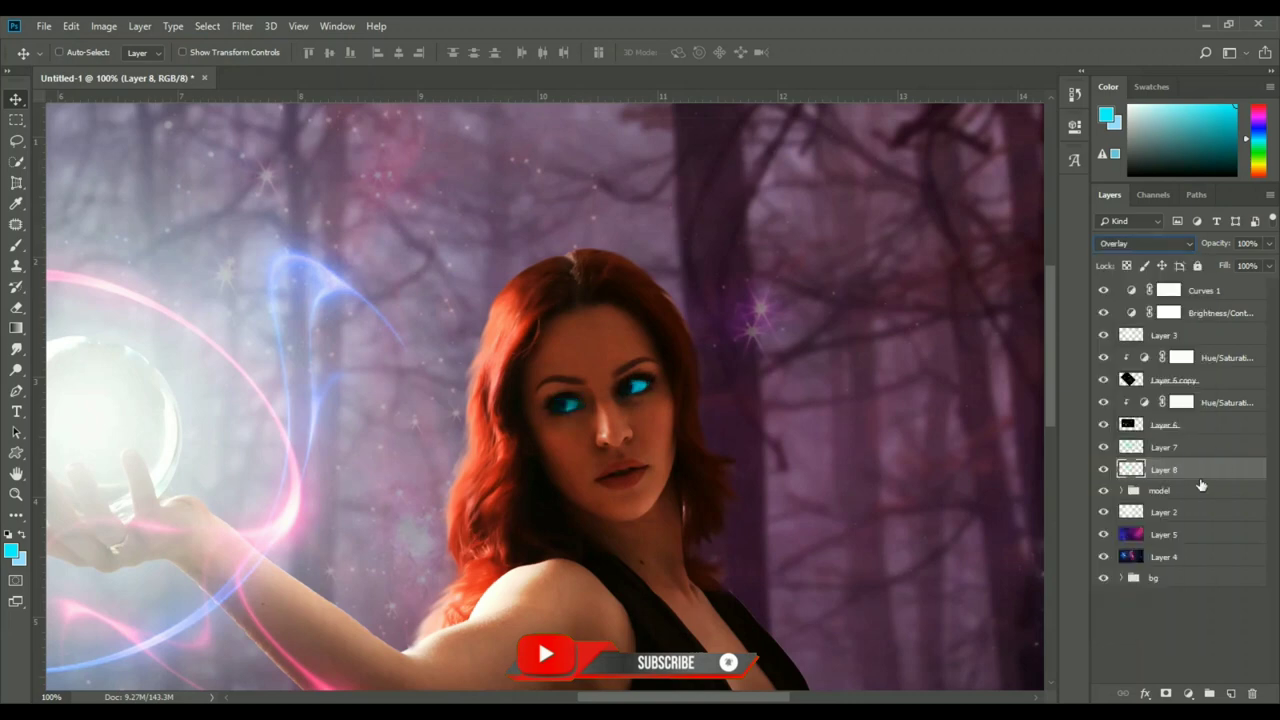
{"action": "left_click", "coordinate": [1145, 243]}
{"action": "left_click", "coordinate": [1120, 252]}
- Duplicate the eye glow layer, set the copy to Screen, and apply a Gaussian blur
{"action": "key", "text": "ctrl+j"}
{"action": "left_click", "coordinate": [1145, 243]}
{"action": "left_click", "coordinate": [1137, 376]}
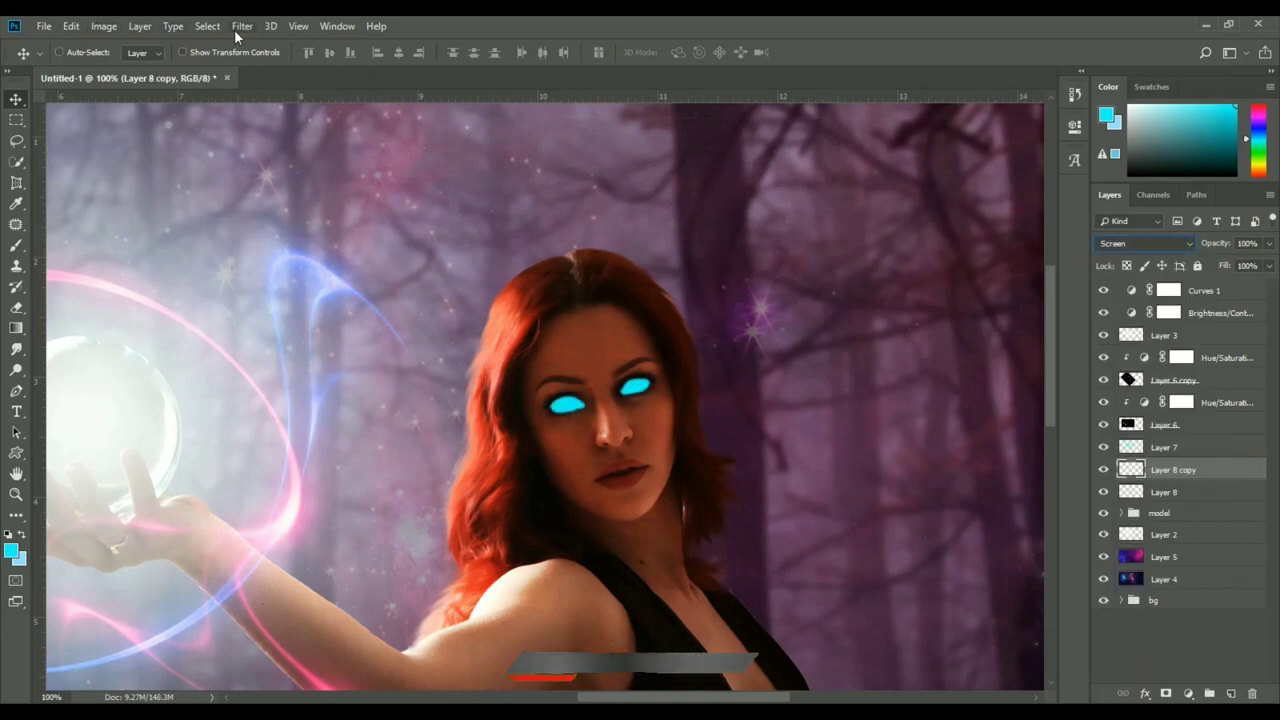
{"action": "left_click", "coordinate": [242, 26]}
{"action": "left_click", "coordinate": [486, 271]}
{"action": "key", "text": "Return"}
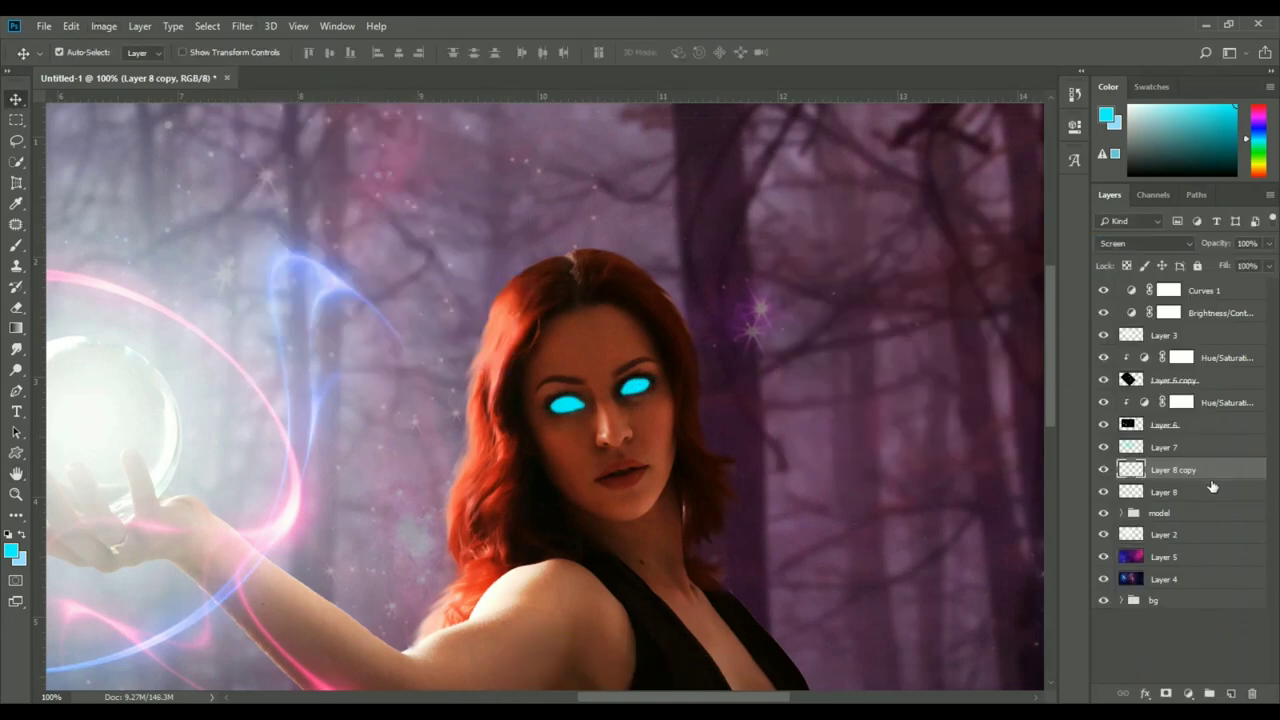
- Add Layer 9 in Screen mode and brush extra cyan glow around both eyes
{"action": "left_click", "coordinate": [1229, 693]}
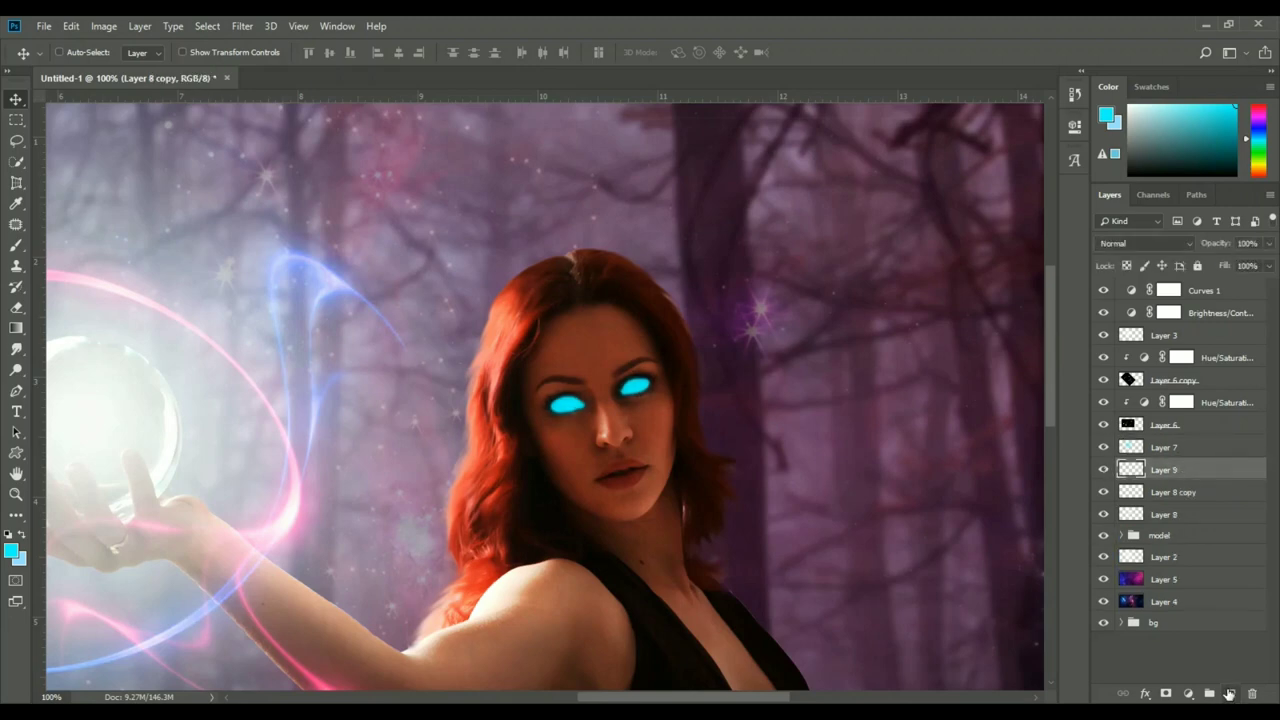
{"action": "left_click", "coordinate": [16, 250]}
{"action": "left_click", "coordinate": [1145, 243]}
{"action": "left_click", "coordinate": [1140, 372]}
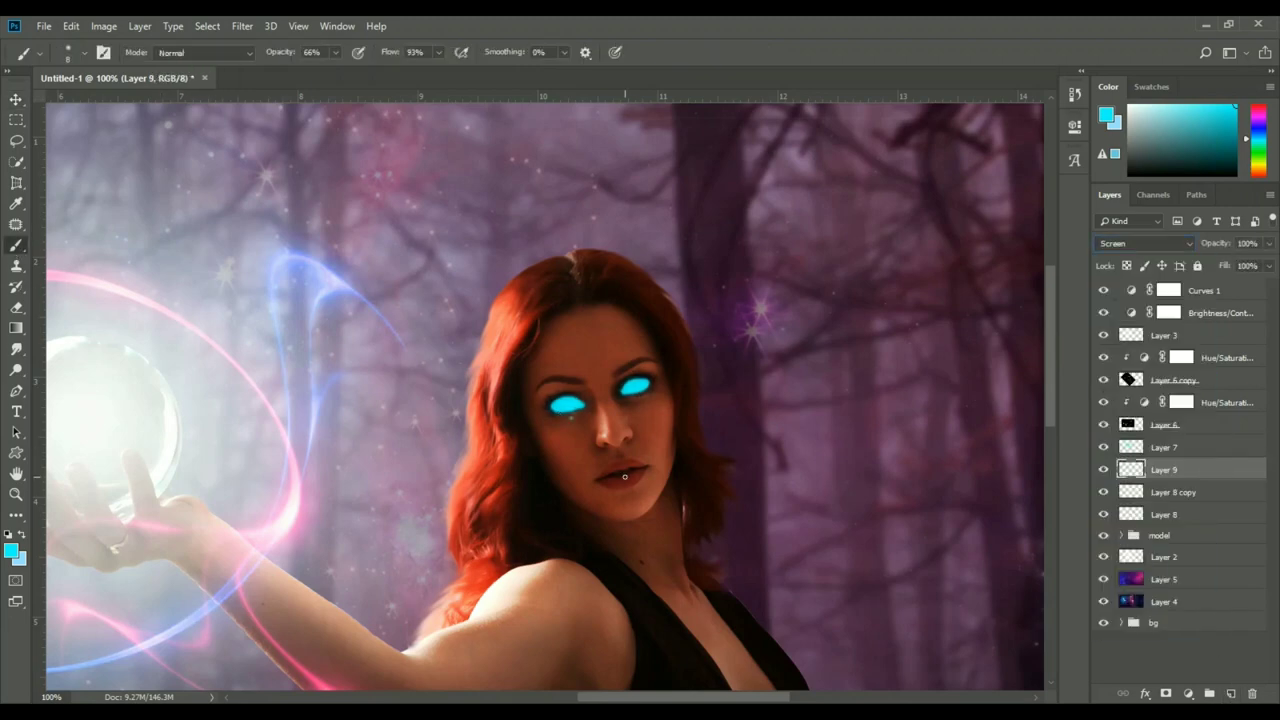
{"action": "left_click", "coordinate": [567, 404]}
{"action": "left_click", "coordinate": [636, 386]}
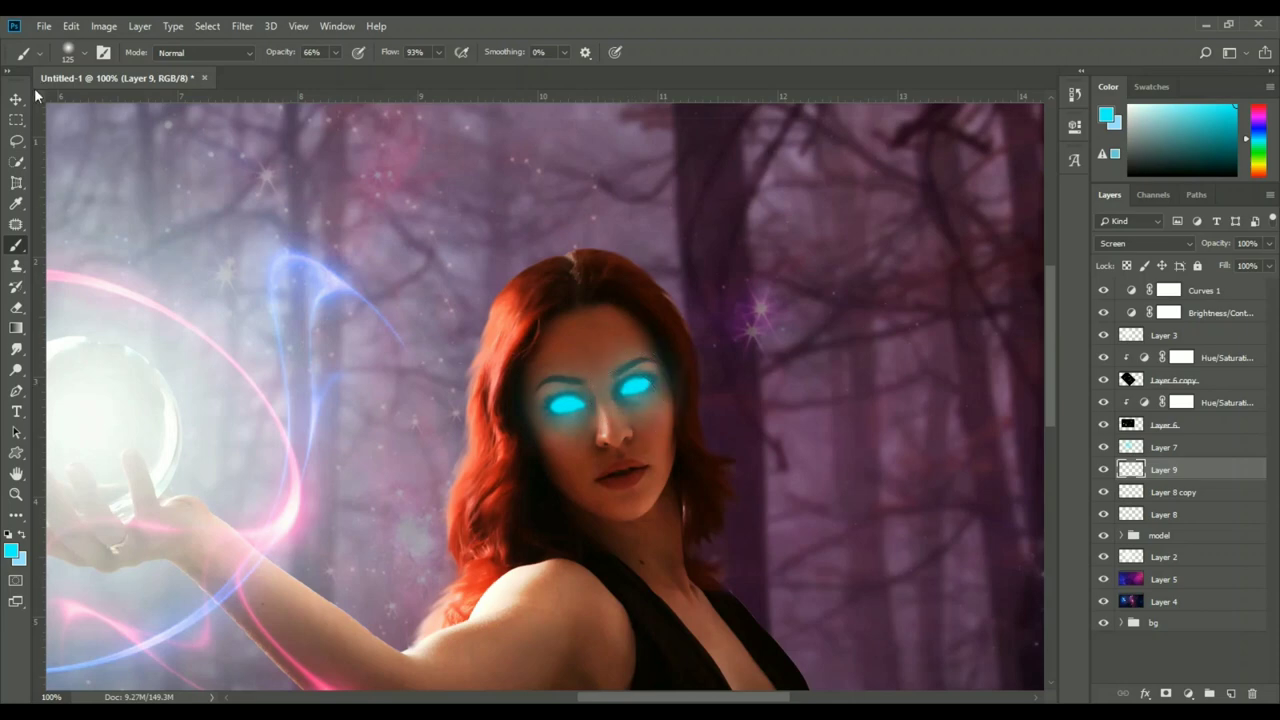
- Lower Layer 8 copy to 85% opacity and toggle Layer 9 to compare the glow
{"action": "key", "text": "v"}
{"action": "left_click", "coordinate": [1173, 492]}
{"action": "mouse_move", "coordinate": [1268, 243]}
{"action": "left_mouse_down"}
{"action": "mouse_move", "coordinate": [1257, 266]}
{"action": "mouse_move", "coordinate": [1272, 268]}
{"action": "left_mouse_up"}
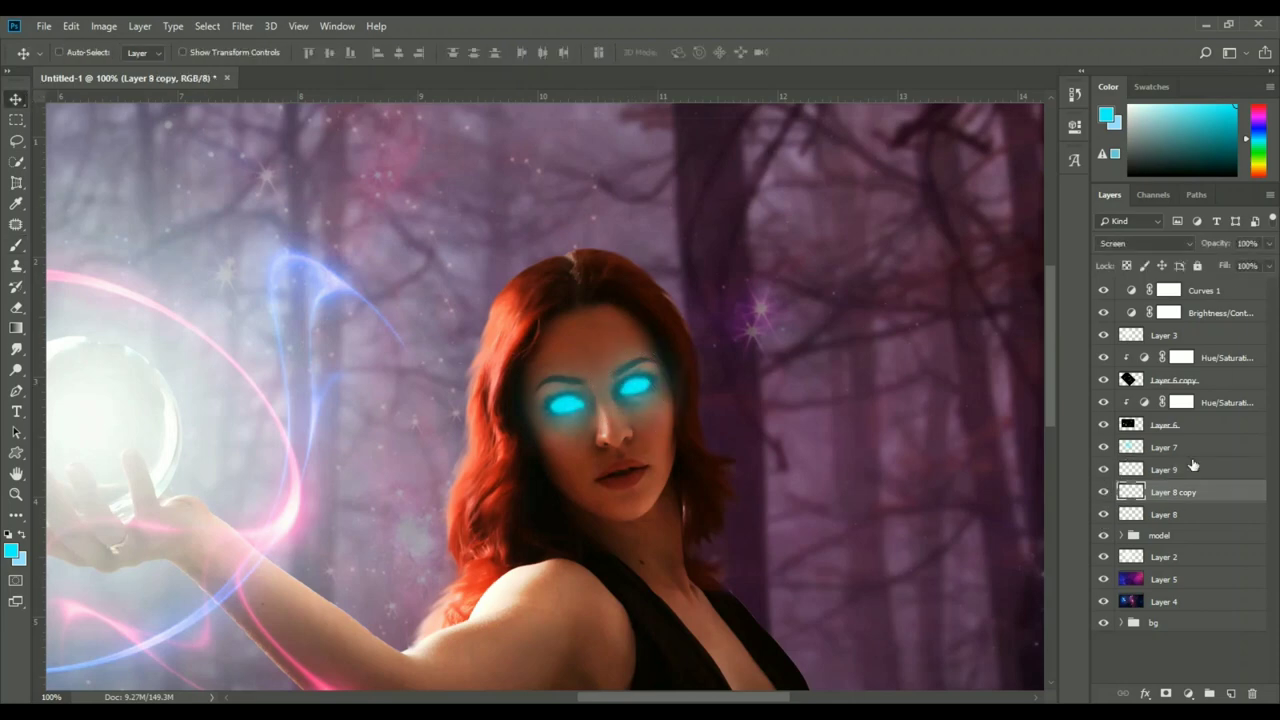
{"action": "left_click", "coordinate": [1110, 469]}
{"action": "left_click", "coordinate": [1103, 469]}
{"action": "left_click", "coordinate": [1103, 469]}
- Group the three eye glow layers into a group named 'eye'
{"action": "left_click", "coordinate": [1165, 514], "text": "shift"}
{"action": "key", "text": "ctrl+g"}
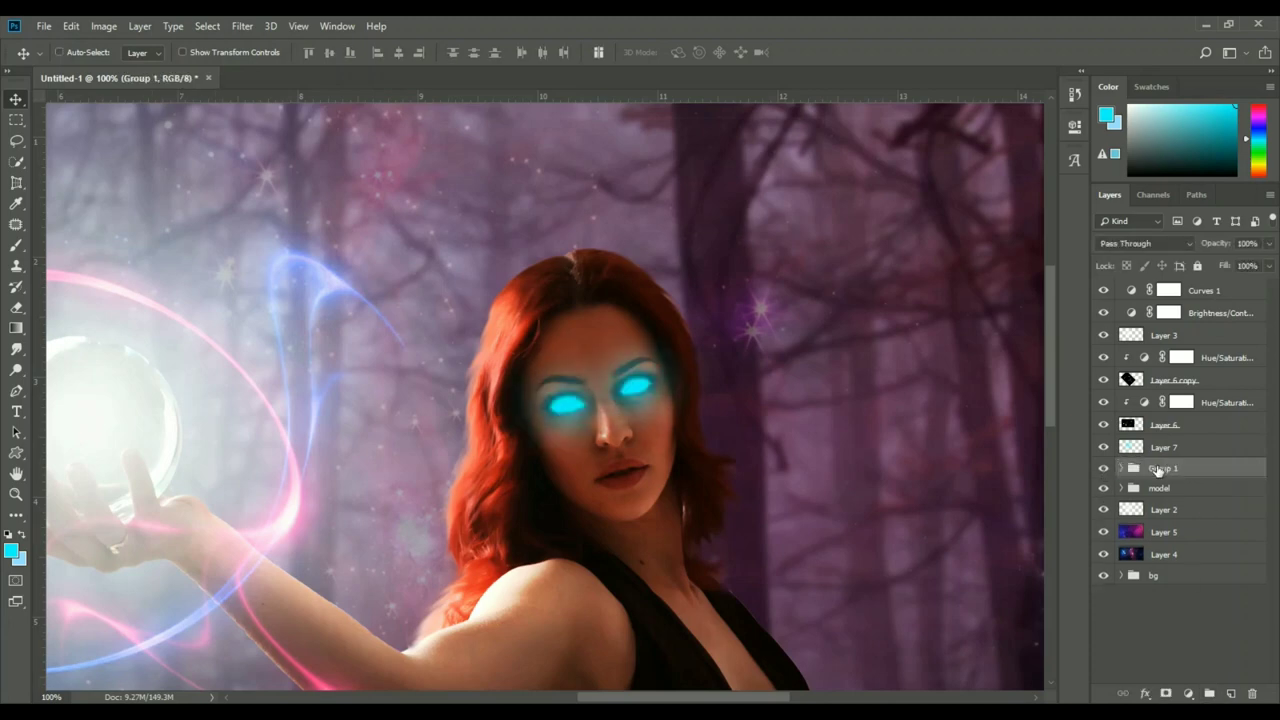
{"action": "type", "text": "eye"}
{"action": "key", "text": "Return"}
{"action": "key", "text": "ctrl+minus"}
{"action": "key", "text": "ctrl+minus"}
- Shift the model's Color Balance 2 midtones toward magenta and yellow
{"action": "left_click", "coordinate": [1121, 488]}
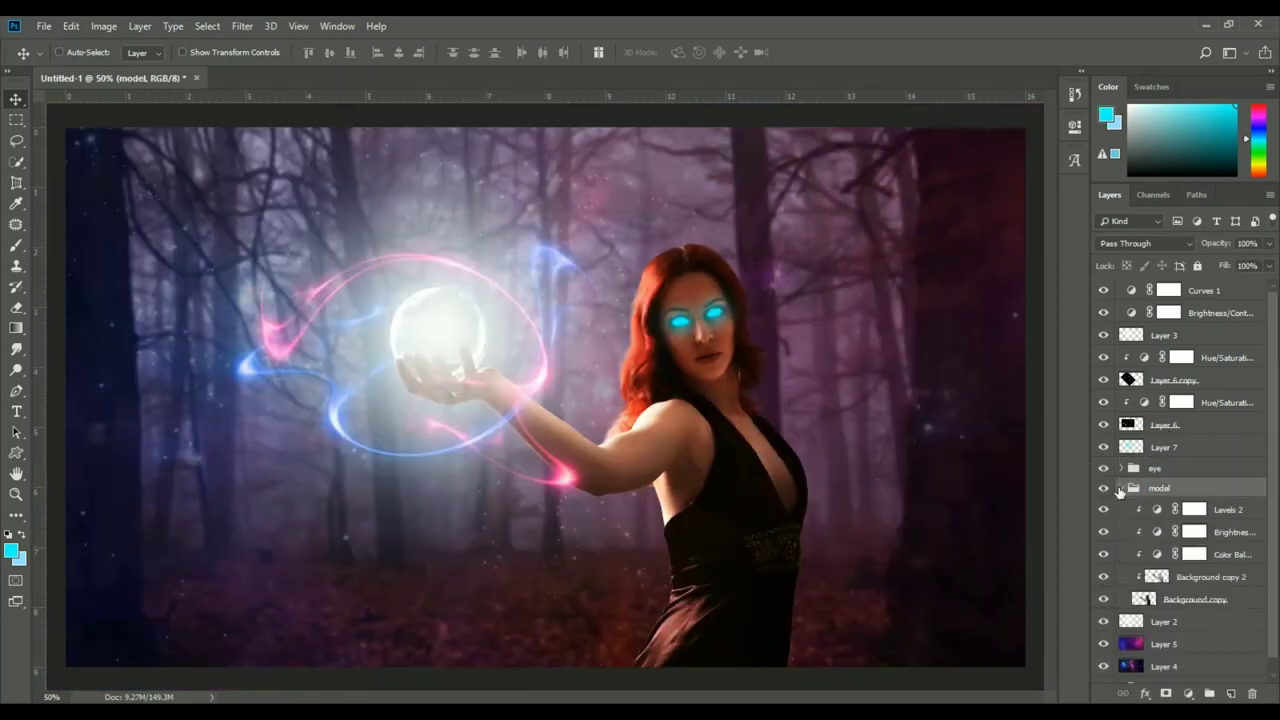
{"action": "left_click", "coordinate": [1155, 554]}
{"action": "double_click", "coordinate": [1157, 554]}
{"action": "mouse_move", "coordinate": [945, 261]}
{"action": "left_mouse_down"}
{"action": "mouse_move", "coordinate": [921, 236]}
{"action": "mouse_move", "coordinate": [925, 206]}
{"action": "mouse_move", "coordinate": [935, 210]}
{"action": "left_mouse_up"}
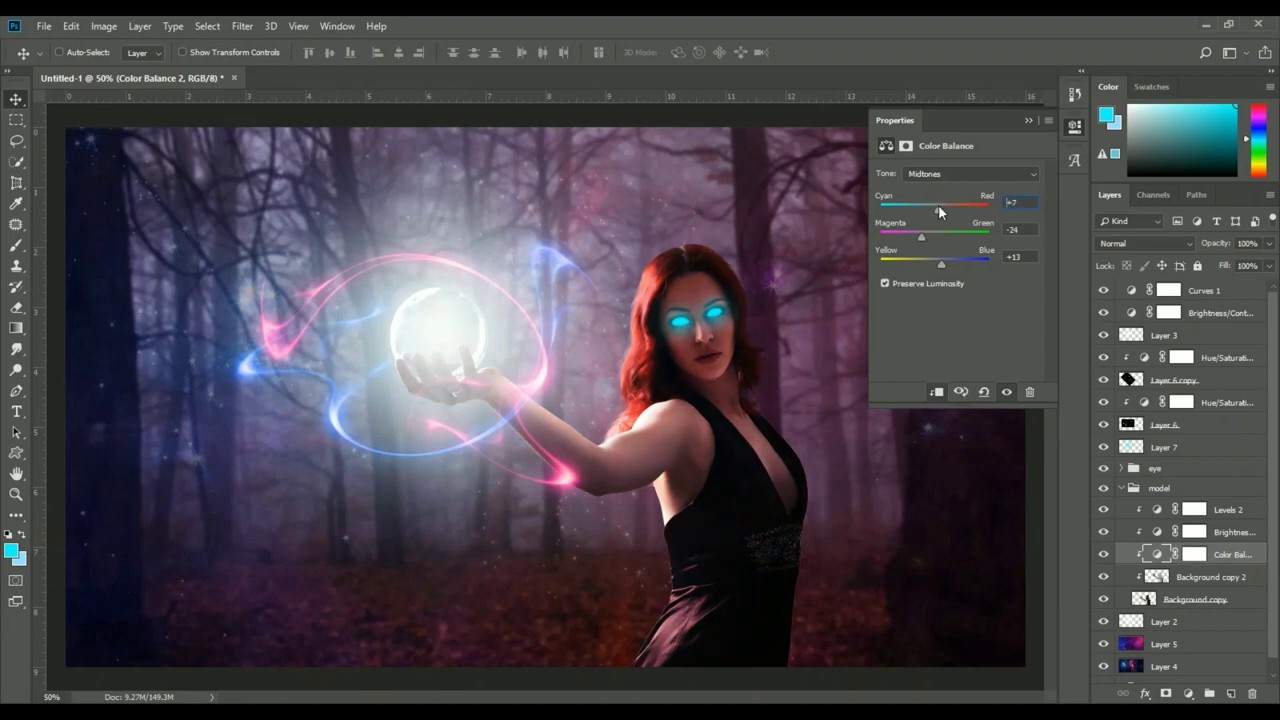
{"action": "left_click", "coordinate": [890, 448]}
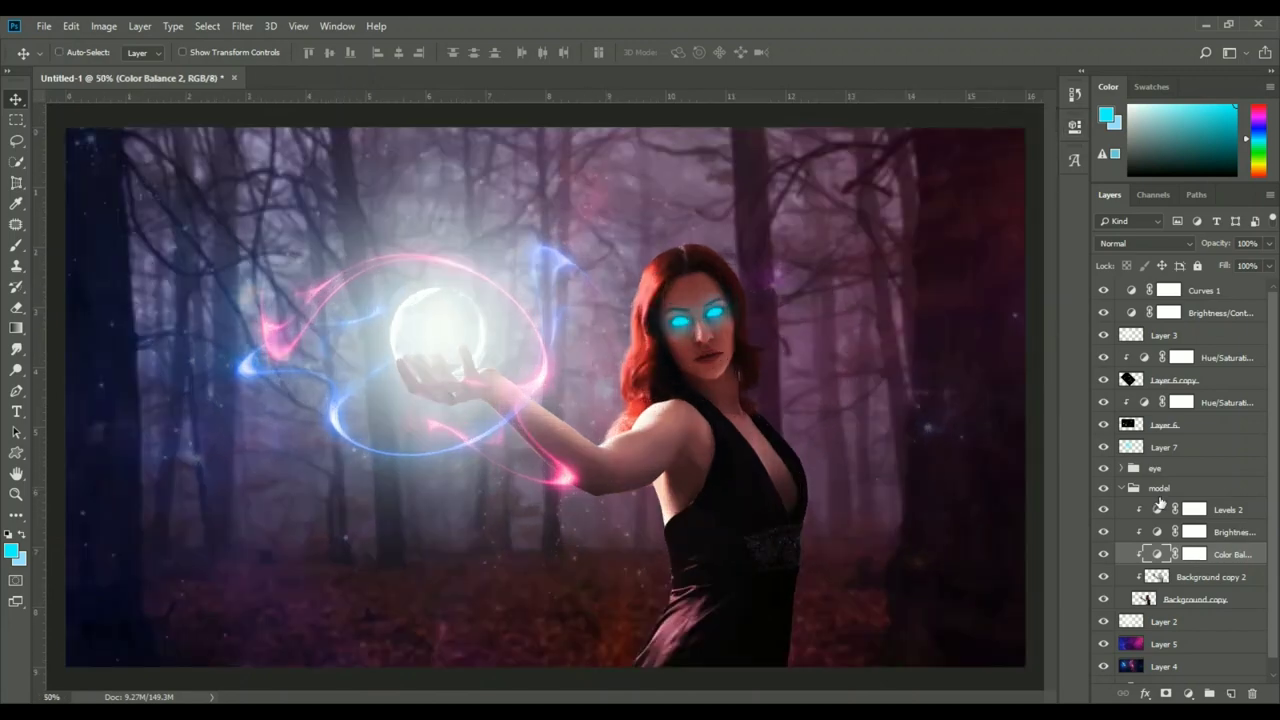
{"action": "left_click", "coordinate": [1121, 488]}
- Add Color Balance 3 at the top with midtones pushed to red +15
{"action": "left_click", "coordinate": [1220, 312]}
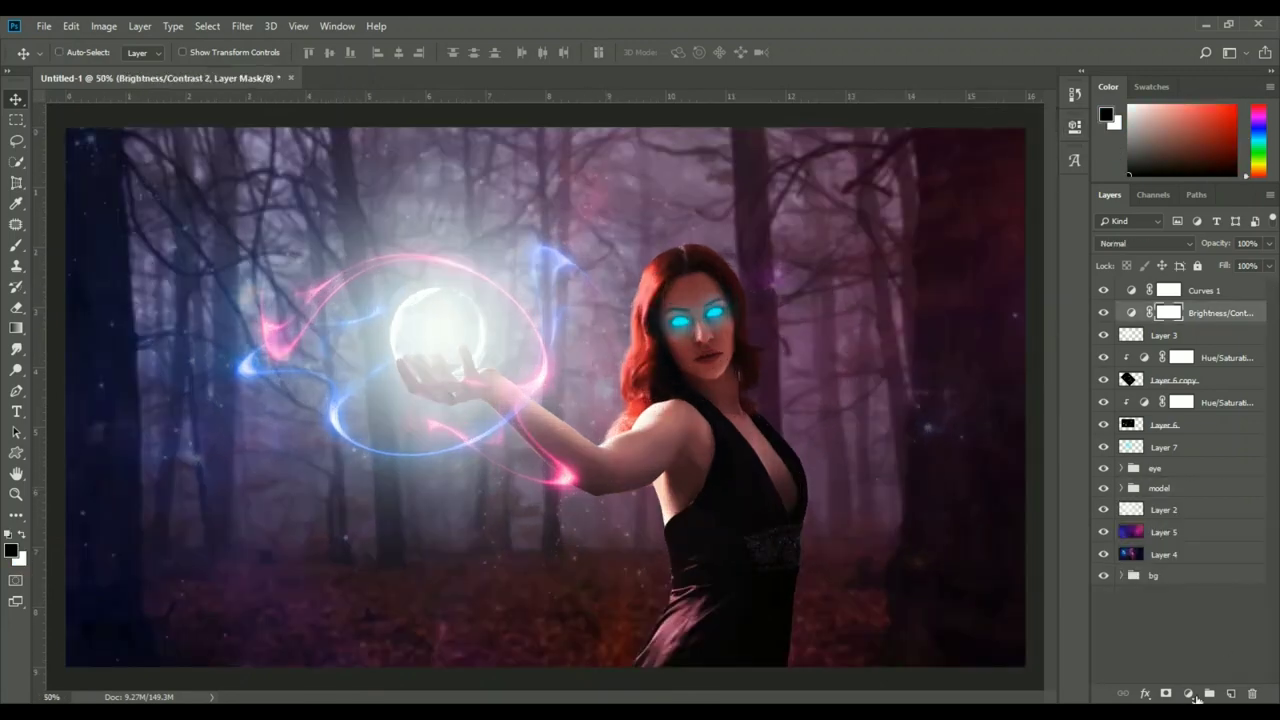
{"action": "left_click", "coordinate": [1188, 693]}
{"action": "left_click", "coordinate": [1170, 551]}
{"action": "left_click_drag", "start_coordinate": [934, 209], "coordinate": [942, 210]}
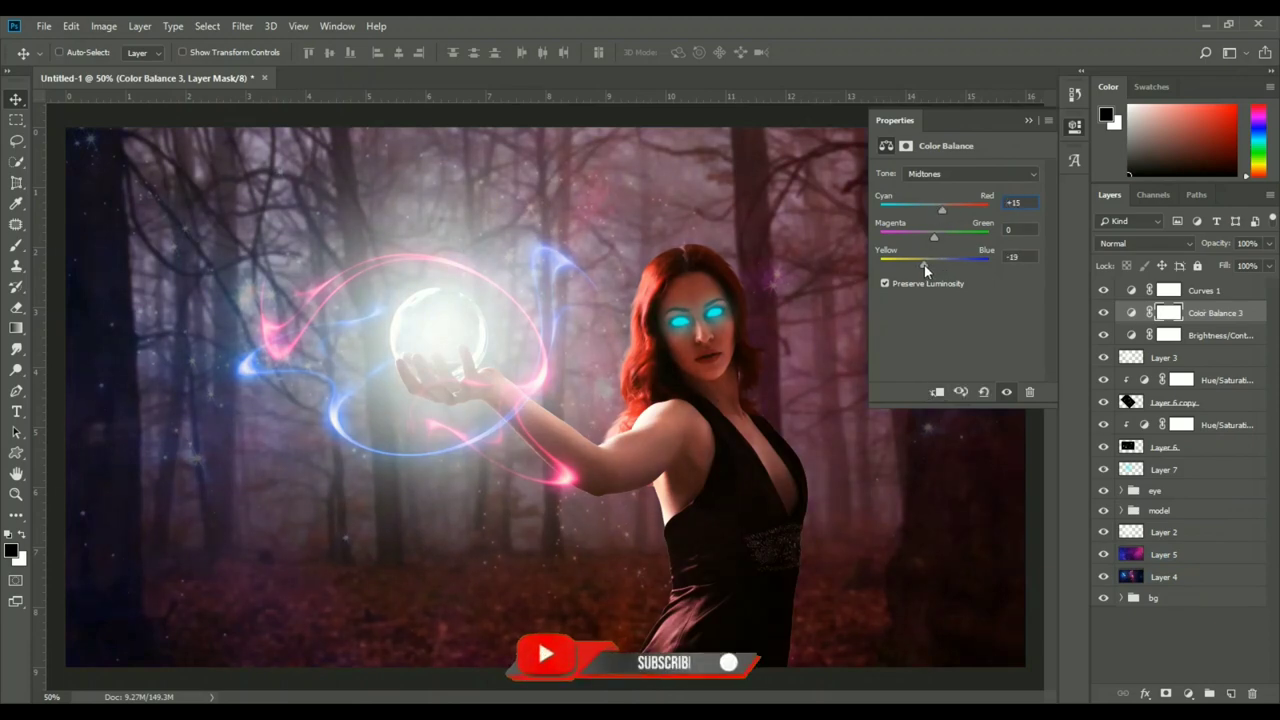
{"action": "left_click", "coordinate": [1040, 420]}
- Scale Layer 6 and its copy to about 88% and rotate them 5°
{"action": "left_click", "coordinate": [1155, 490]}
{"action": "left_click", "coordinate": [1163, 531]}
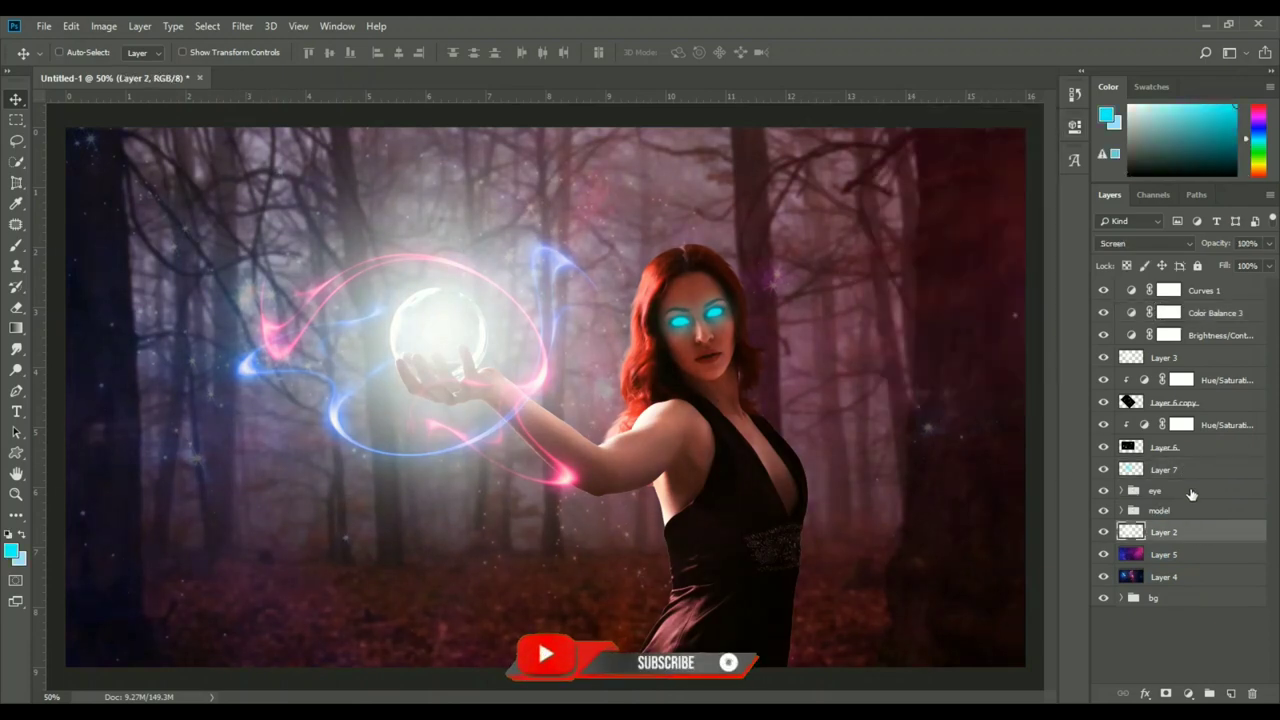
{"action": "left_click", "coordinate": [1163, 447]}
{"action": "left_click", "coordinate": [1170, 402], "text": "ctrl"}
{"action": "key", "text": "ctrl+t"}
{"action": "mouse_move", "coordinate": [726, 663]}
{"action": "left_mouse_down"}
{"action": "mouse_move", "coordinate": [715, 623]}
{"action": "mouse_move", "coordinate": [740, 680]}
{"action": "mouse_move", "coordinate": [683, 645]}
{"action": "left_mouse_up"}
{"action": "key", "text": "Return"}
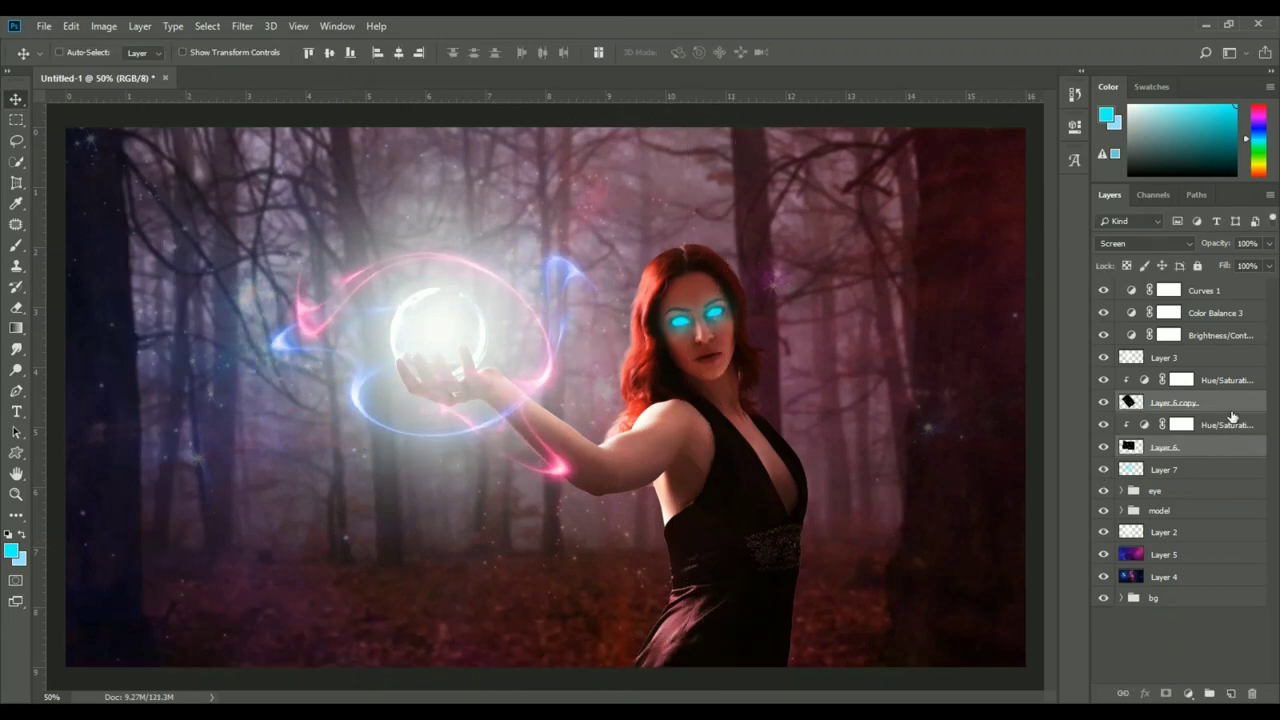
- Add Brightness/Contrast layers to the Layer 6 copy swirl (brightness about 51) and to Layer 6
{"action": "left_click", "coordinate": [1210, 402]}
{"action": "left_click", "coordinate": [1188, 693]}
{"action": "left_click", "coordinate": [1206, 459]}
{"action": "left_click_drag", "start_coordinate": [956, 212], "coordinate": [988, 214]}
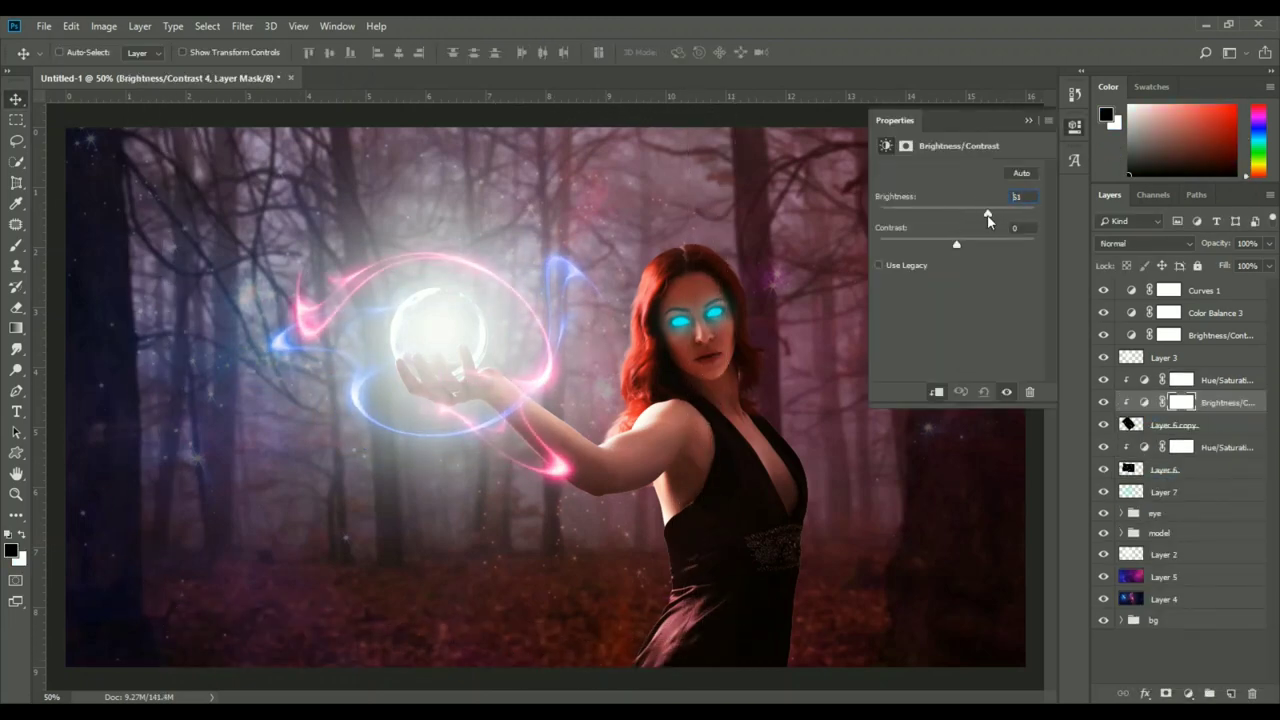
{"action": "left_click", "coordinate": [1210, 447]}
{"action": "left_click", "coordinate": [1188, 693]}
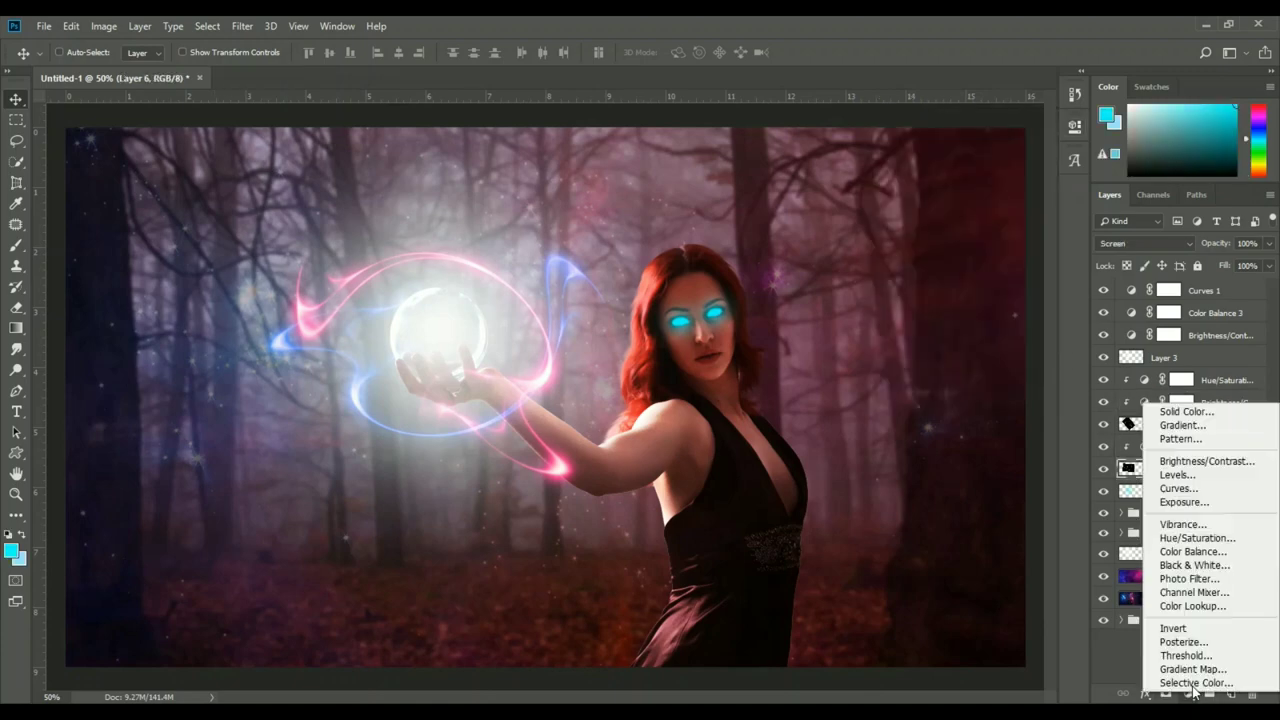
{"action": "left_click", "coordinate": [1206, 459]}
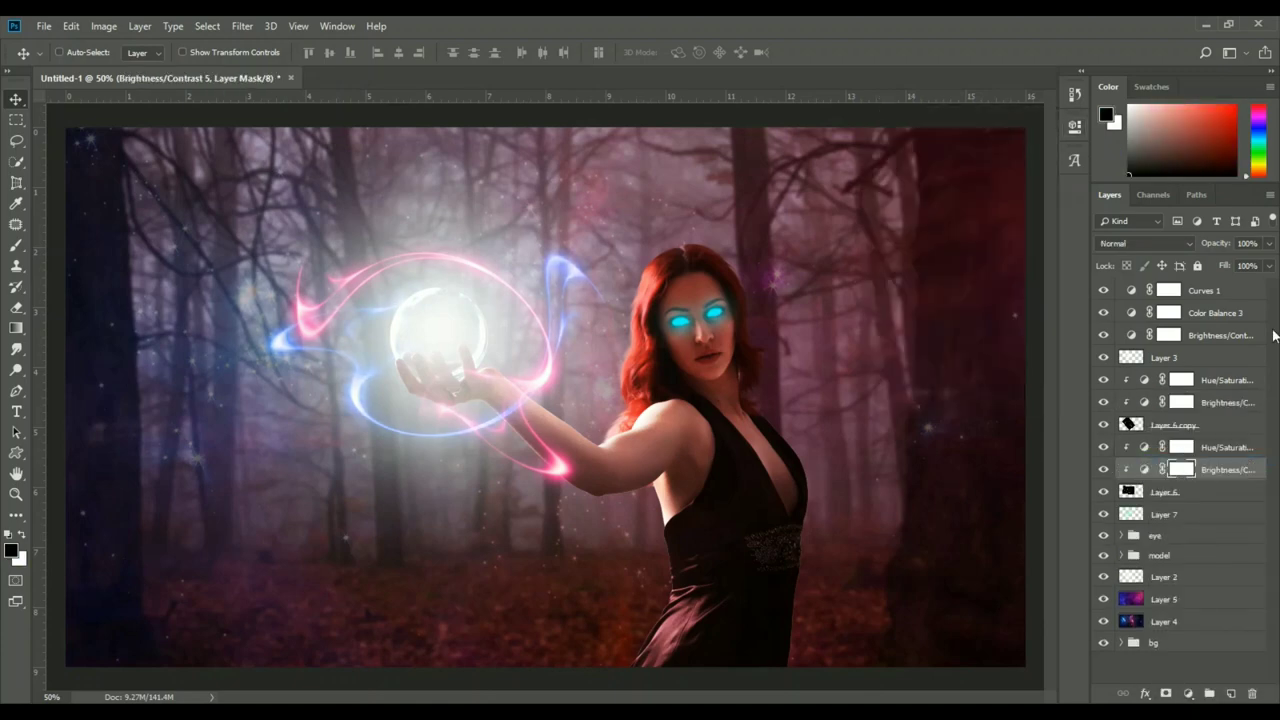
- Add a top Color Lookup layer using Kodak 5205 Fuji 3510 at about one-third strength
{"action": "left_click", "coordinate": [1215, 312]}
{"action": "left_click", "coordinate": [1188, 693]}
{"action": "left_click", "coordinate": [1190, 609]}
{"action": "left_click", "coordinate": [1009, 176]}
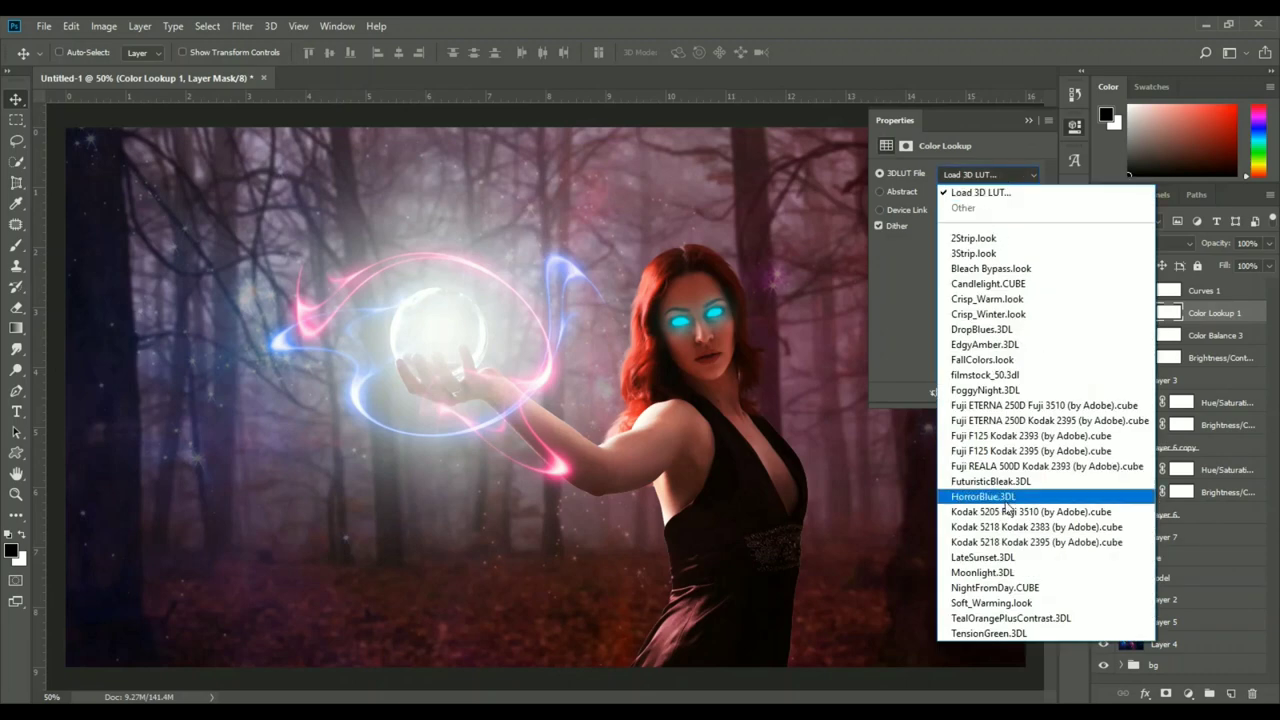
{"action": "left_click", "coordinate": [1012, 505]}
{"action": "left_click_drag", "start_coordinate": [1215, 264], "coordinate": [1219, 264]}
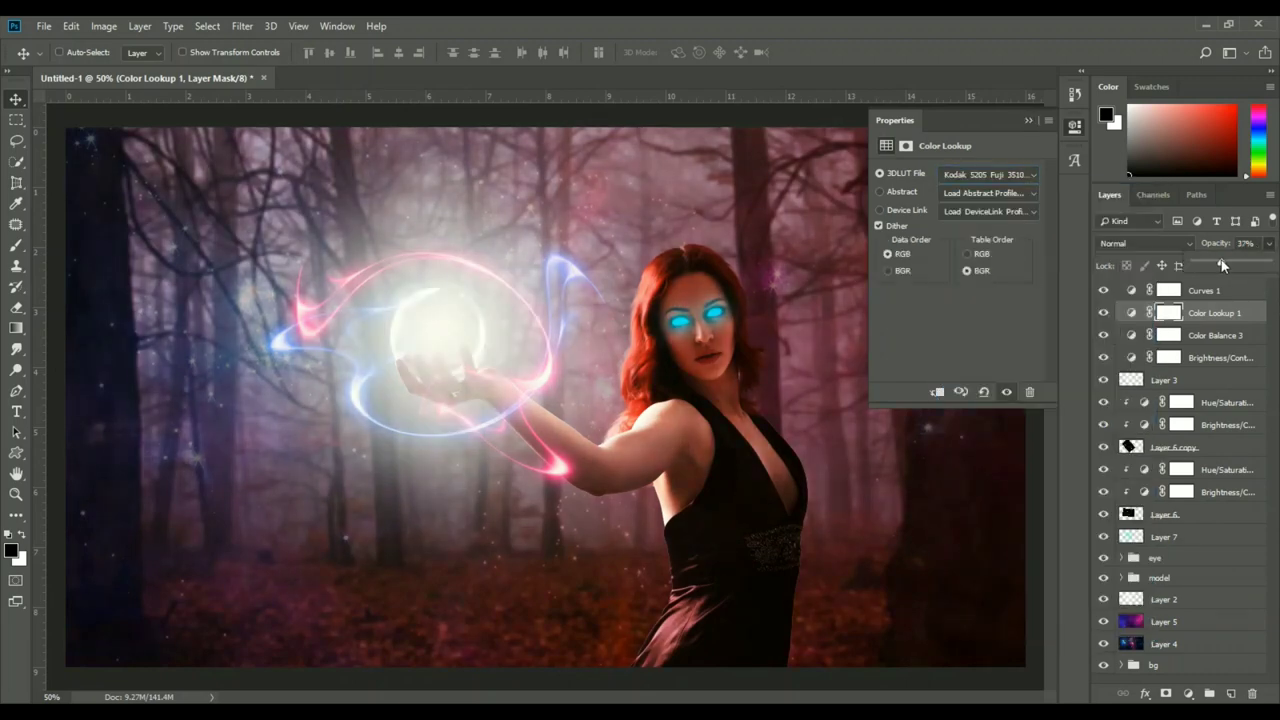
{"action": "left_click", "coordinate": [1220, 357]}
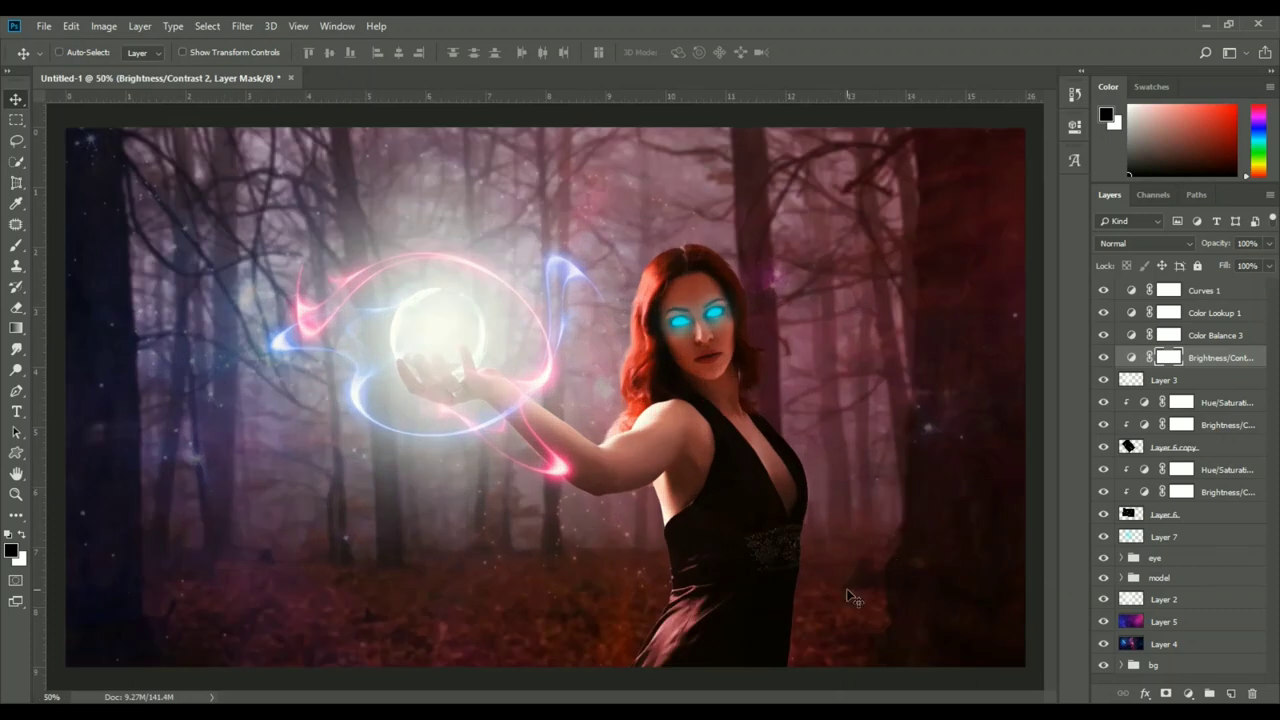
- Lower Layer 5 to 26% opacity and clip a Brightness/Contrast of -25 brightness, 22 contrast
{"action": "left_click", "coordinate": [1205, 600]}
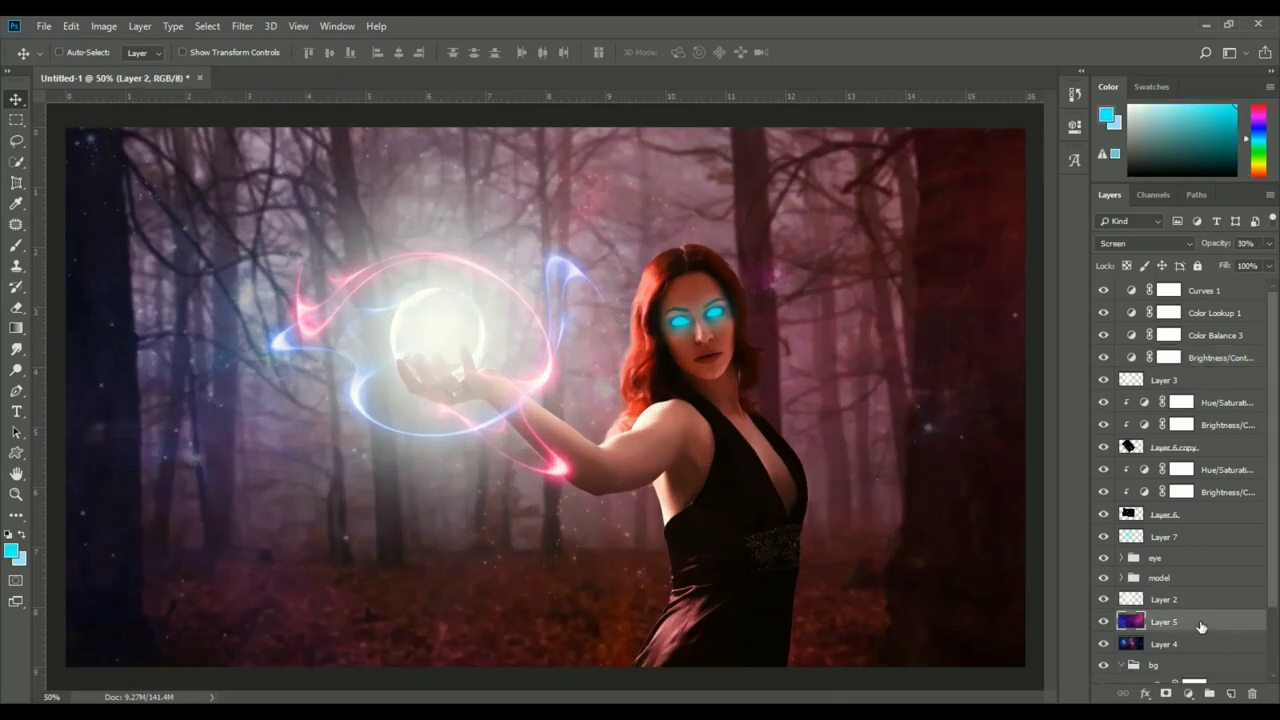
{"action": "left_click_drag", "start_coordinate": [1210, 248], "coordinate": [1207, 249]}
{"action": "left_click", "coordinate": [1188, 693]}
{"action": "left_click", "coordinate": [1175, 476]}
{"action": "mouse_move", "coordinate": [956, 213]}
{"action": "left_mouse_down"}
{"action": "mouse_move", "coordinate": [943, 213]}
{"action": "mouse_move", "coordinate": [975, 250]}
{"action": "left_mouse_up"}
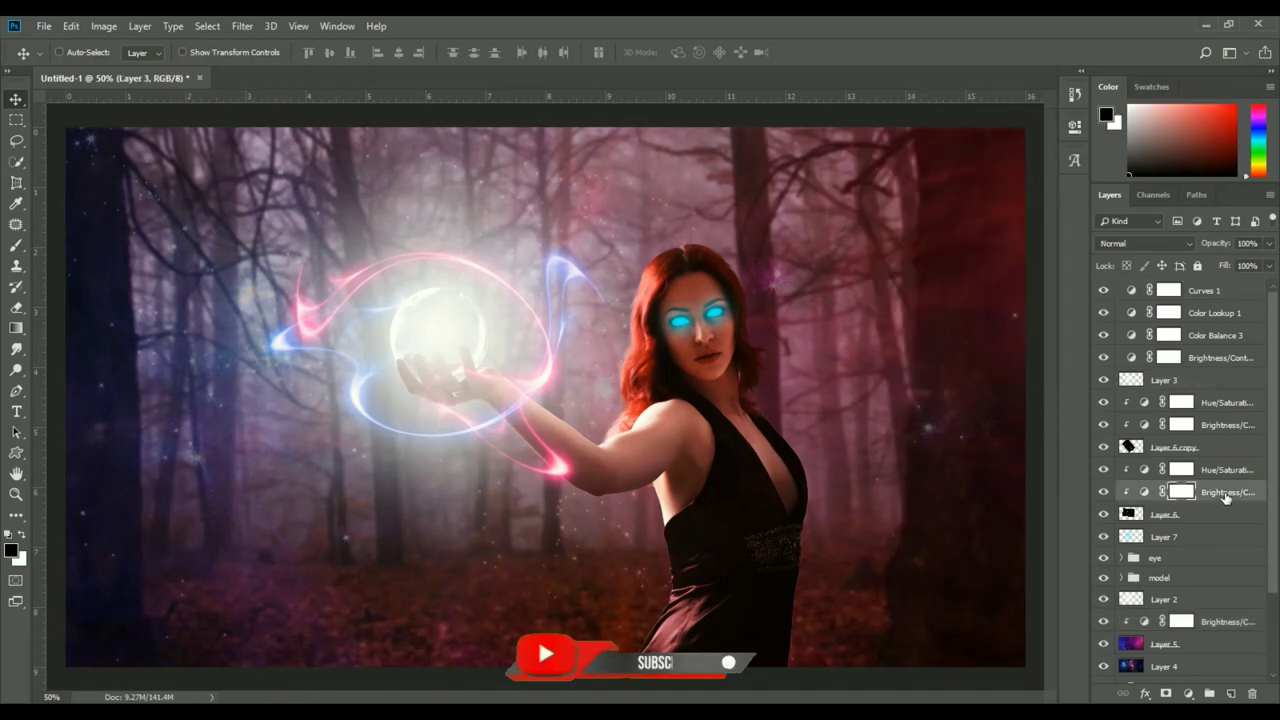
- Apply Add Noise to the merged composite with a 2.01% Gaussian amount
{"action": "left_click", "coordinate": [242, 26]}
{"action": "mouse_move", "coordinate": [256, 253]}
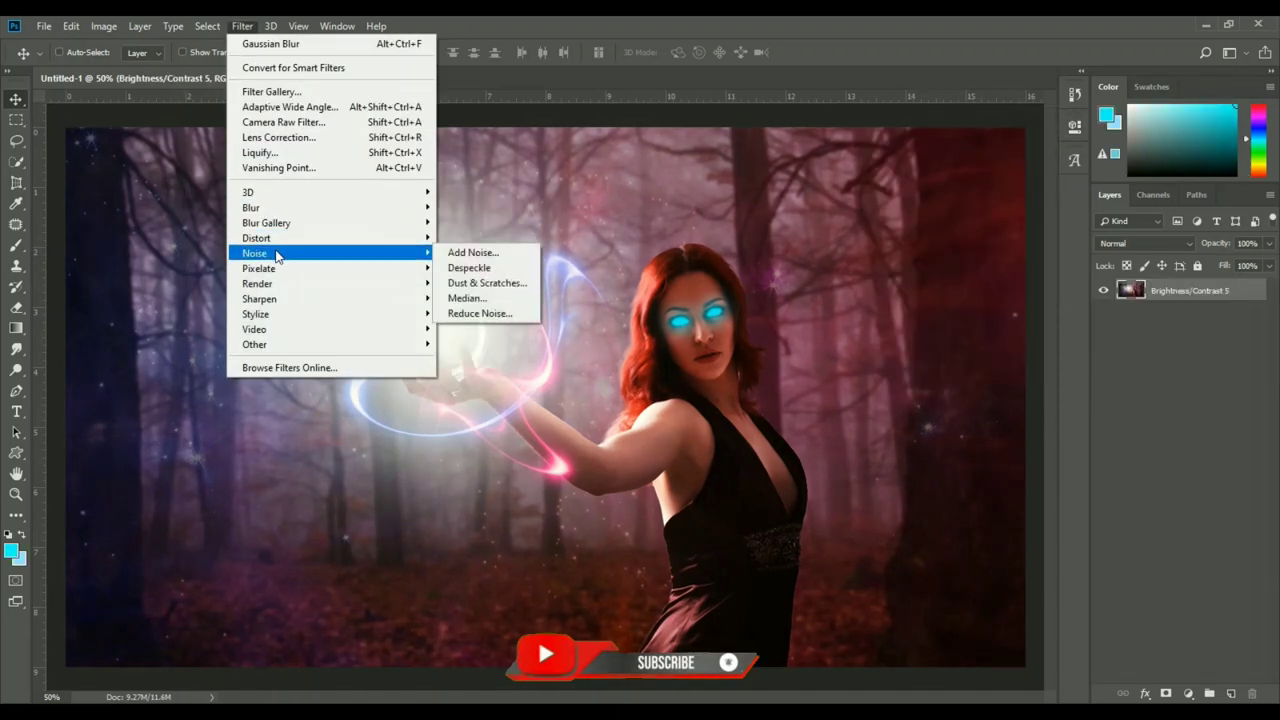
{"action": "left_click", "coordinate": [486, 251]}
{"action": "left_click_drag", "start_coordinate": [628, 108], "coordinate": [980, 188]}
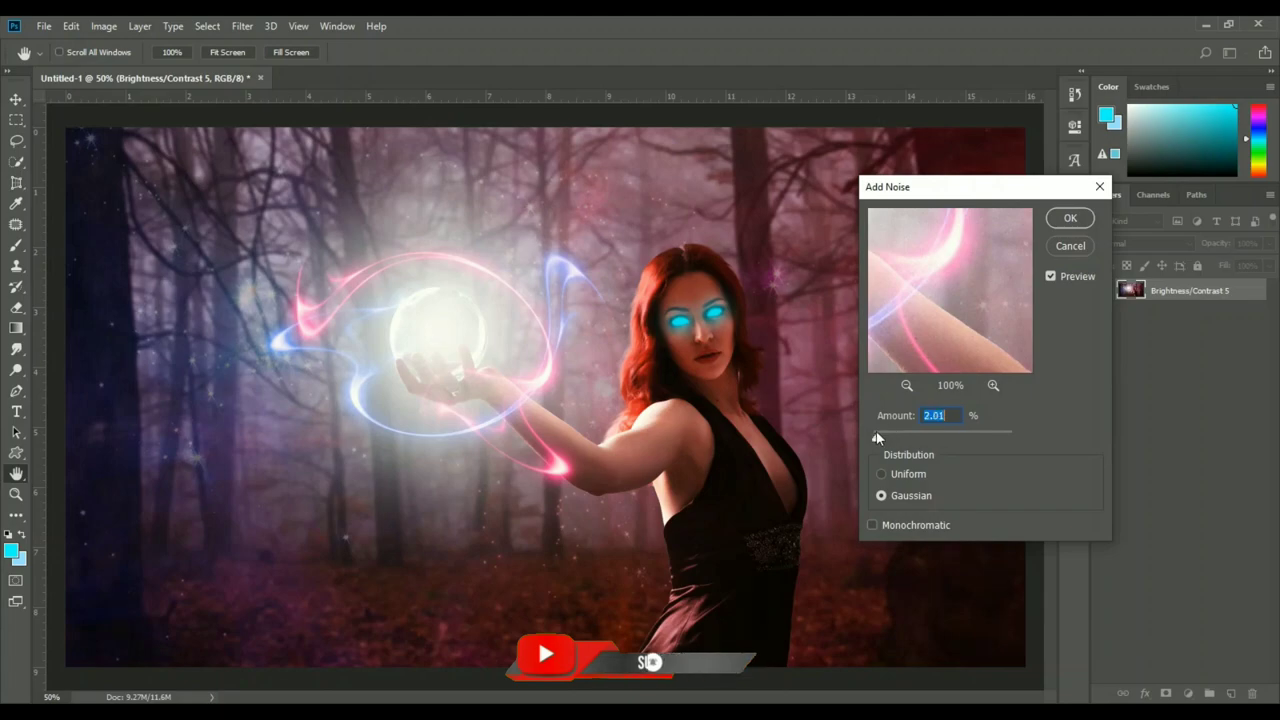